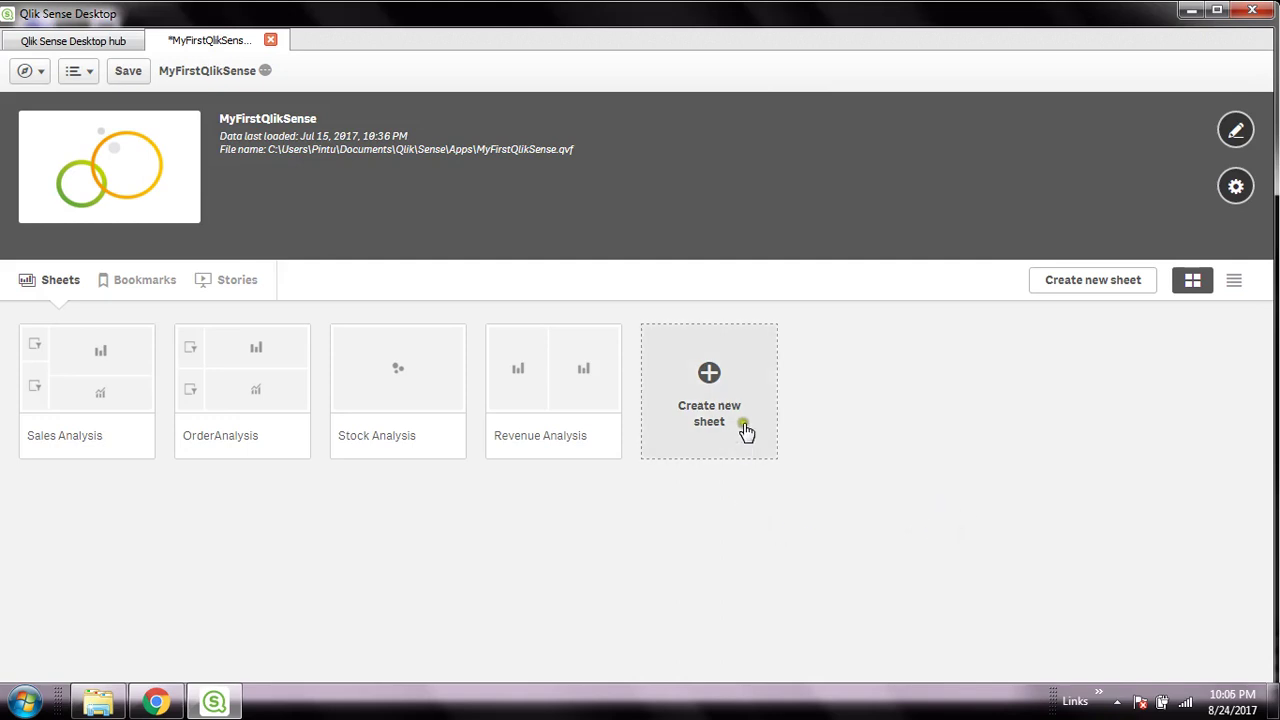
# - Create a new sheet titled "Comparative Analysis" in the app overview
pyautogui.click(706, 387)
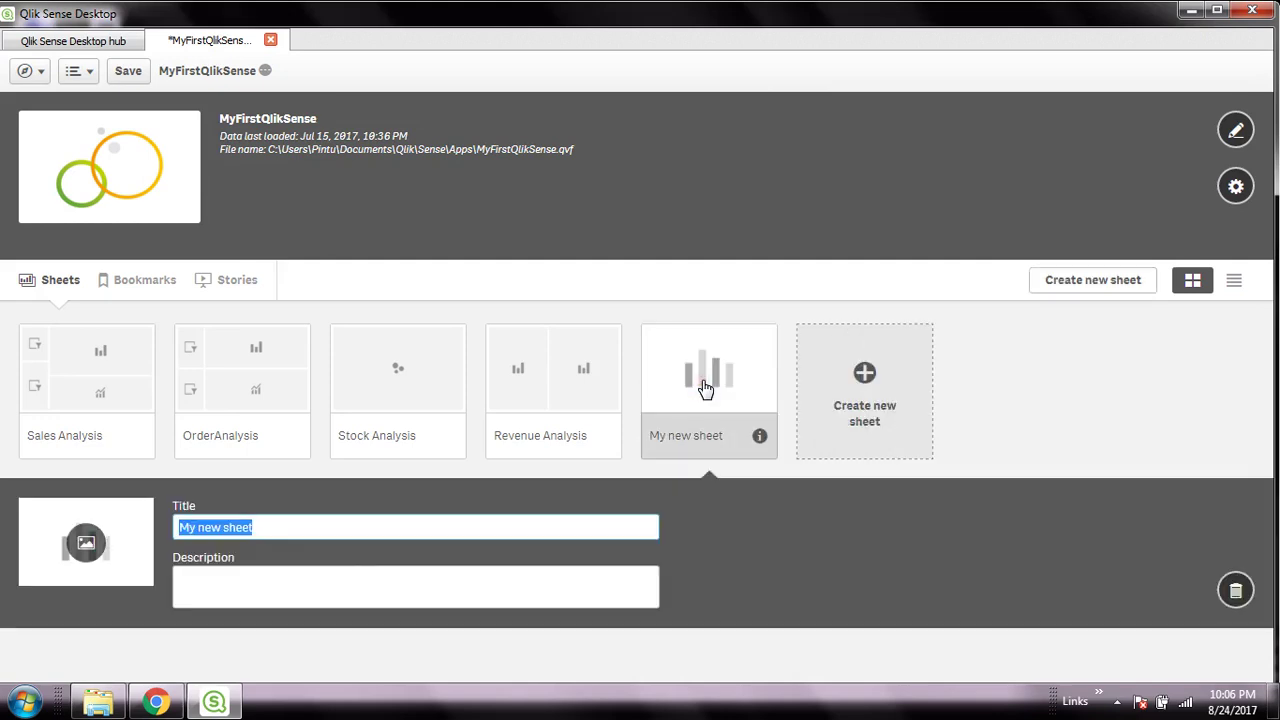
pyautogui.write('Co')
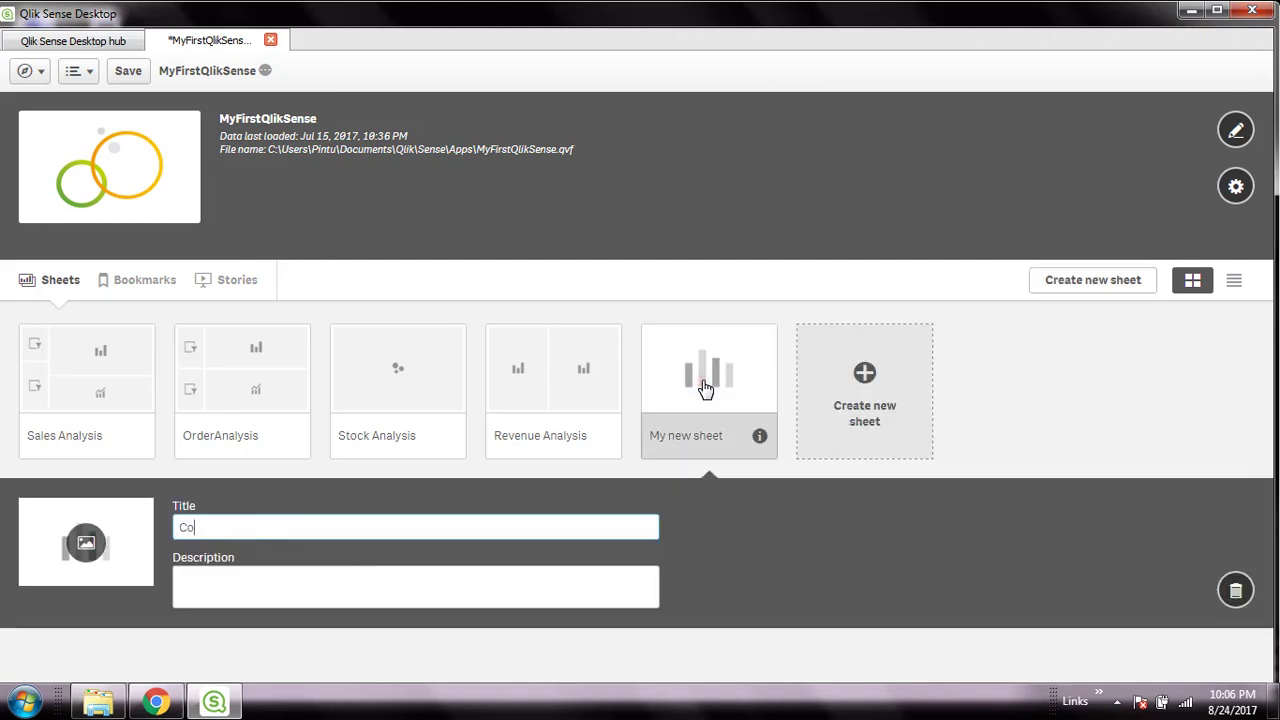
pyautogui.write('mparative Analysis')
pyautogui.click(905, 487)
pyautogui.click(1062, 370)
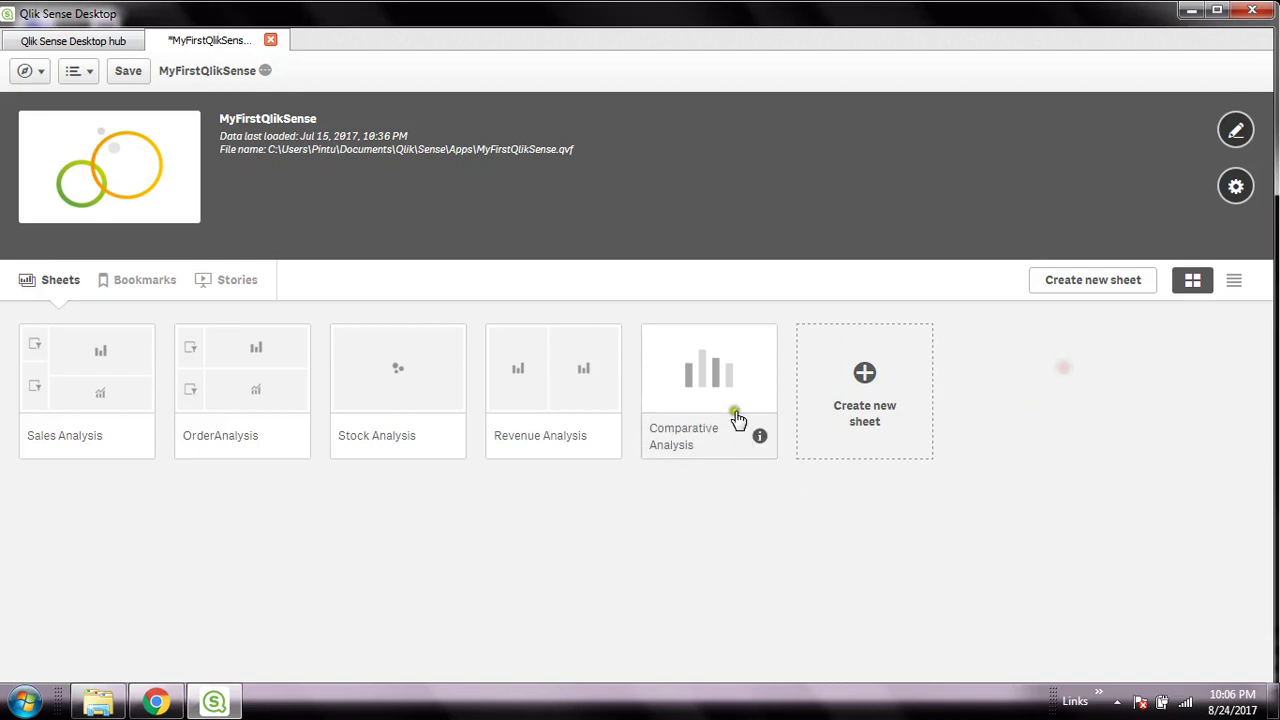
# - Open the Comparative Analysis sheet for editing, show the data fields, and dismiss the Windows color scheme prompt
pyautogui.click(724, 388)
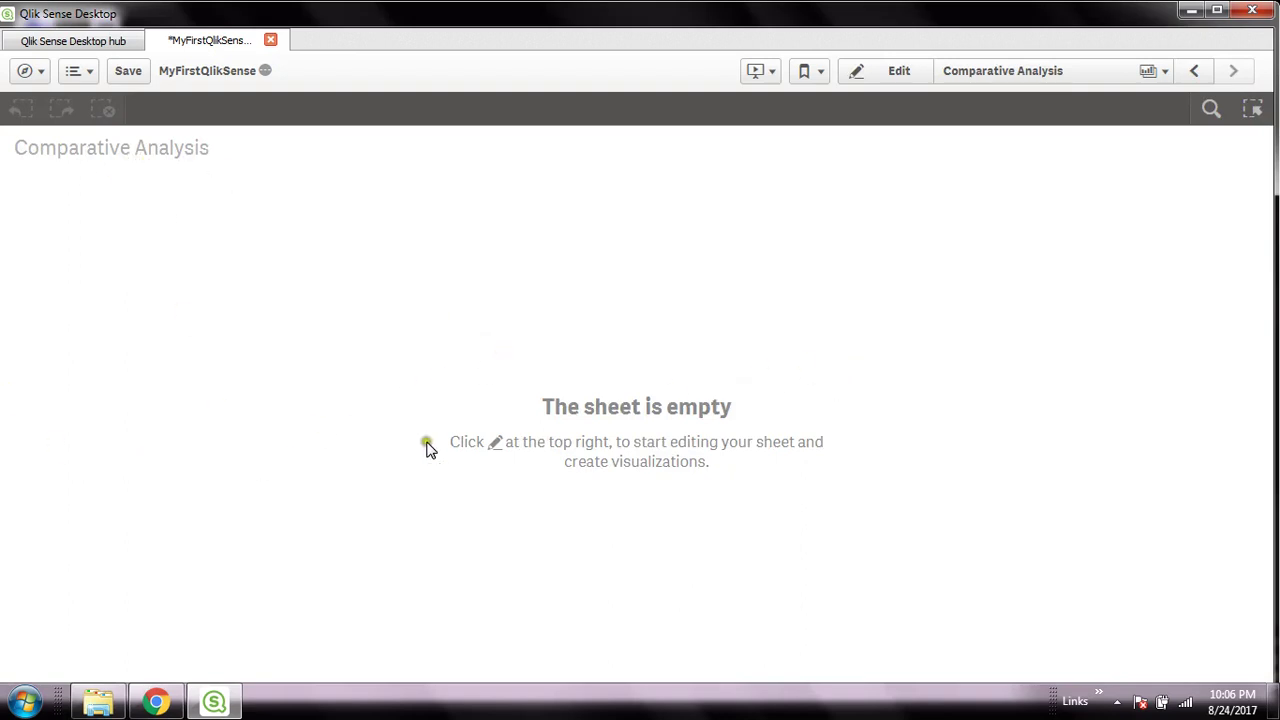
pyautogui.click(900, 71)
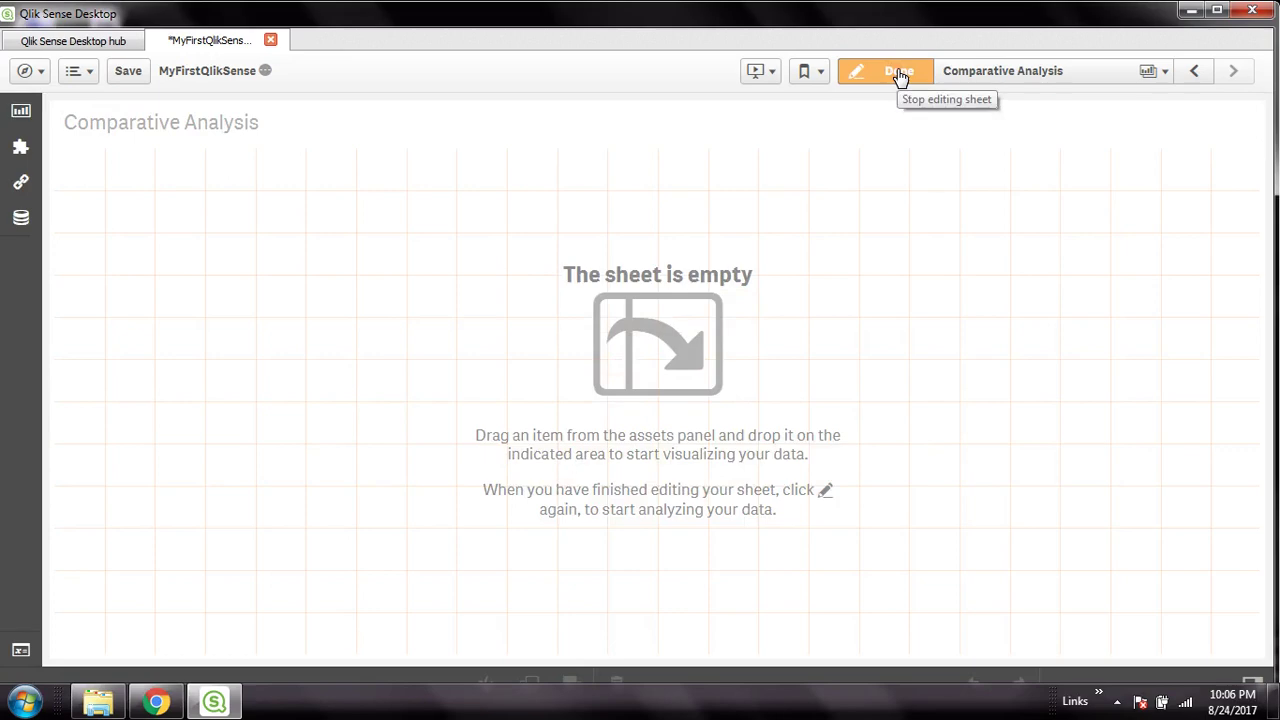
pyautogui.click(21, 217)
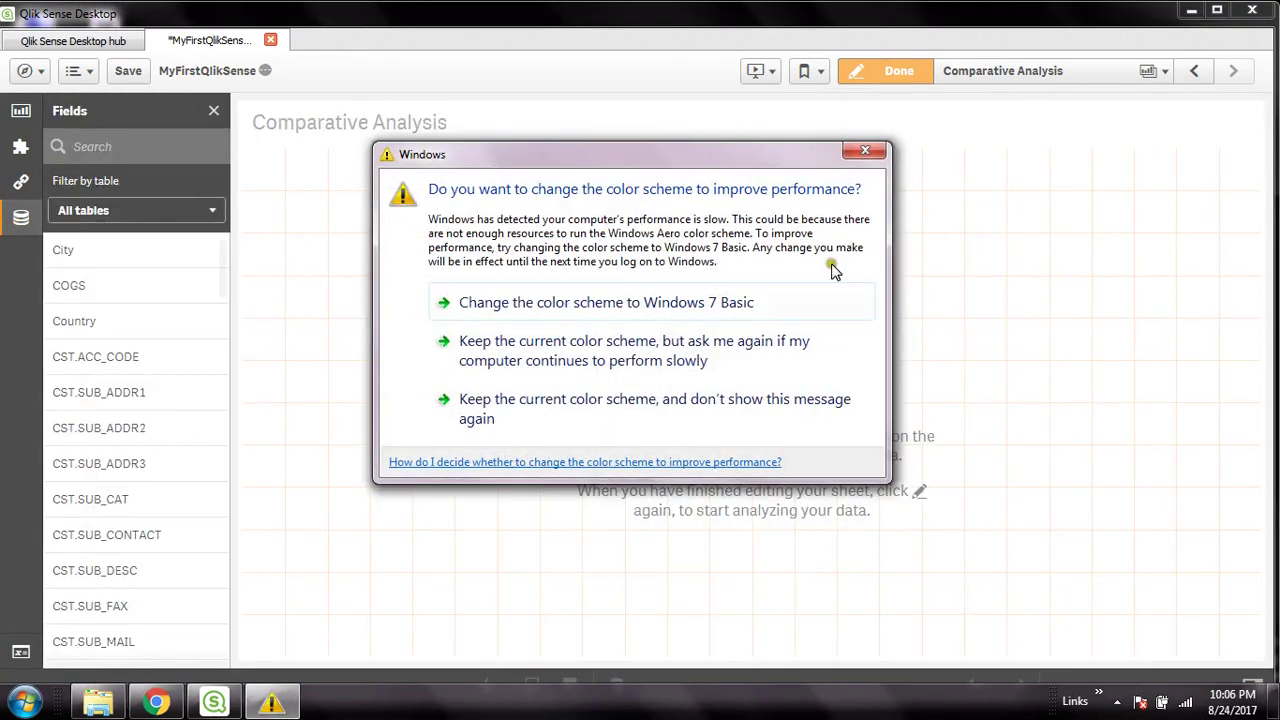
pyautogui.click(884, 151)
# - Browse the data fields by table, filtering by CustomerMaster, ProductMaster and finally Transaction
pyautogui.click(172, 215)
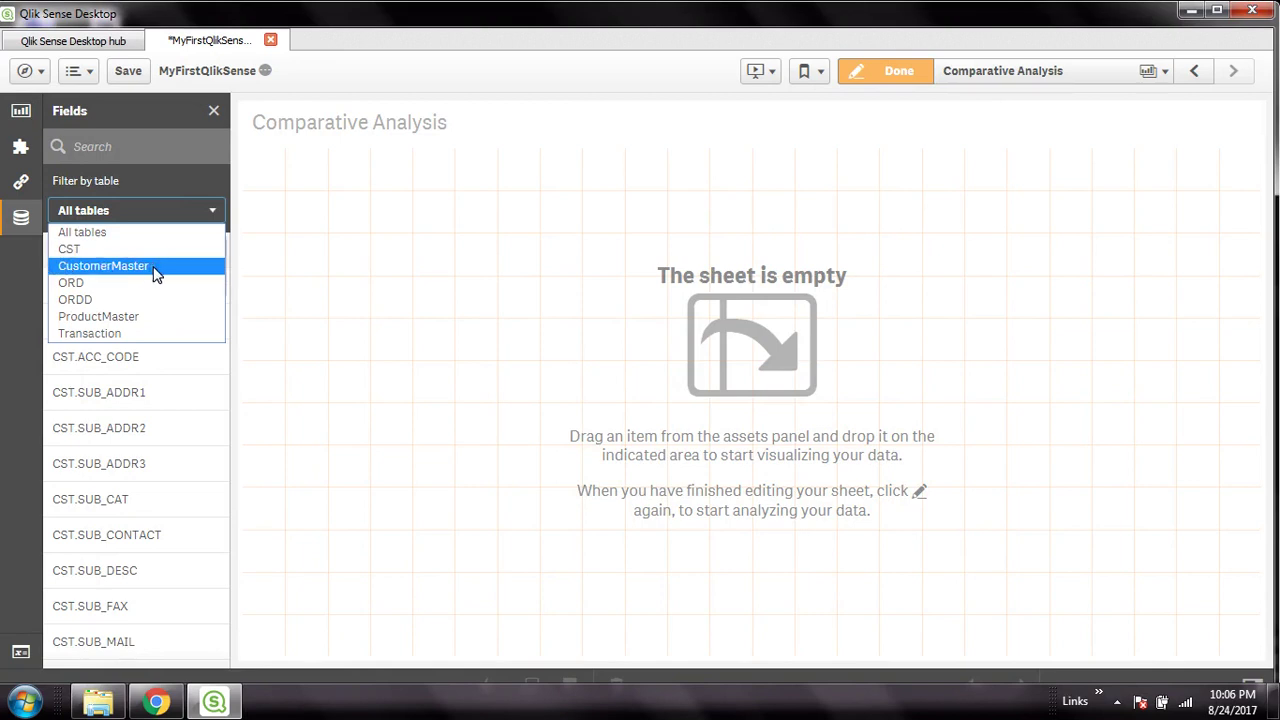
pyautogui.click(155, 266)
pyautogui.click(150, 210)
pyautogui.click(127, 318)
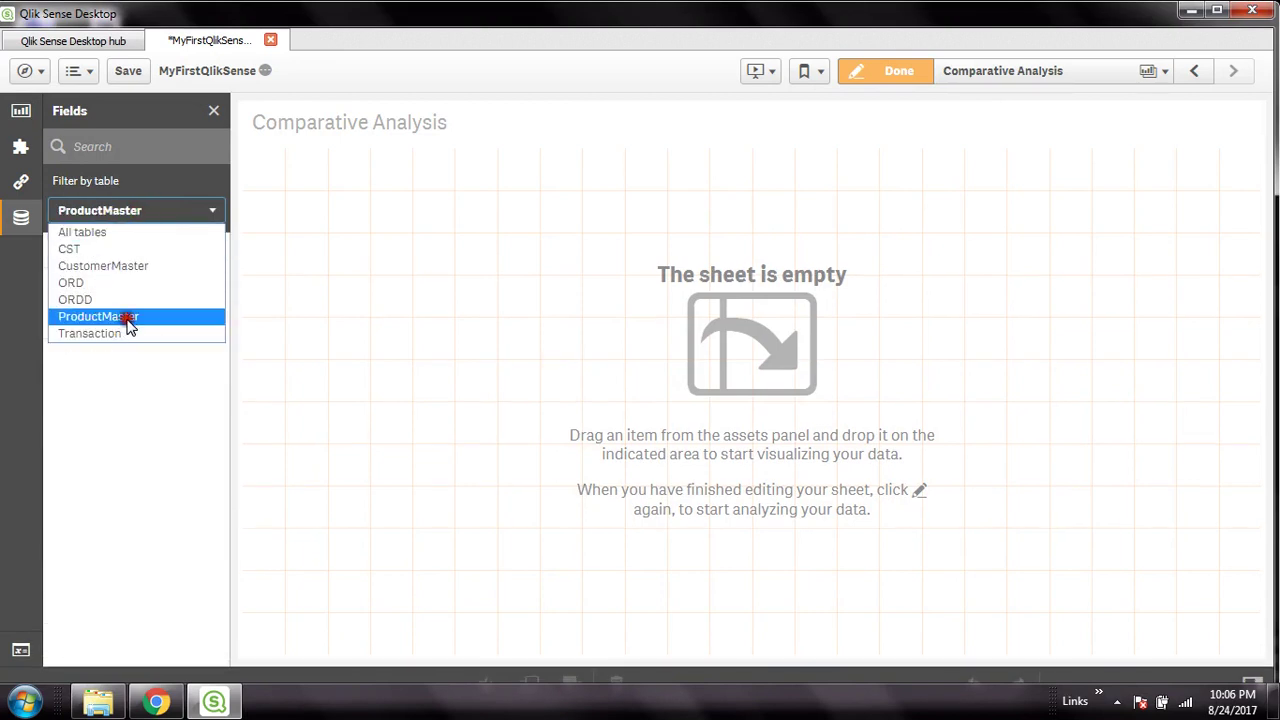
pyautogui.click(150, 212)
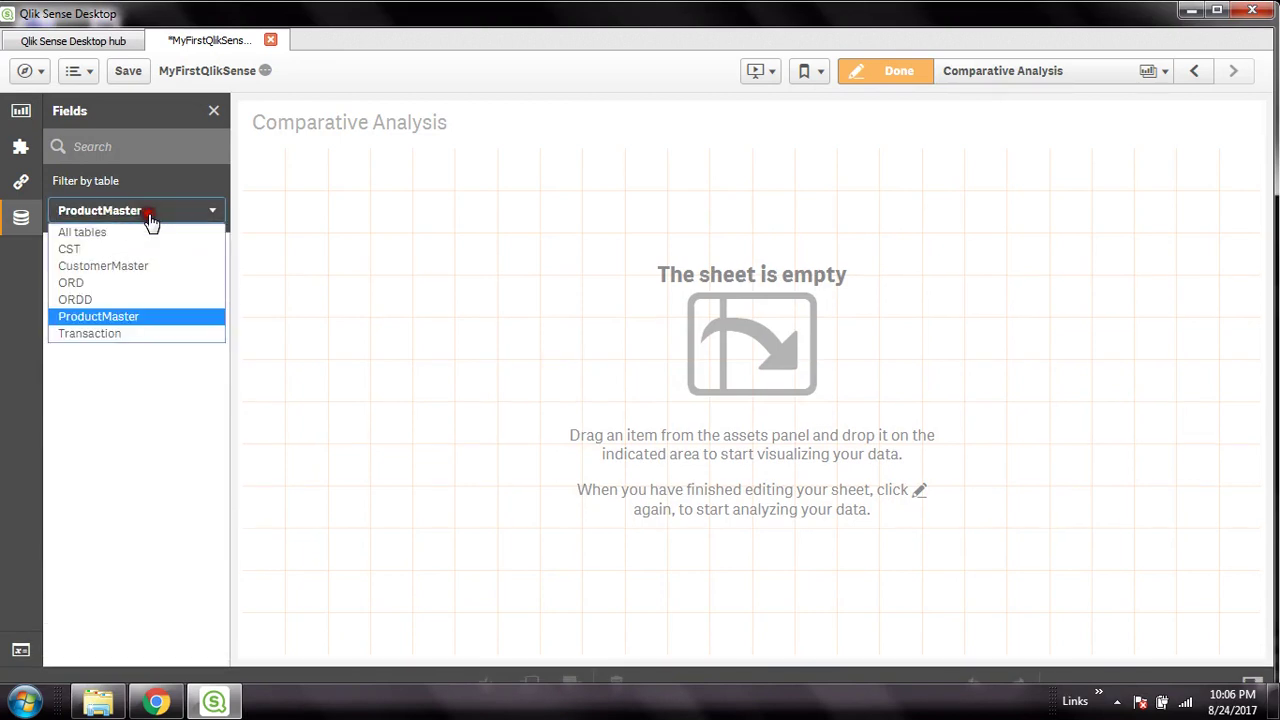
pyautogui.click(105, 334)
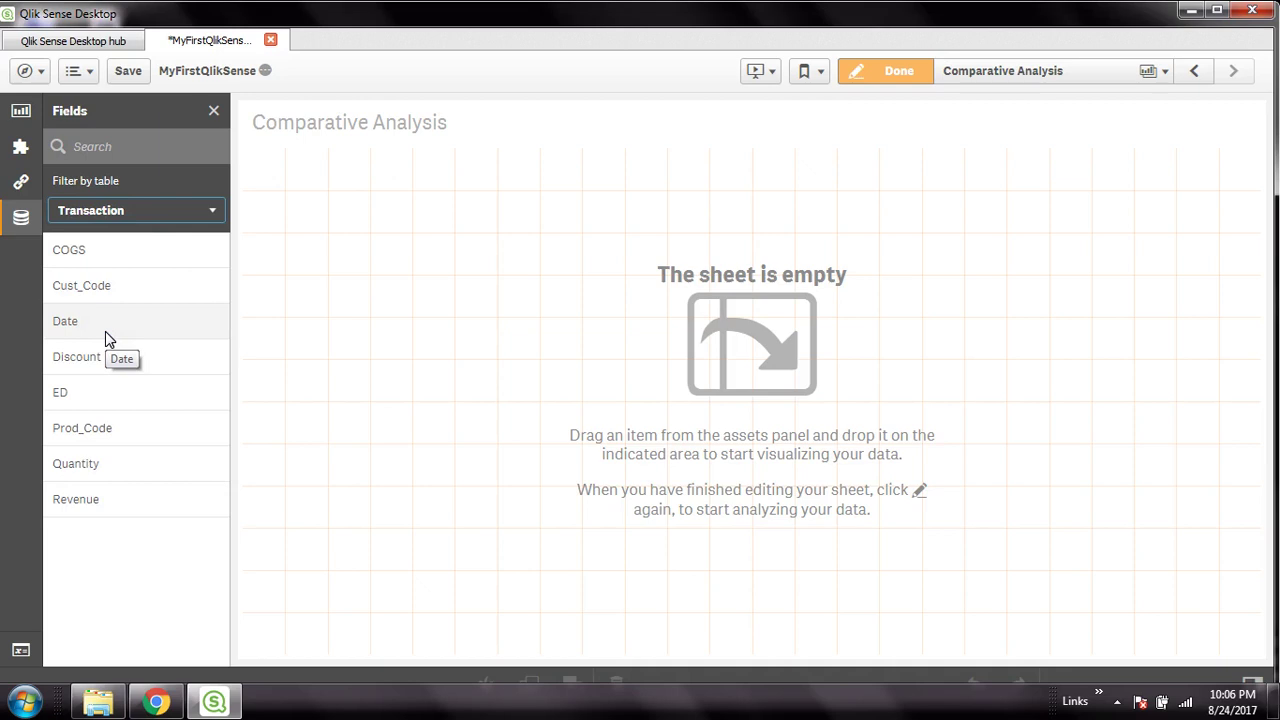
pyautogui.click(191, 214)
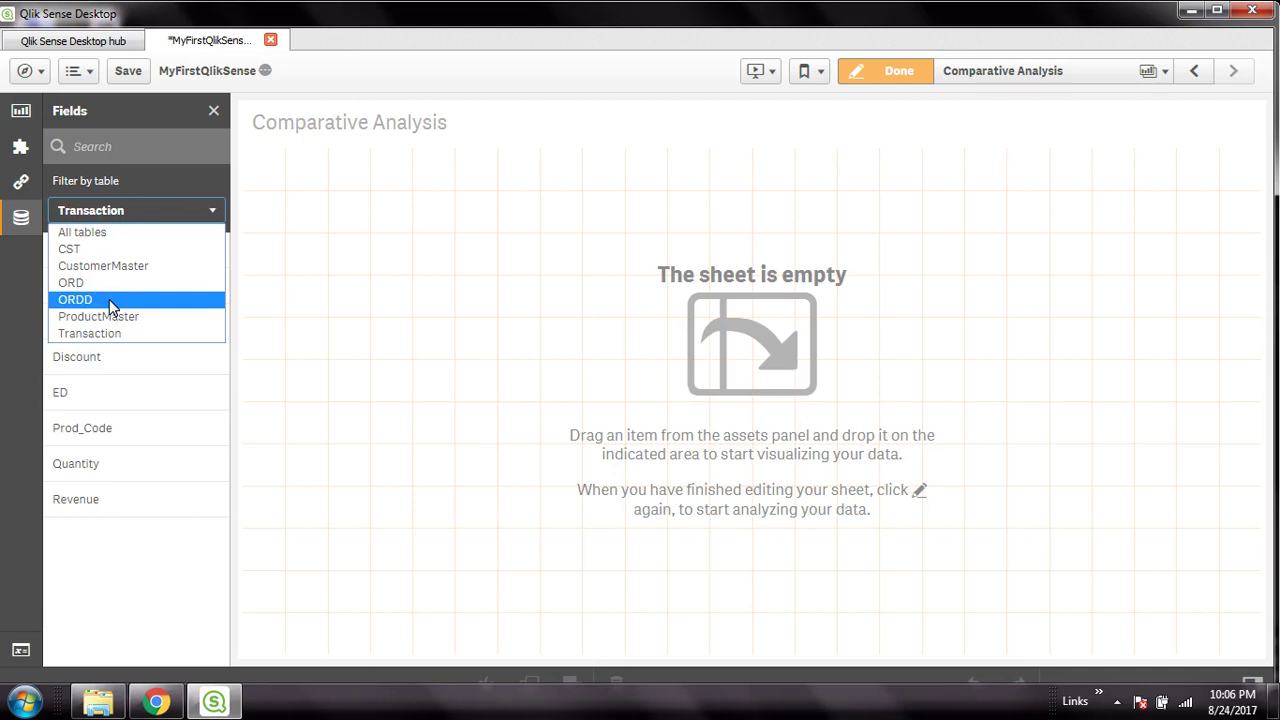
pyautogui.click(141, 579)
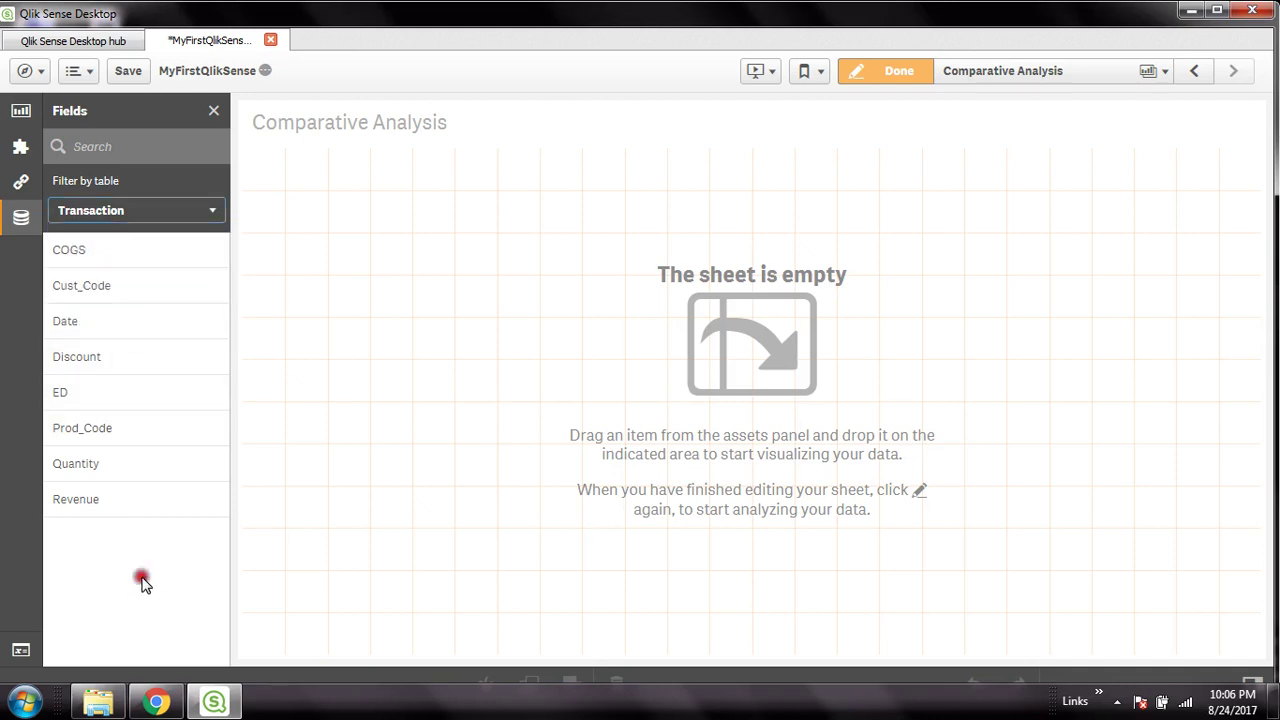
pyautogui.click(168, 215)
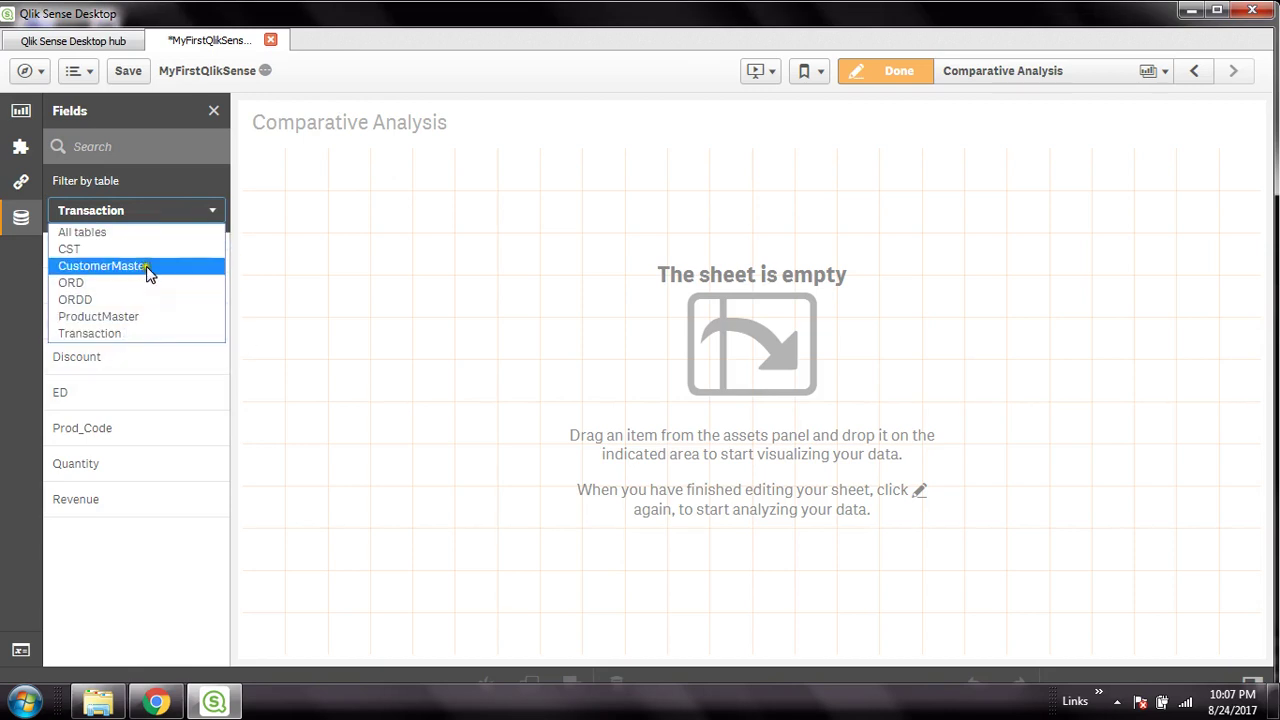
pyautogui.click(123, 334)
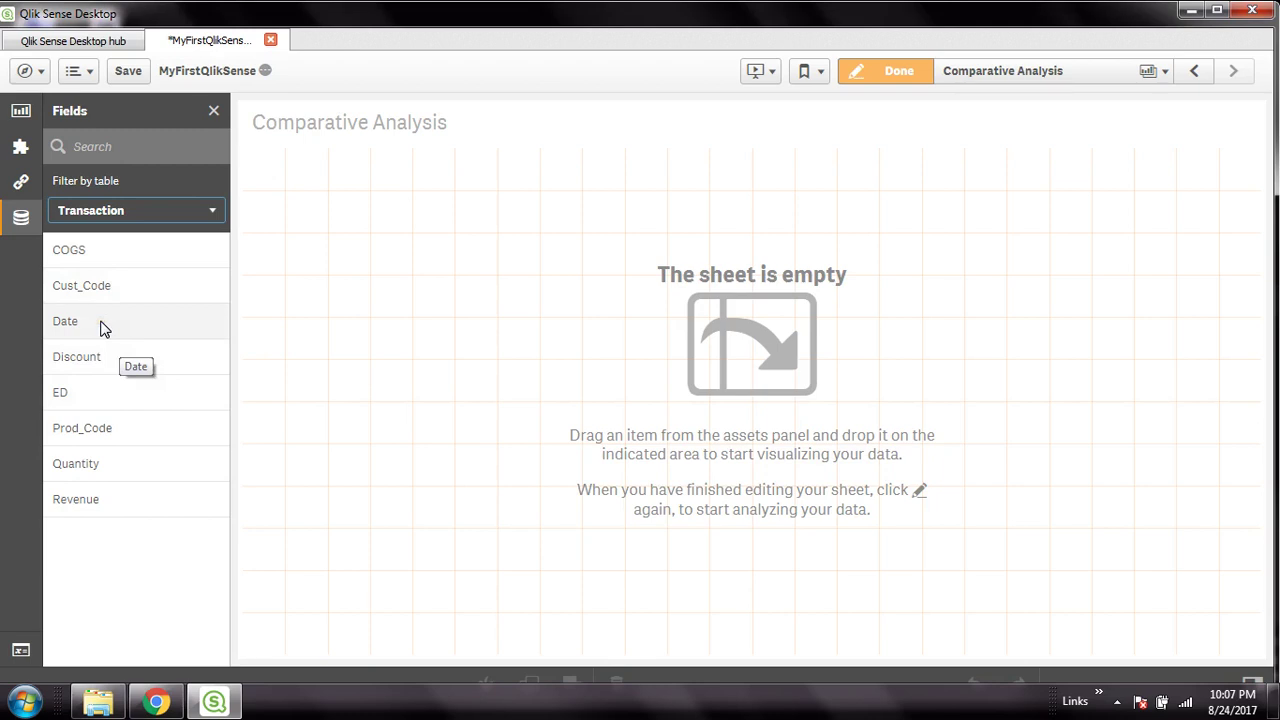
# - Place the Transaction table's Date field on the empty sheet as a filter pane, and delete that filter pane again
pyautogui.moveTo(104, 329); pyautogui.dragTo(473, 320)
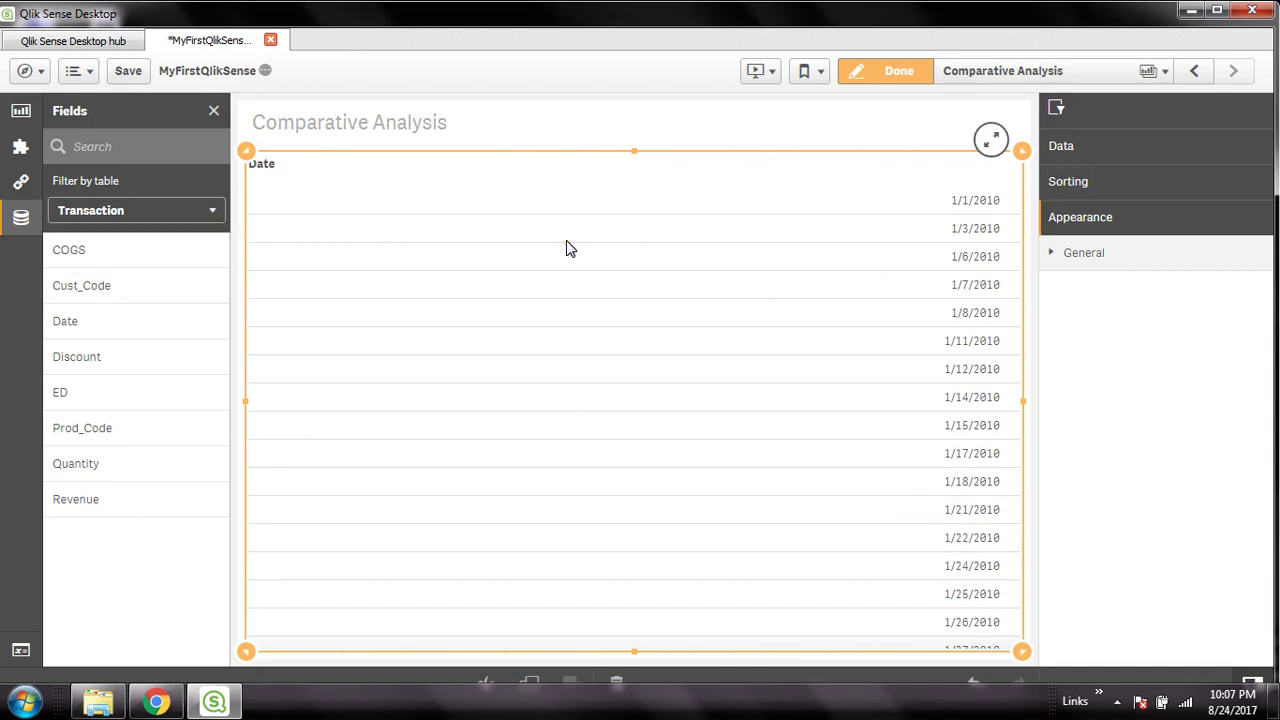
pyautogui.click(339, 122)
pyautogui.click(485, 202)
pyautogui.rightClick(484, 203)
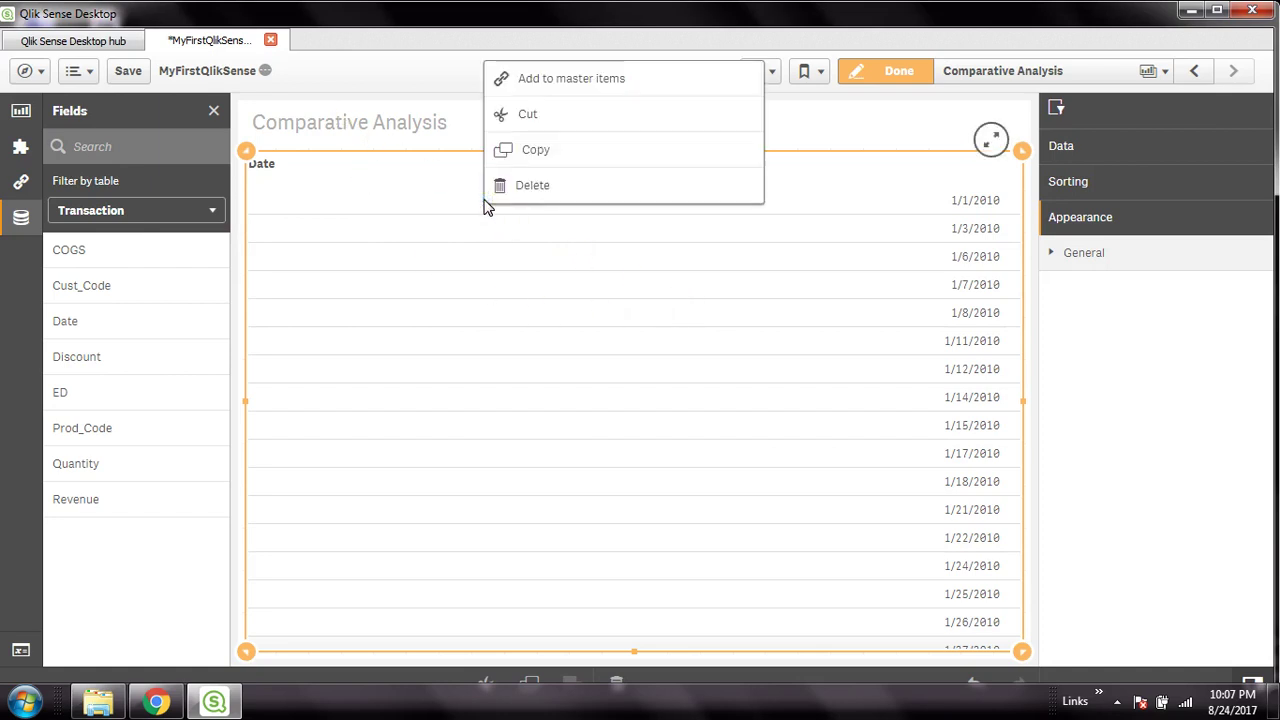
pyautogui.click(556, 188)
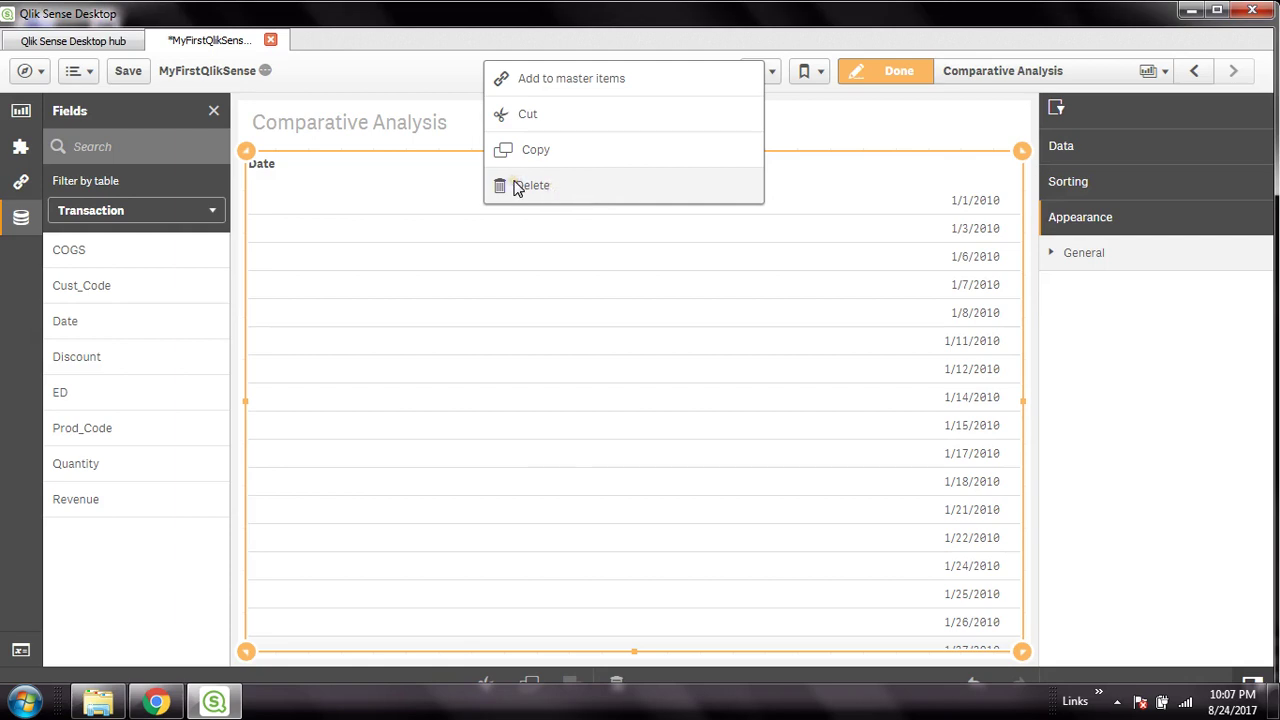
pyautogui.click(519, 185)
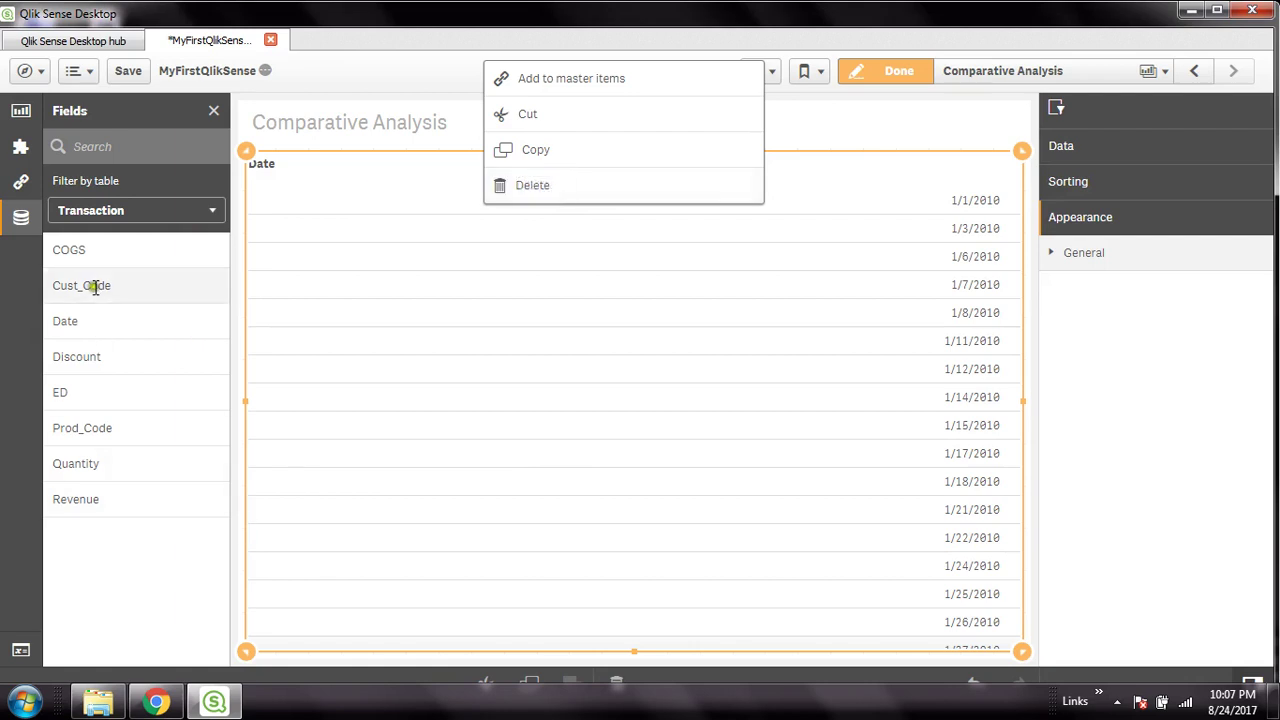
pyautogui.click(523, 190)
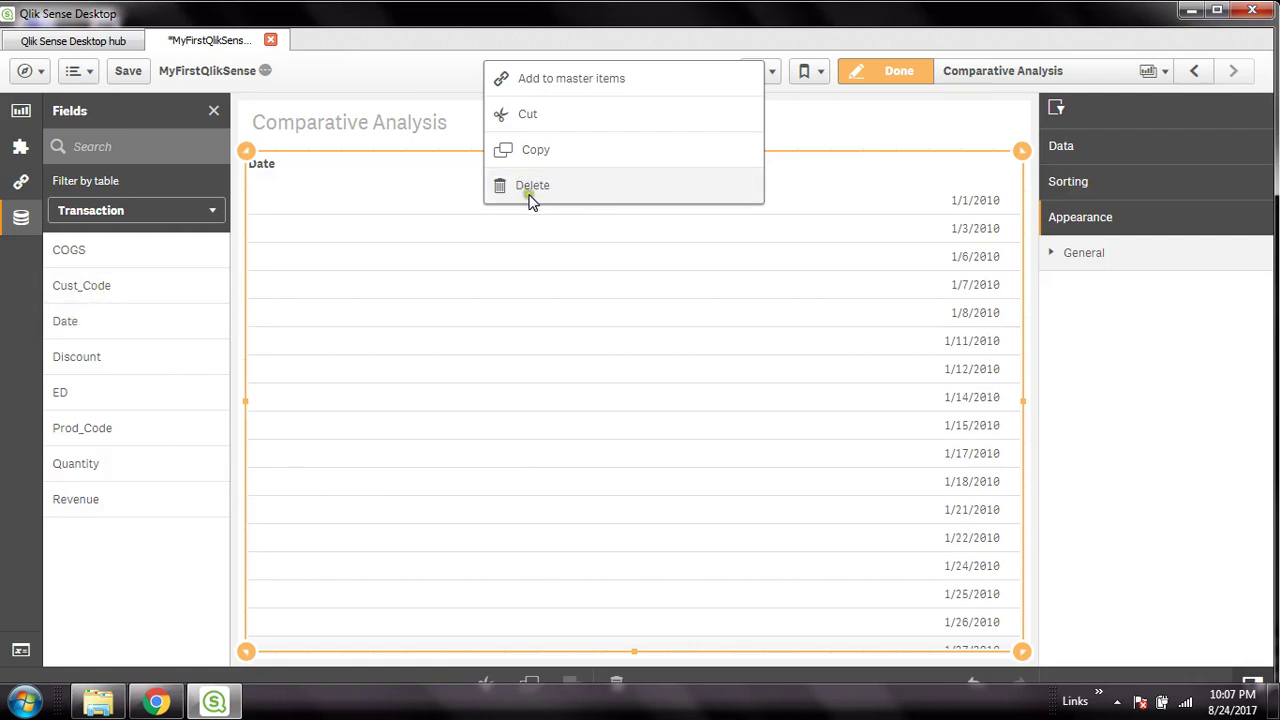
pyautogui.click(540, 188)
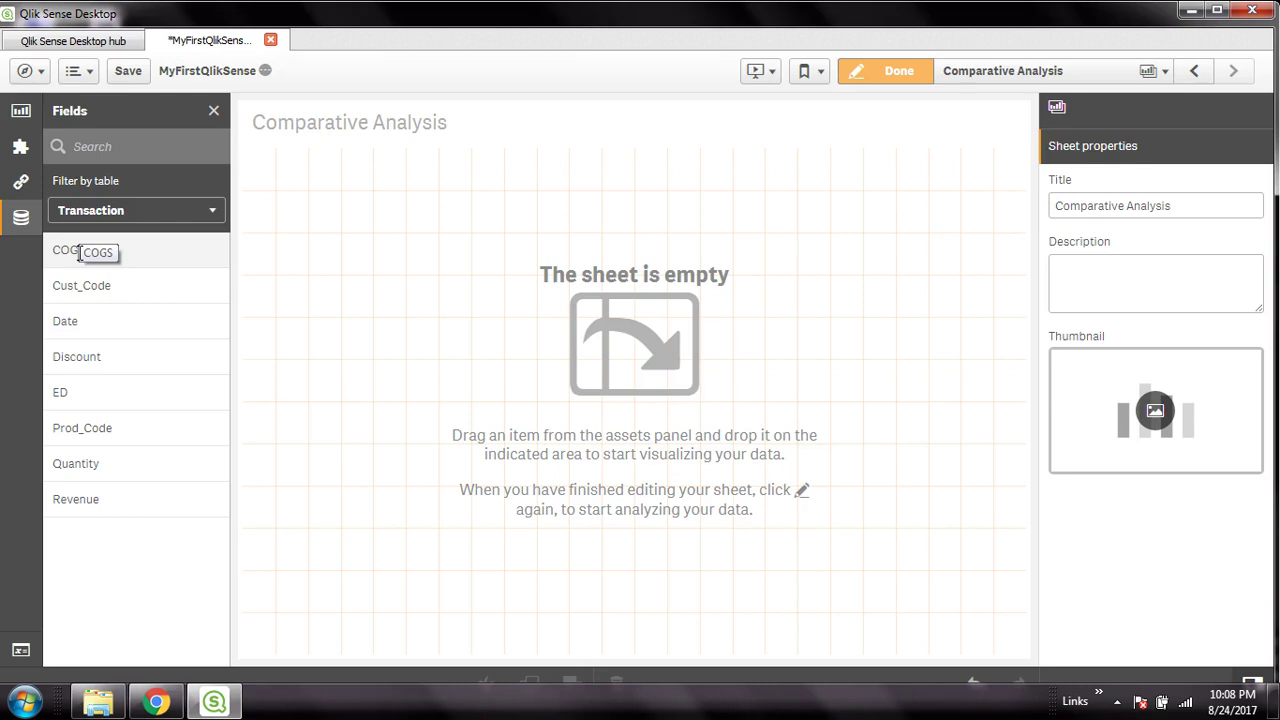
# - Show the master dimensions and delete the Month dimension from the master items
pyautogui.click(30, 188)
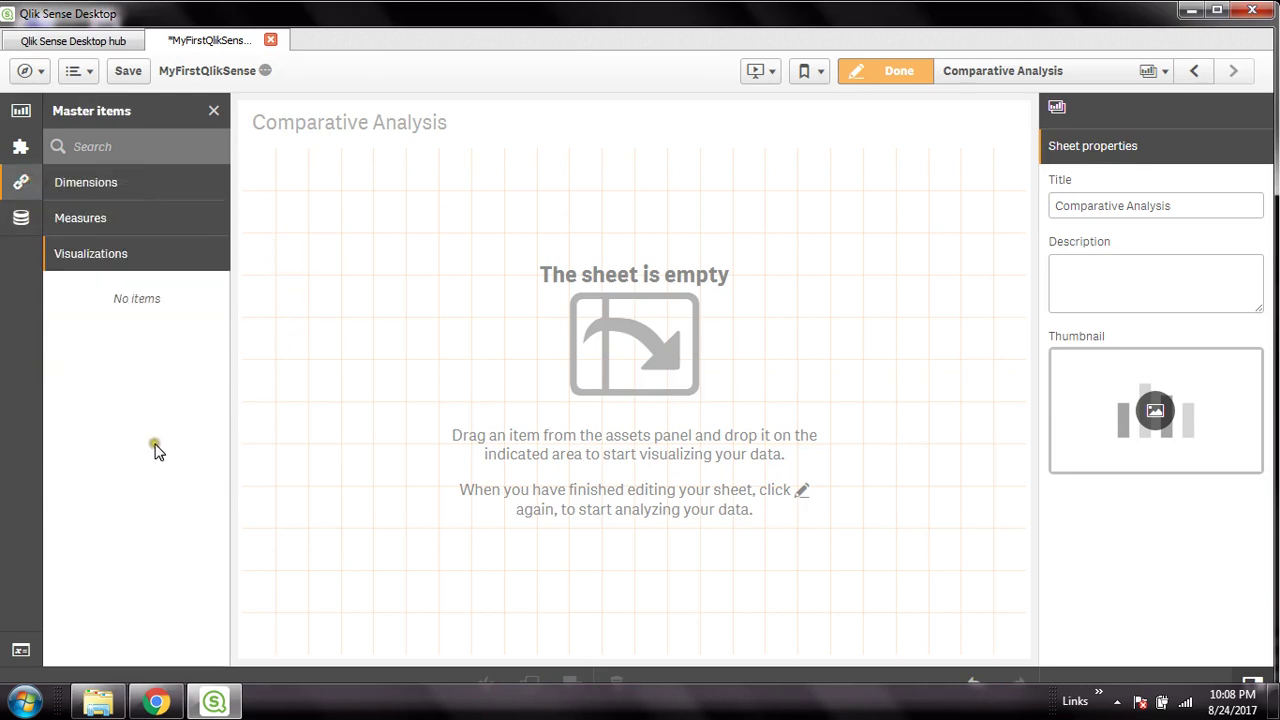
pyautogui.click(118, 184)
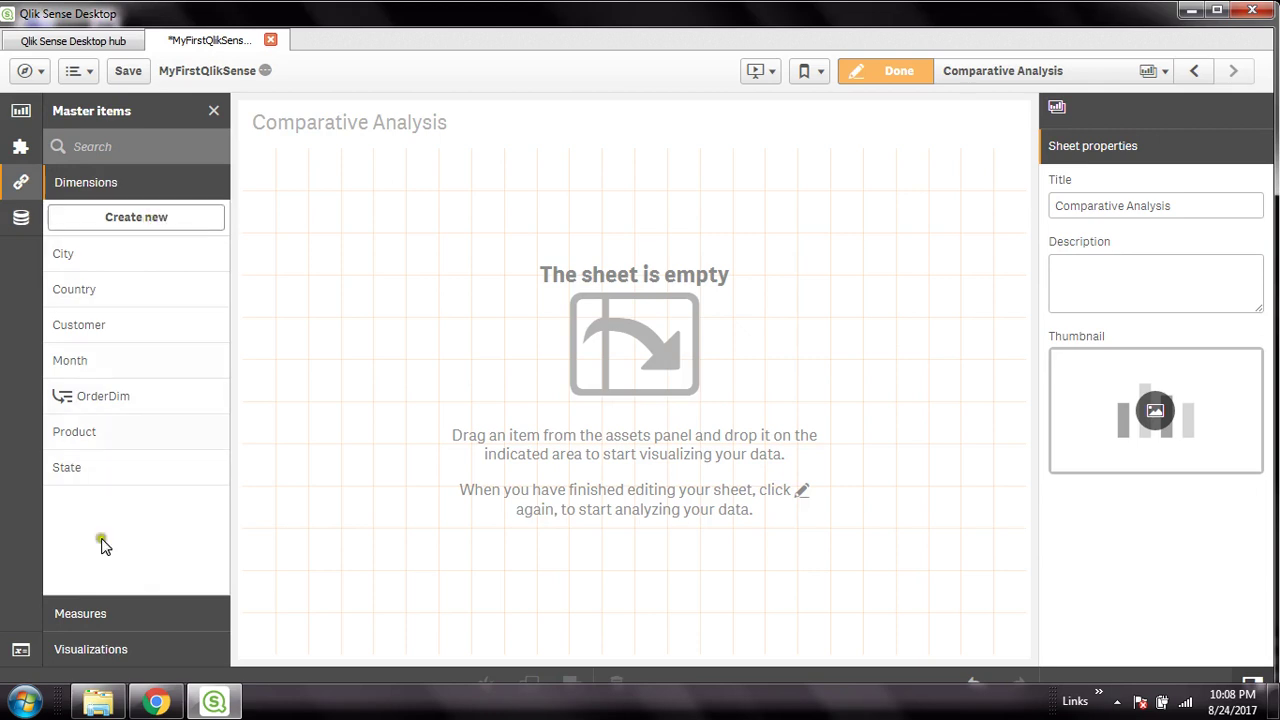
pyautogui.click(170, 518)
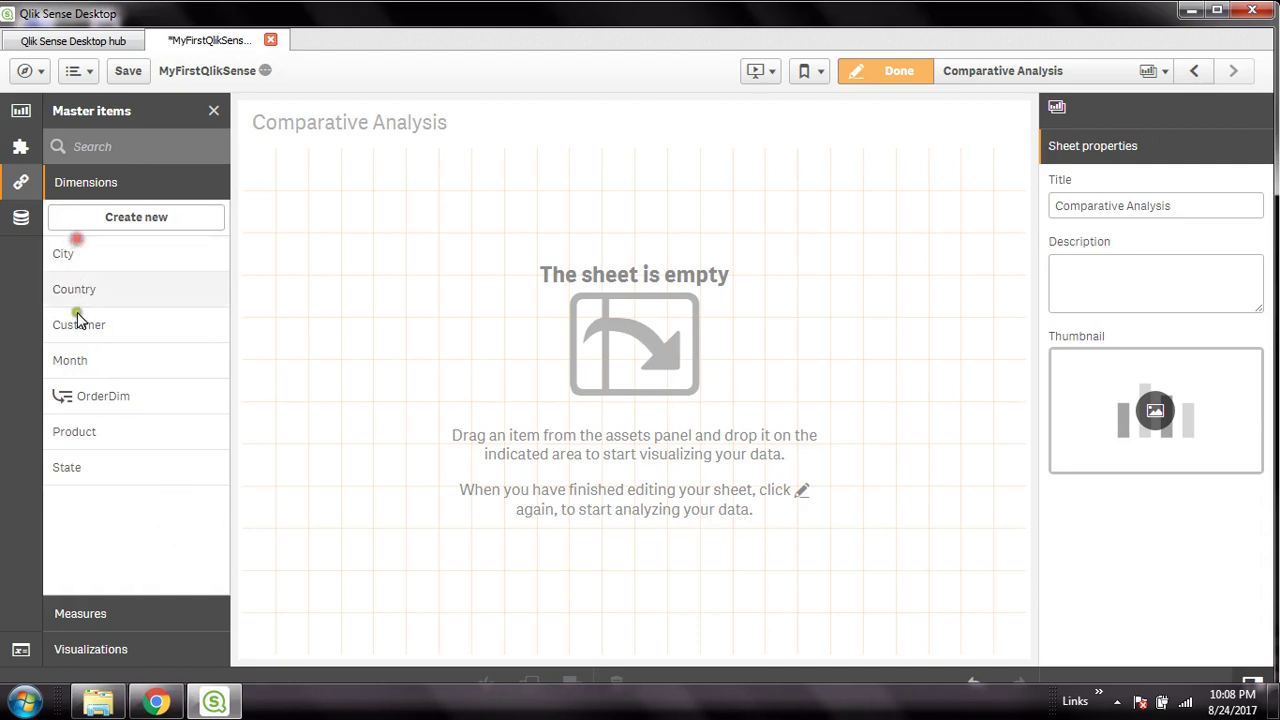
pyautogui.rightClick(113, 362)
pyautogui.click(142, 340)
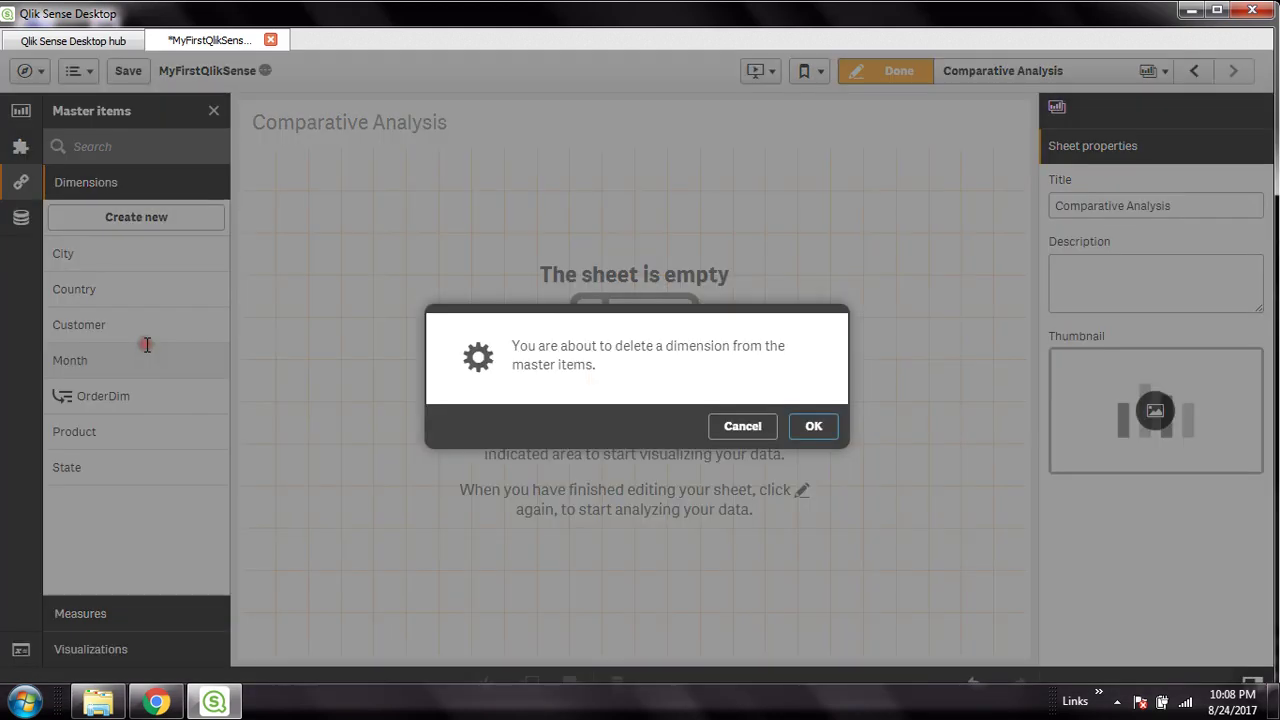
pyautogui.click(806, 430)
# - Delete the Customer and OrderDim dimensions from the master items
pyautogui.rightClick(109, 325)
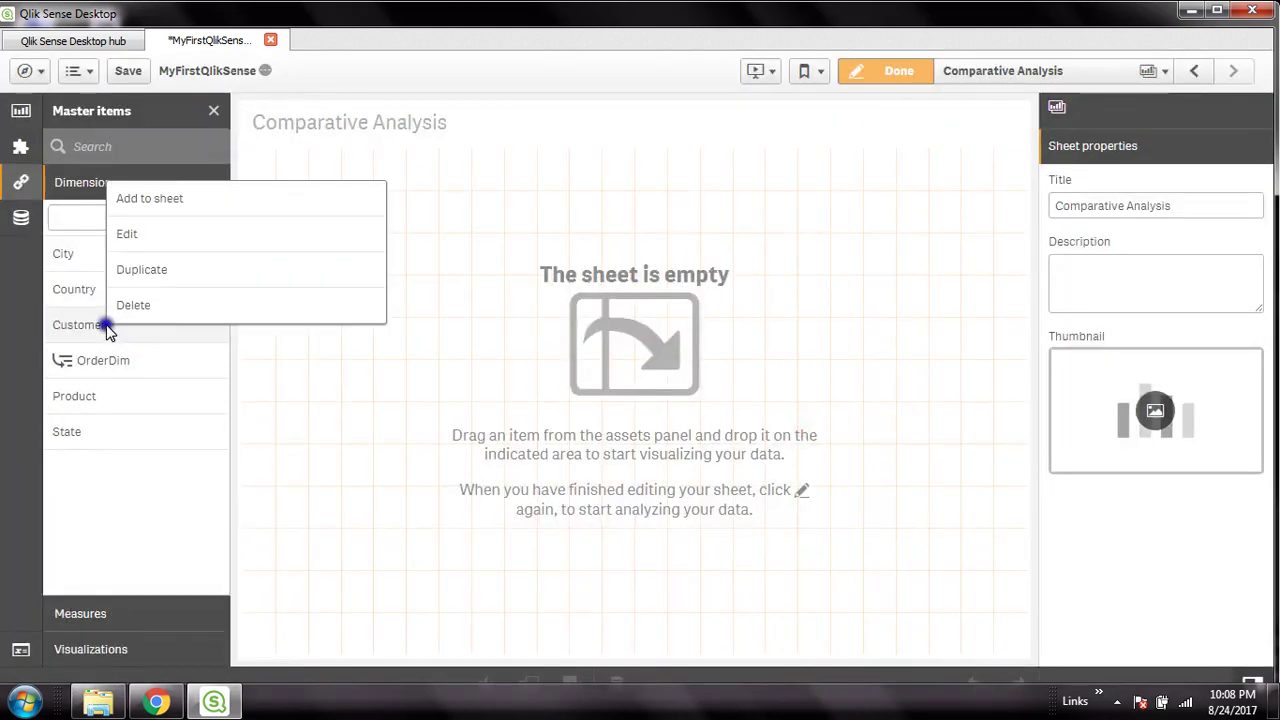
pyautogui.click(177, 307)
pyautogui.click(814, 428)
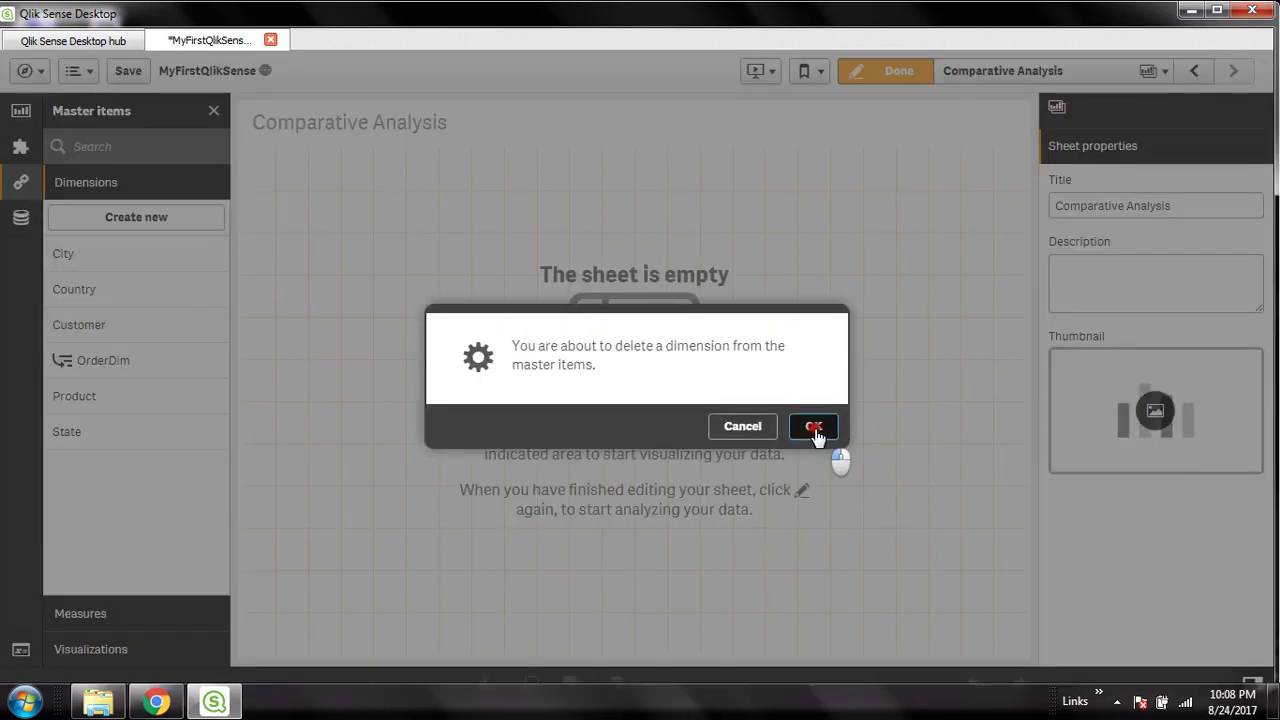
pyautogui.rightClick(92, 325)
pyautogui.click(181, 312)
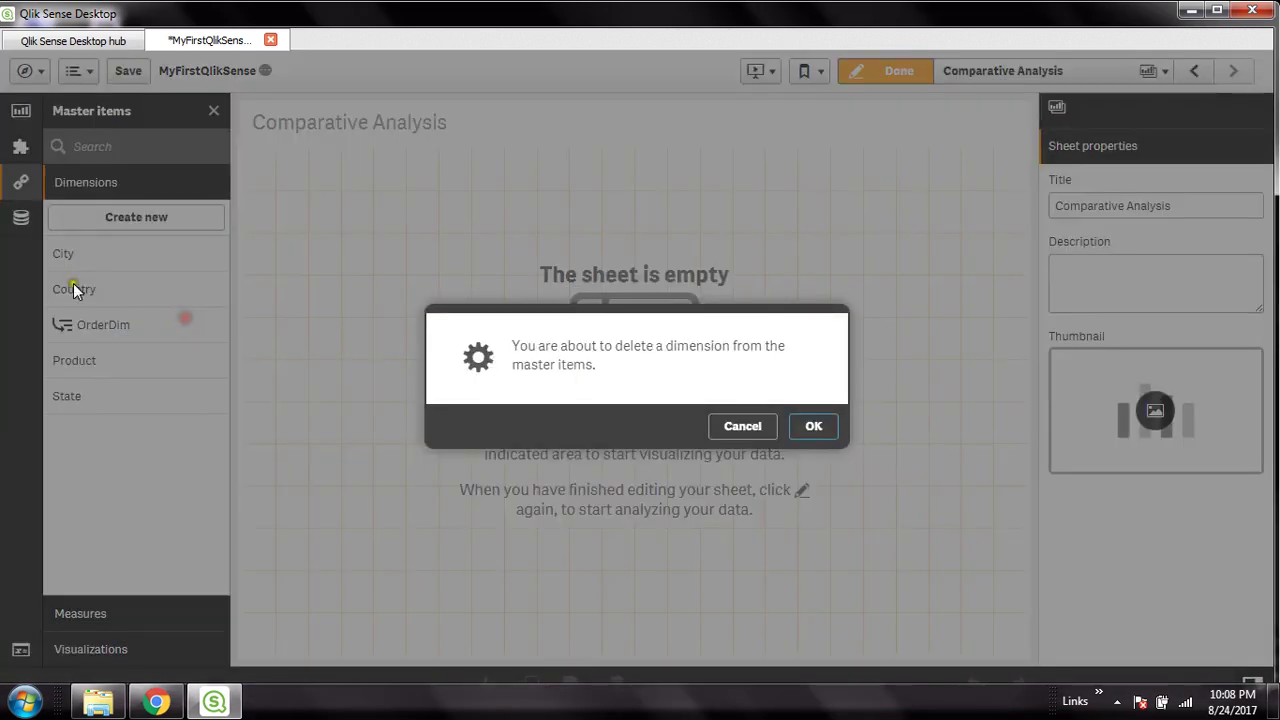
pyautogui.click(812, 428)
# - Delete the Country and Product dimensions from the master items
pyautogui.rightClick(78, 289)
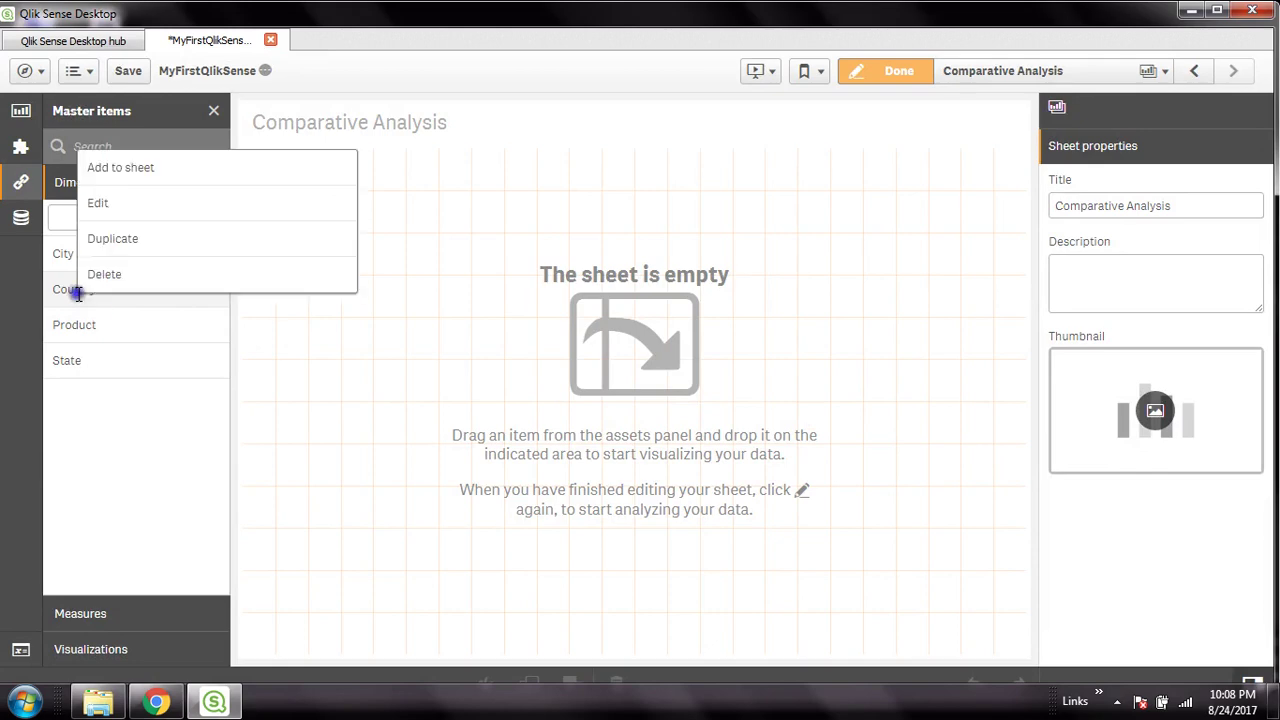
pyautogui.click(146, 275)
pyautogui.click(811, 425)
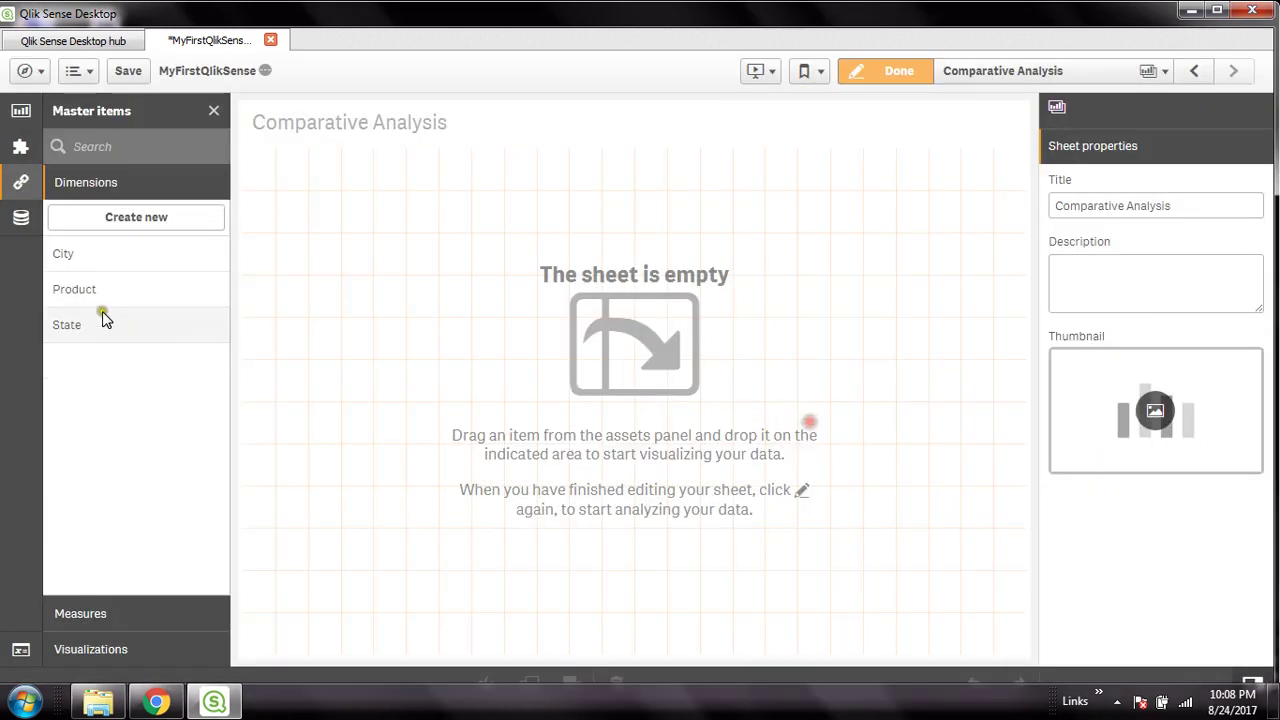
pyautogui.rightClick(86, 285)
pyautogui.click(145, 274)
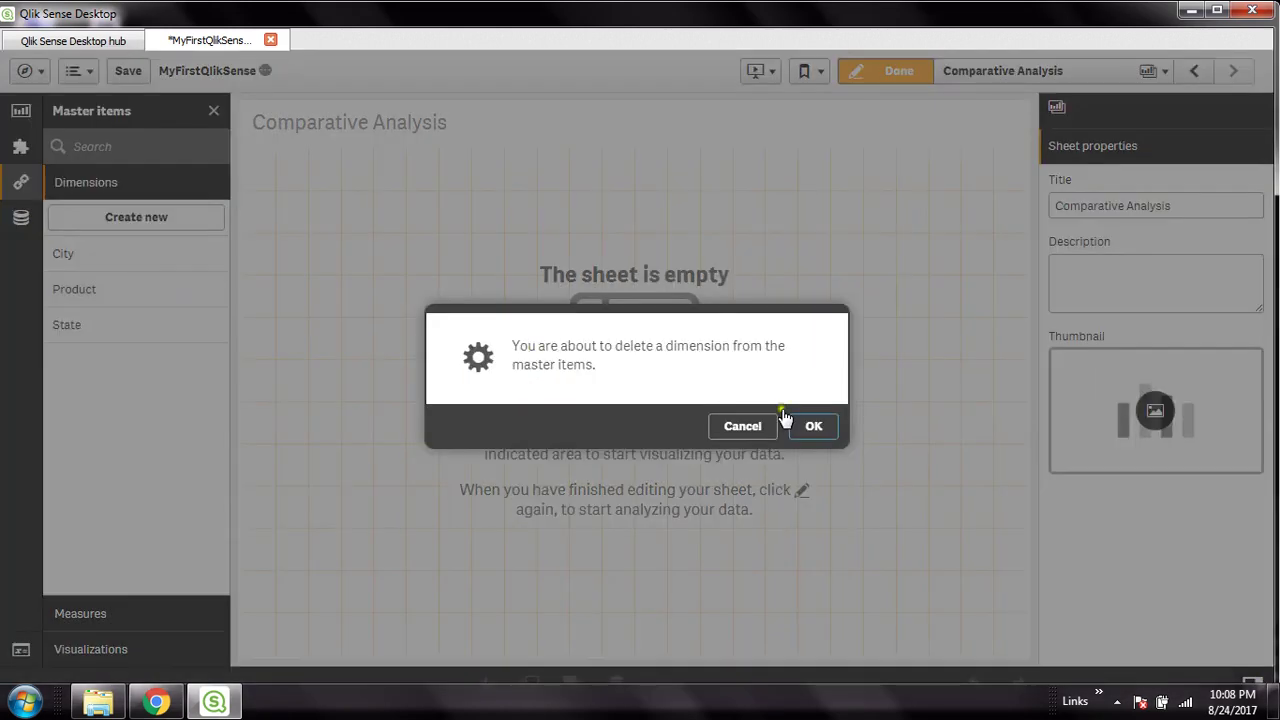
pyautogui.click(813, 429)
# - Delete the City and State dimensions from the master items
pyautogui.rightClick(94, 254)
pyautogui.click(166, 231)
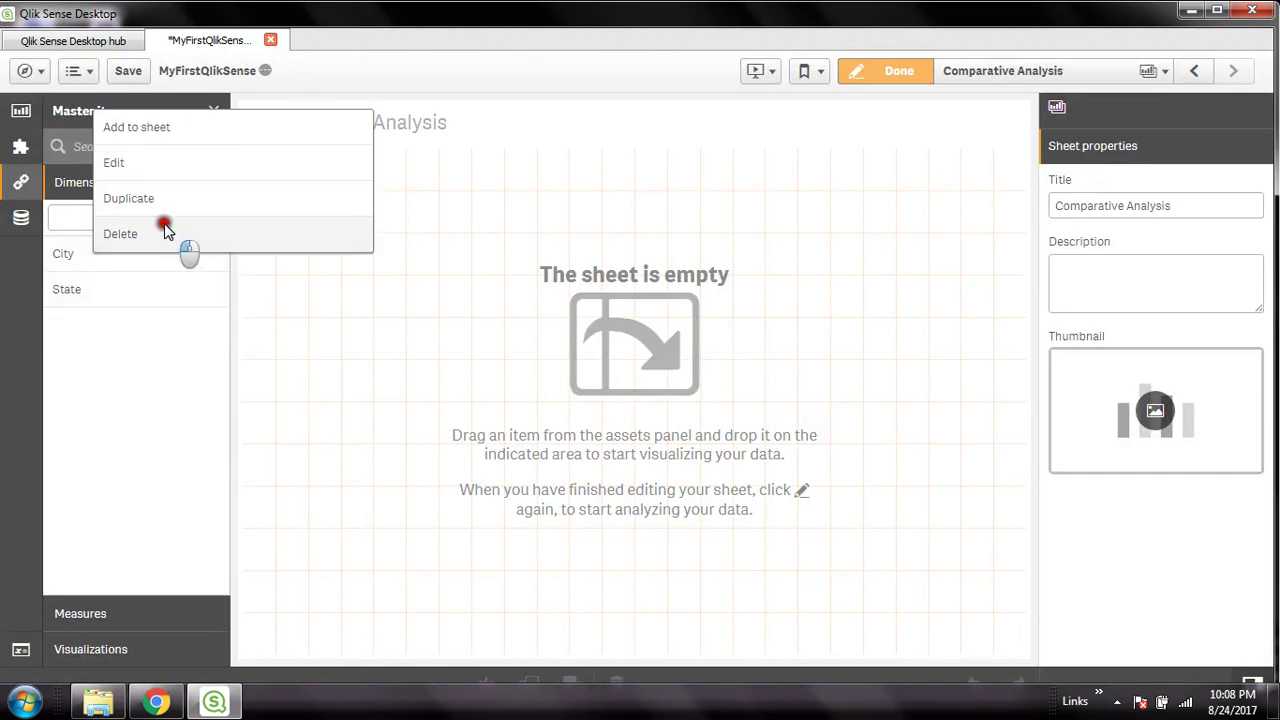
pyautogui.click(828, 437)
pyautogui.rightClick(77, 250)
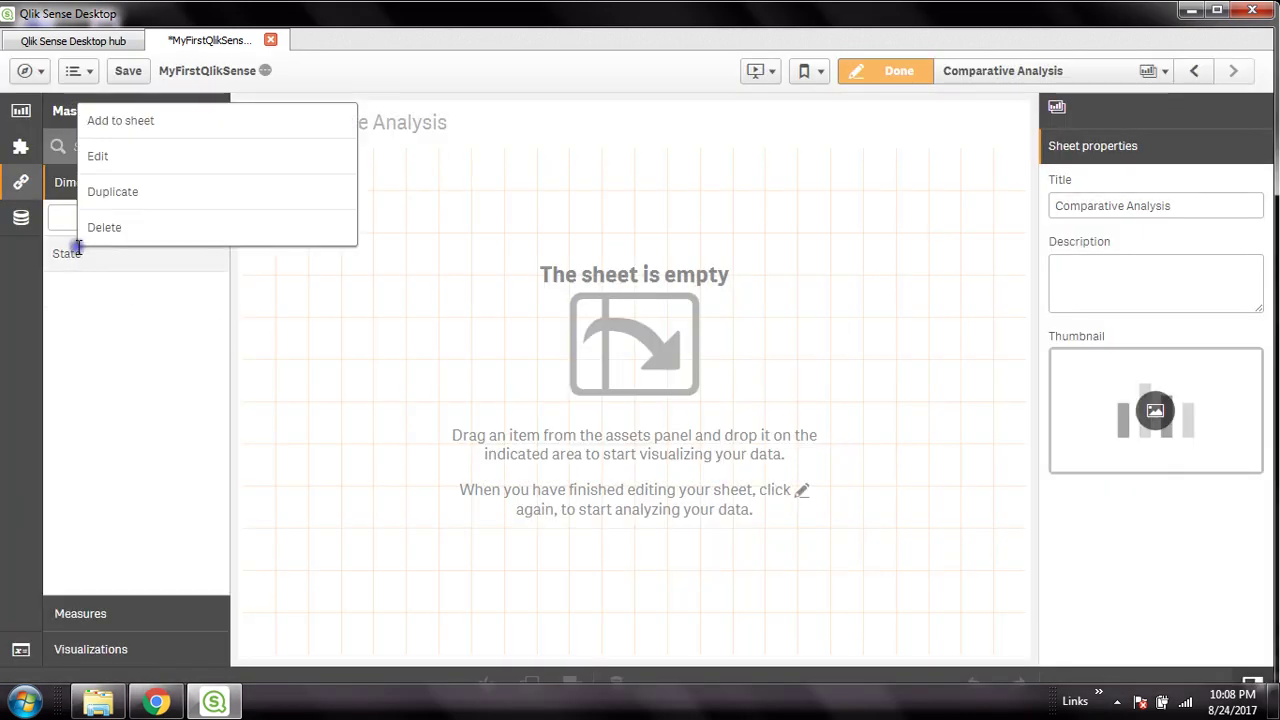
pyautogui.click(135, 236)
pyautogui.click(813, 427)
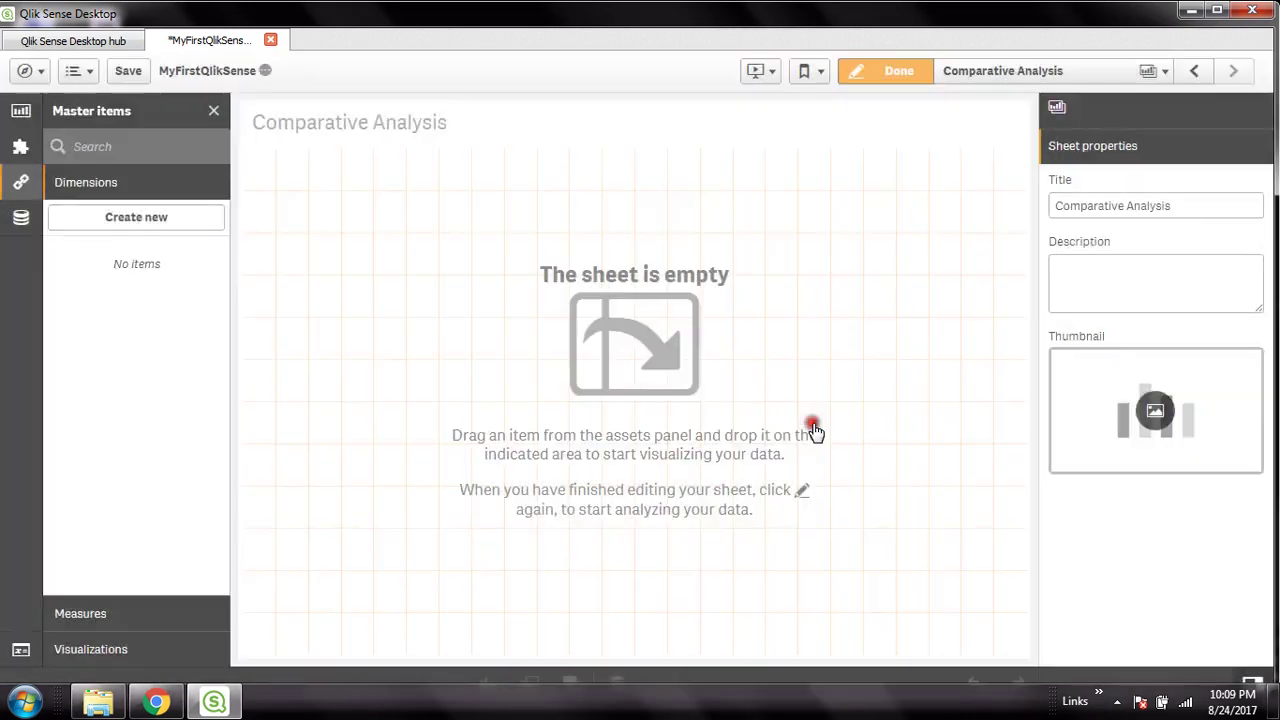
# - Start a new single master dimension, filter the fields by the Transaction table and choose the Date field
pyautogui.click(149, 229)
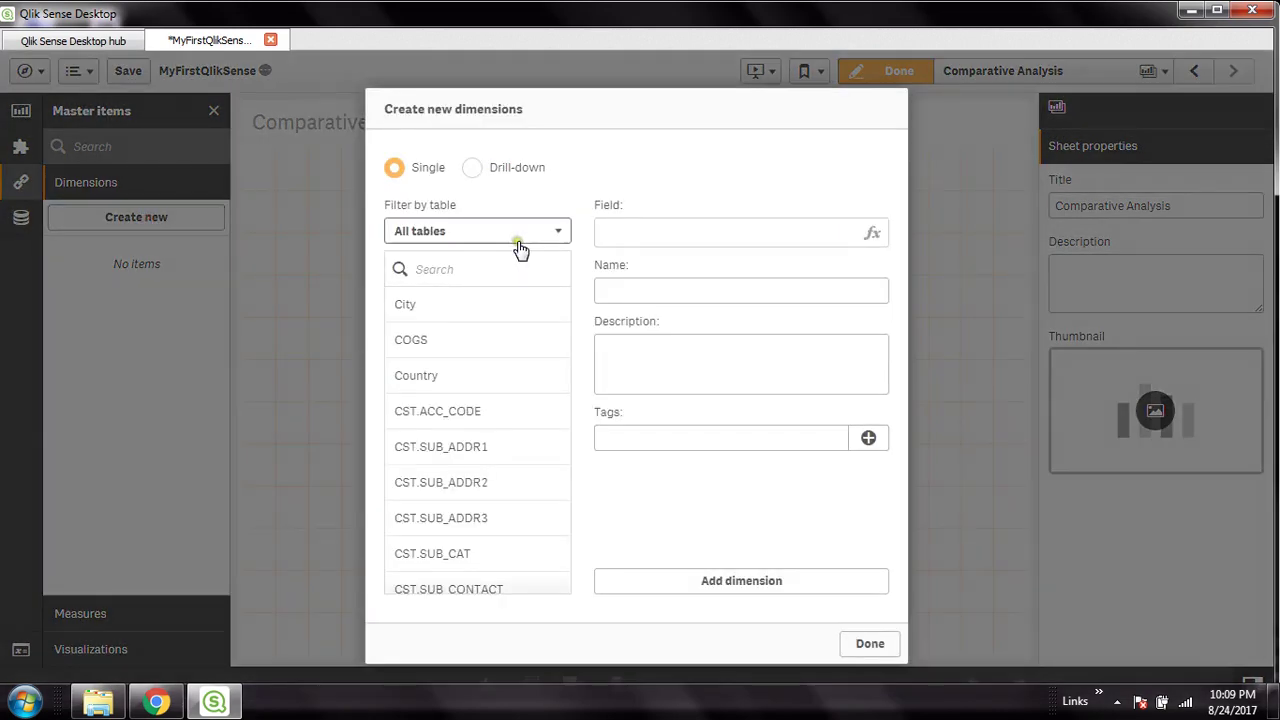
pyautogui.click(450, 135)
pyautogui.click(395, 170)
pyautogui.click(524, 136)
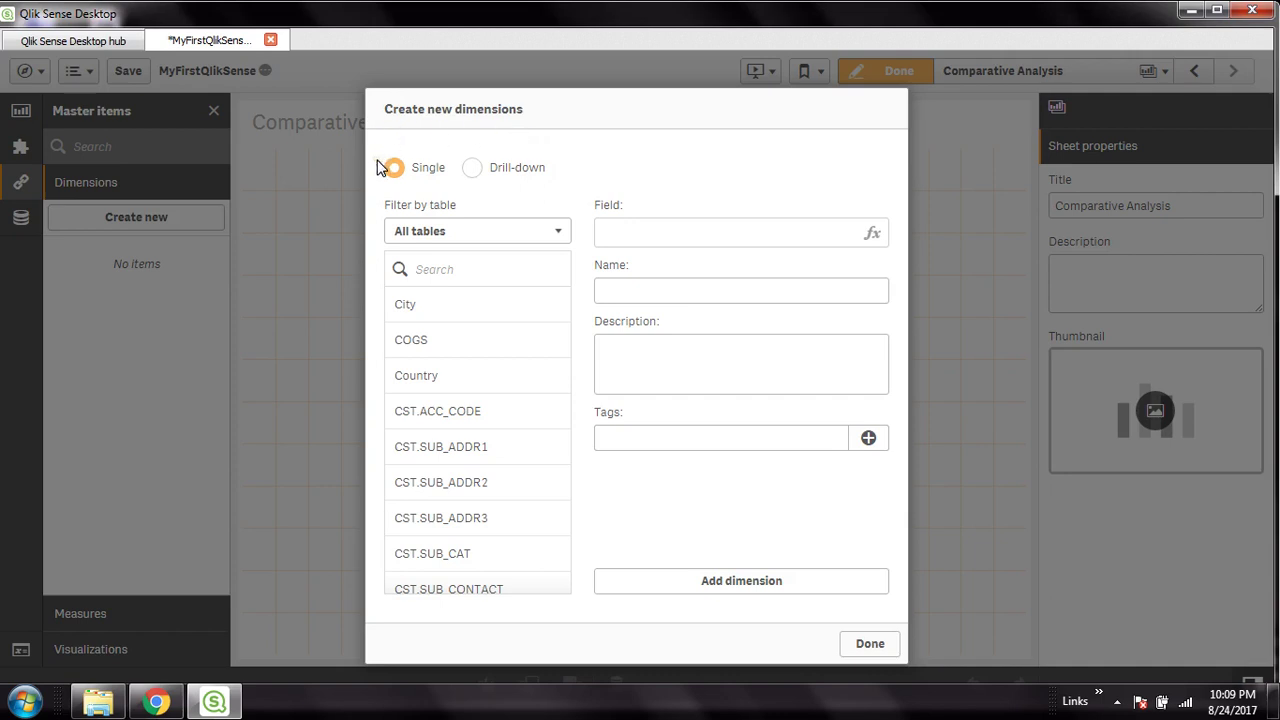
pyautogui.click(639, 134)
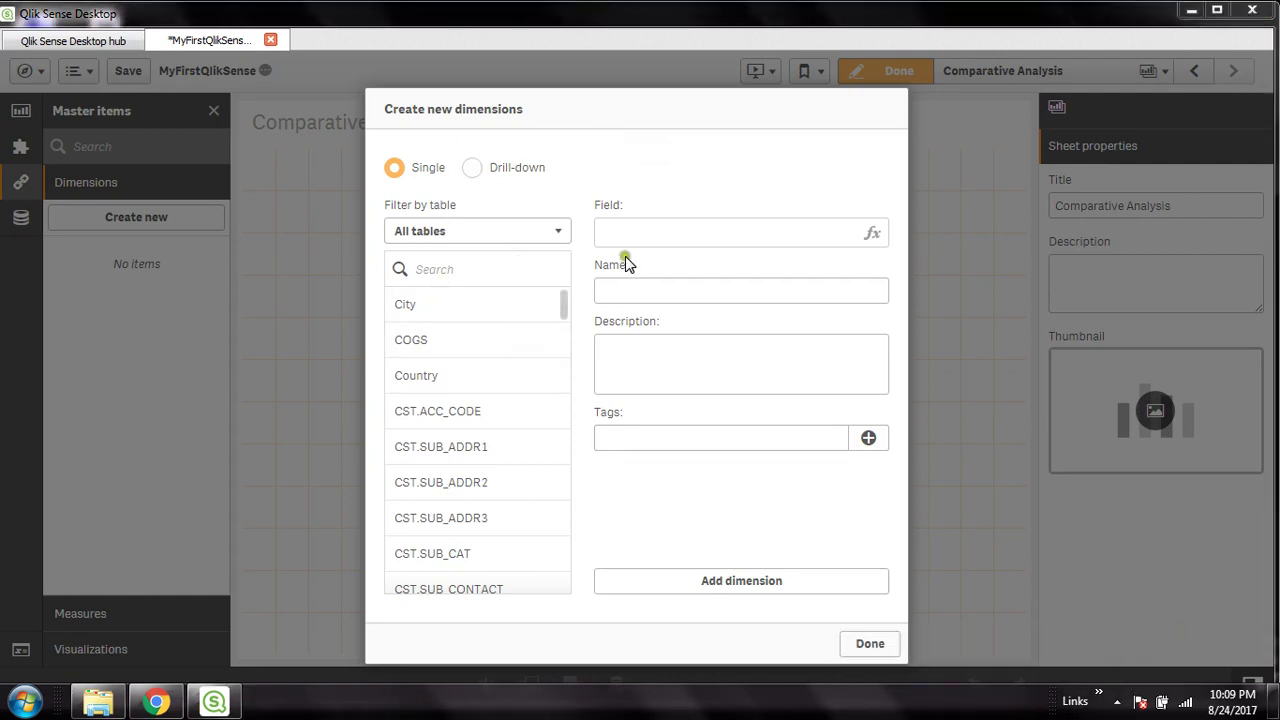
pyautogui.click(643, 237)
pyautogui.click(648, 292)
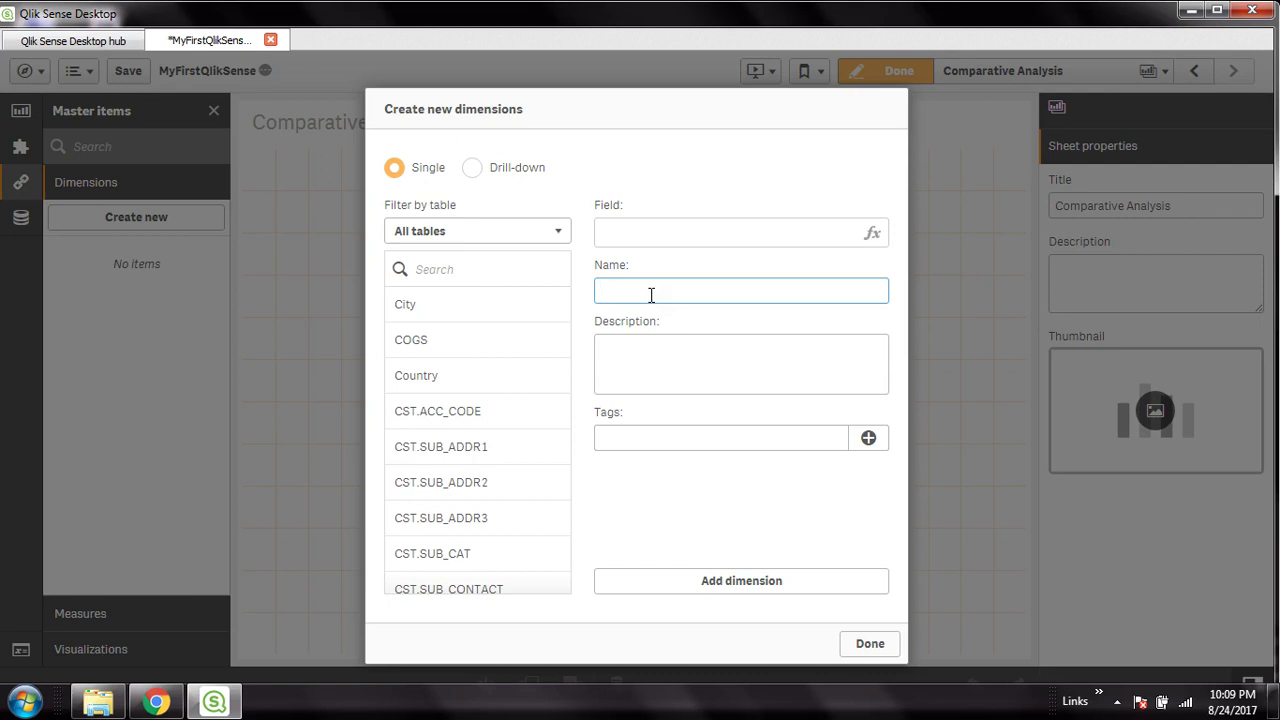
pyautogui.click(498, 279)
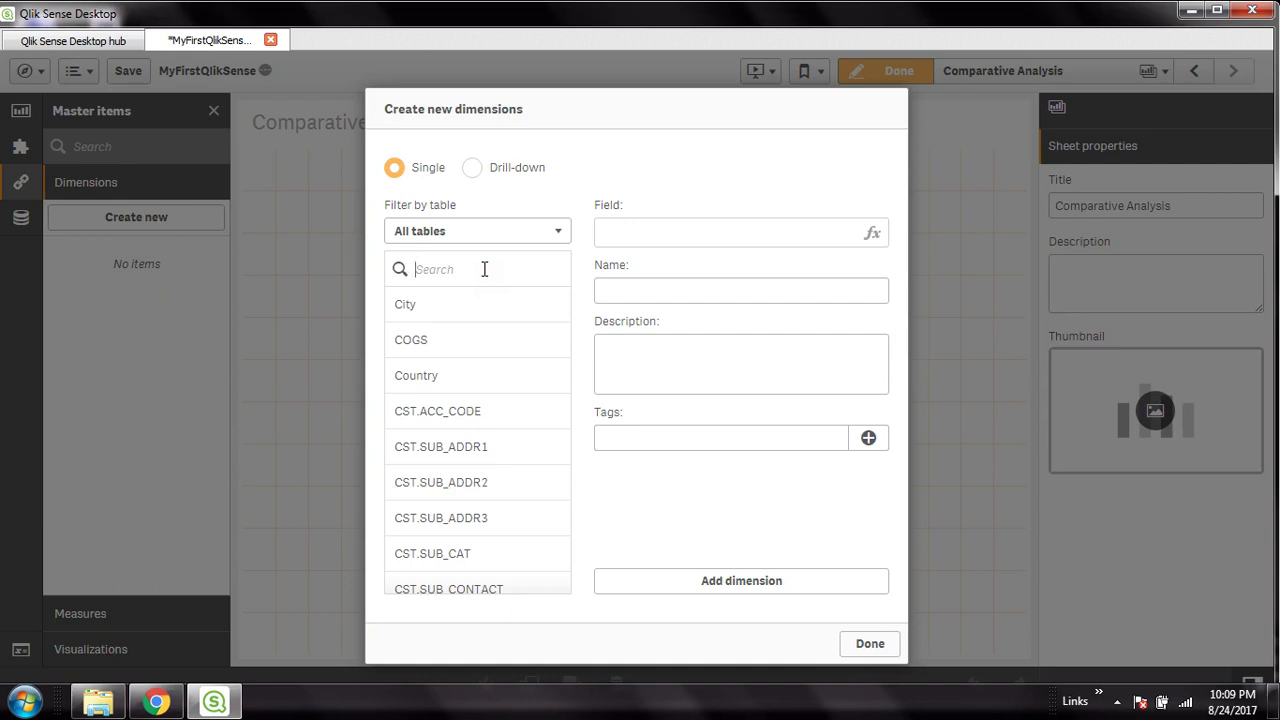
pyautogui.click(546, 232)
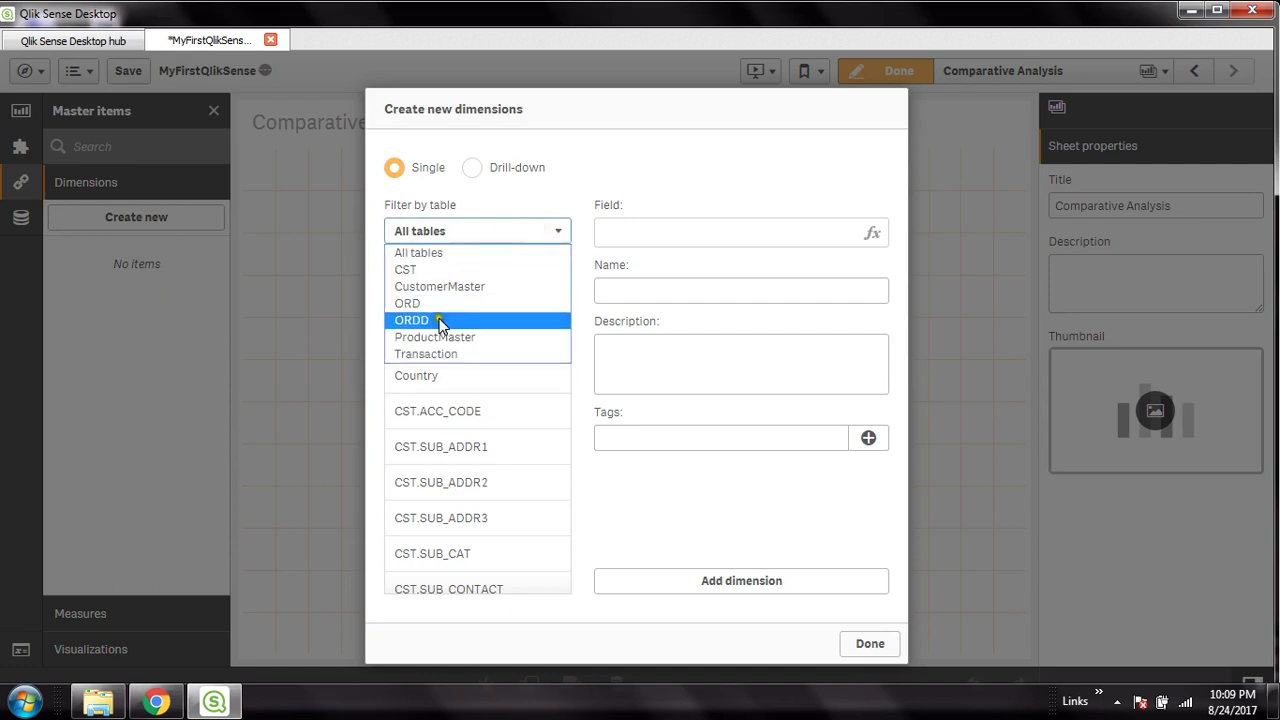
pyautogui.click(455, 353)
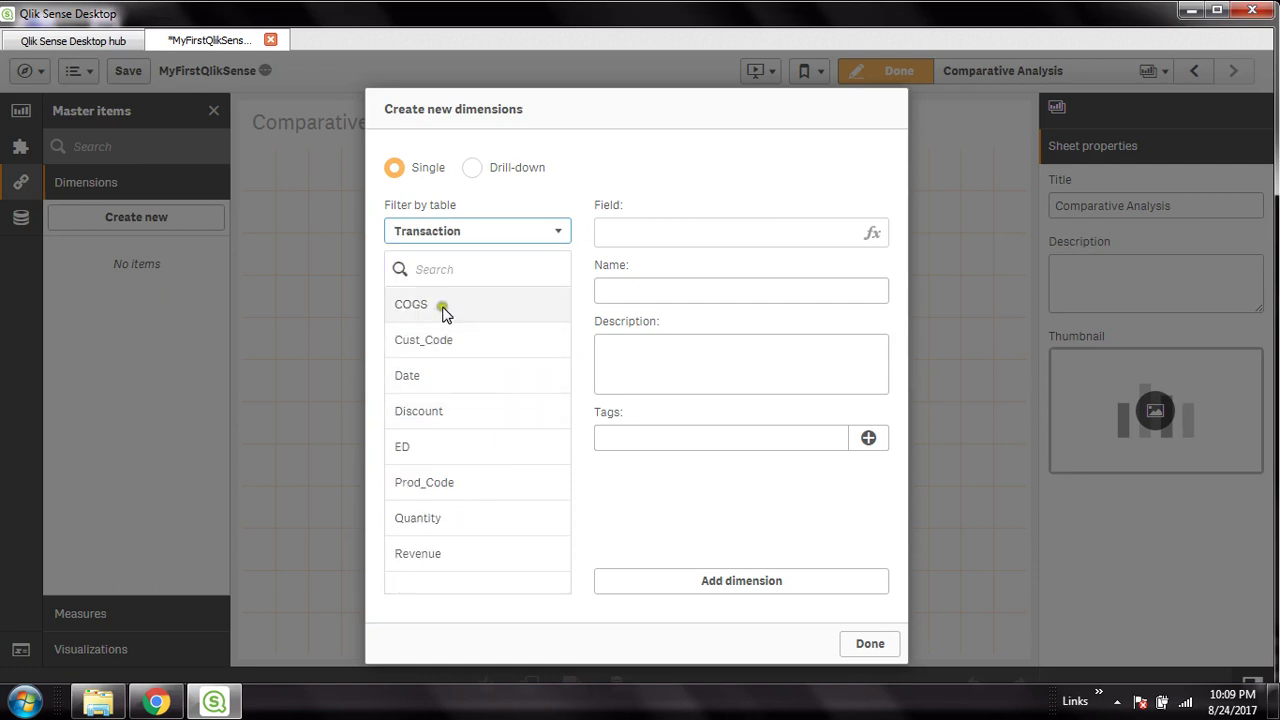
pyautogui.click(412, 376)
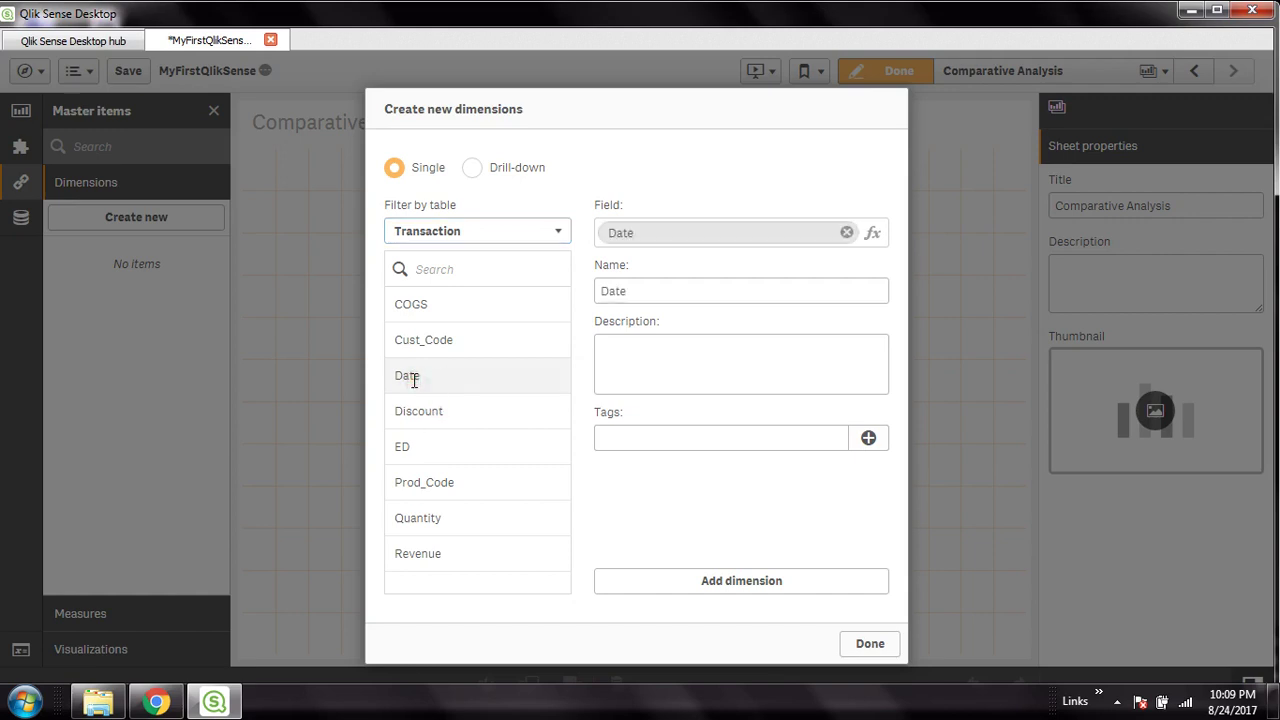
# - Change the new dimension's field expression to =Year(Date) and apply it
pyautogui.click(872, 236)
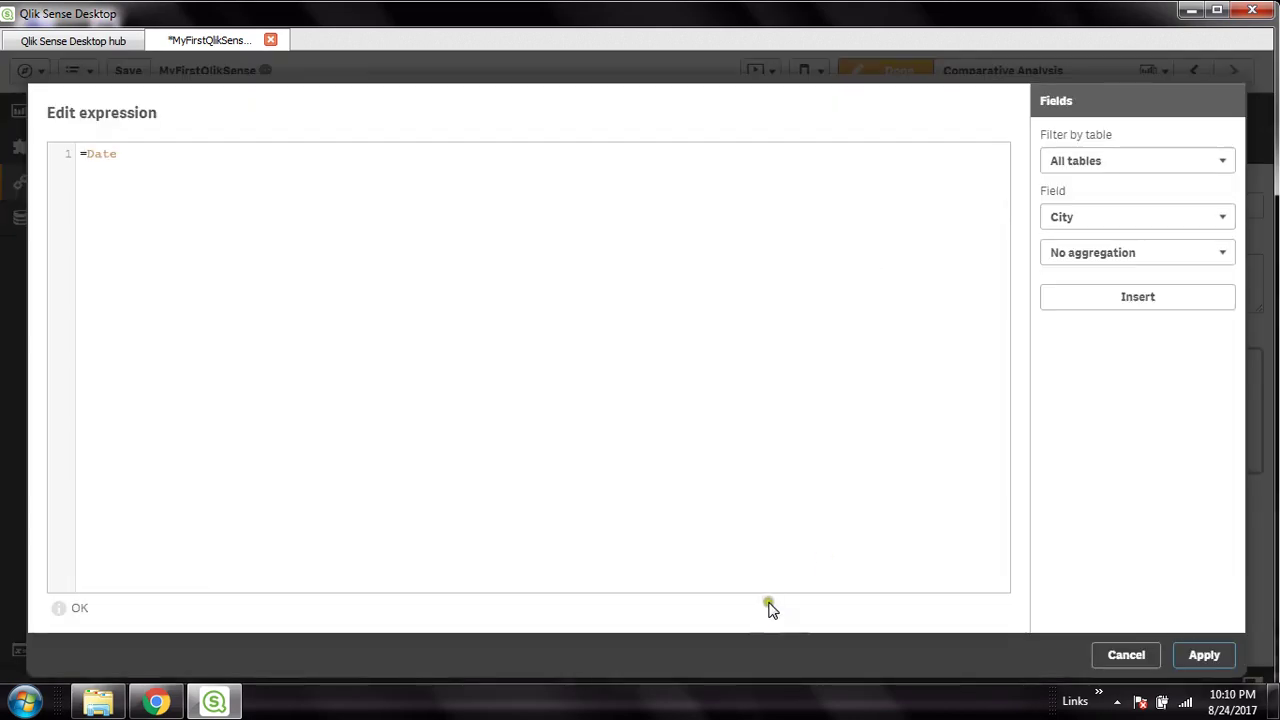
pyautogui.click(237, 157)
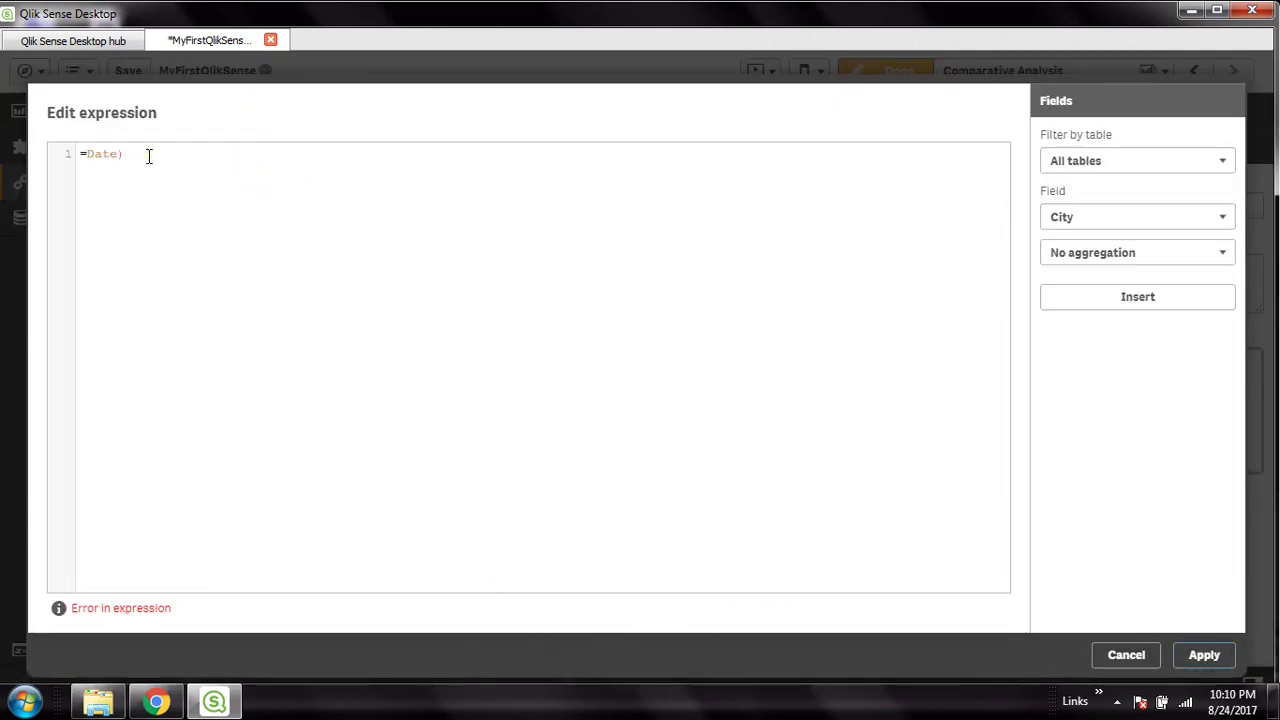
pyautogui.write('(')
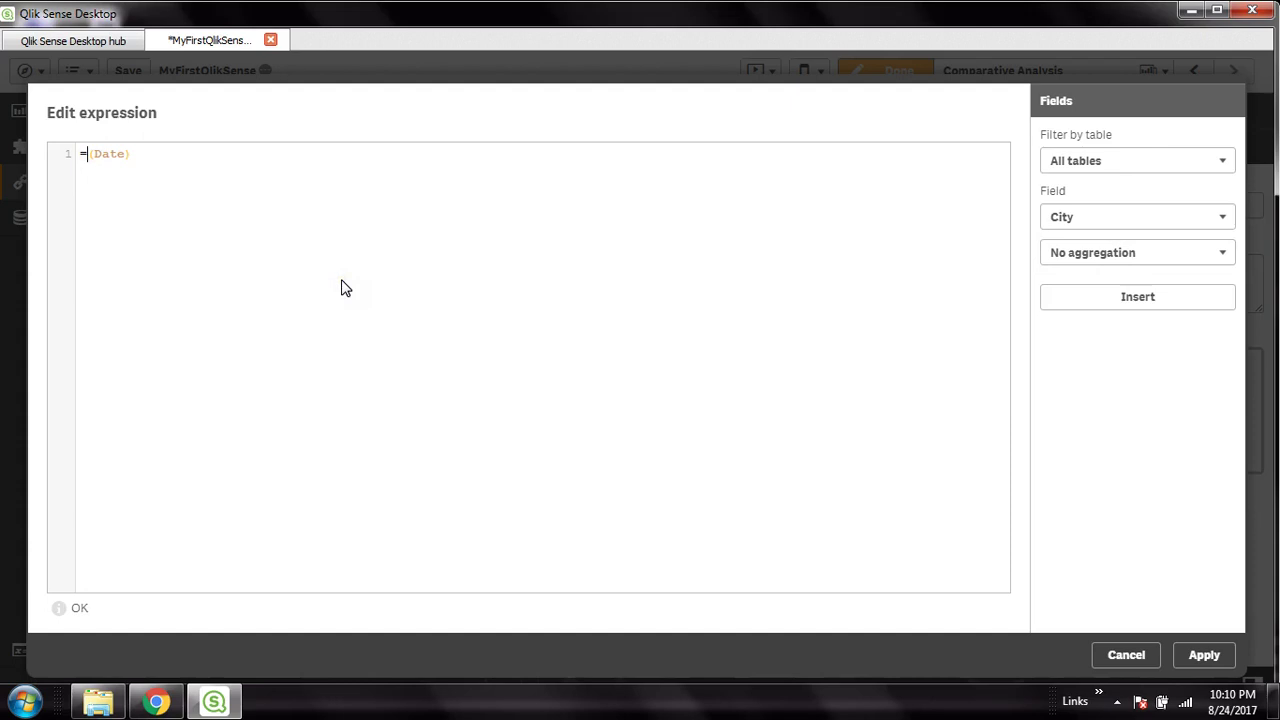
pyautogui.write('y')
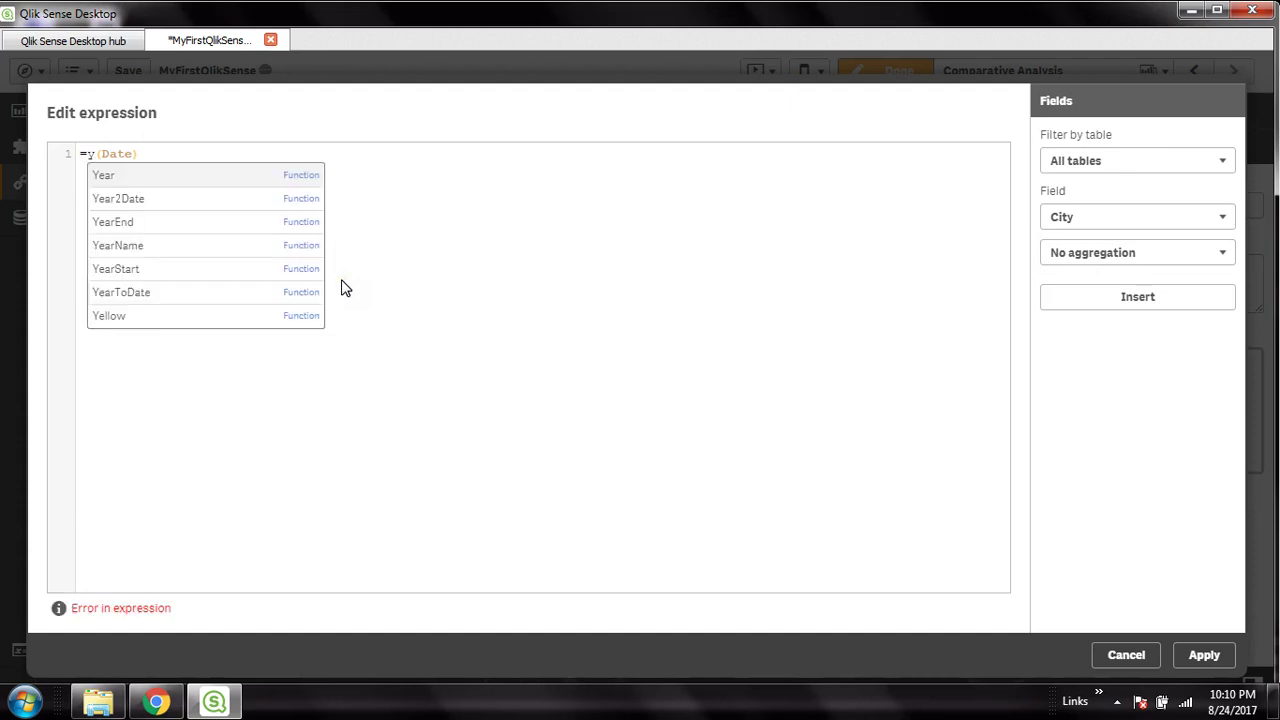
pyautogui.click(231, 183)
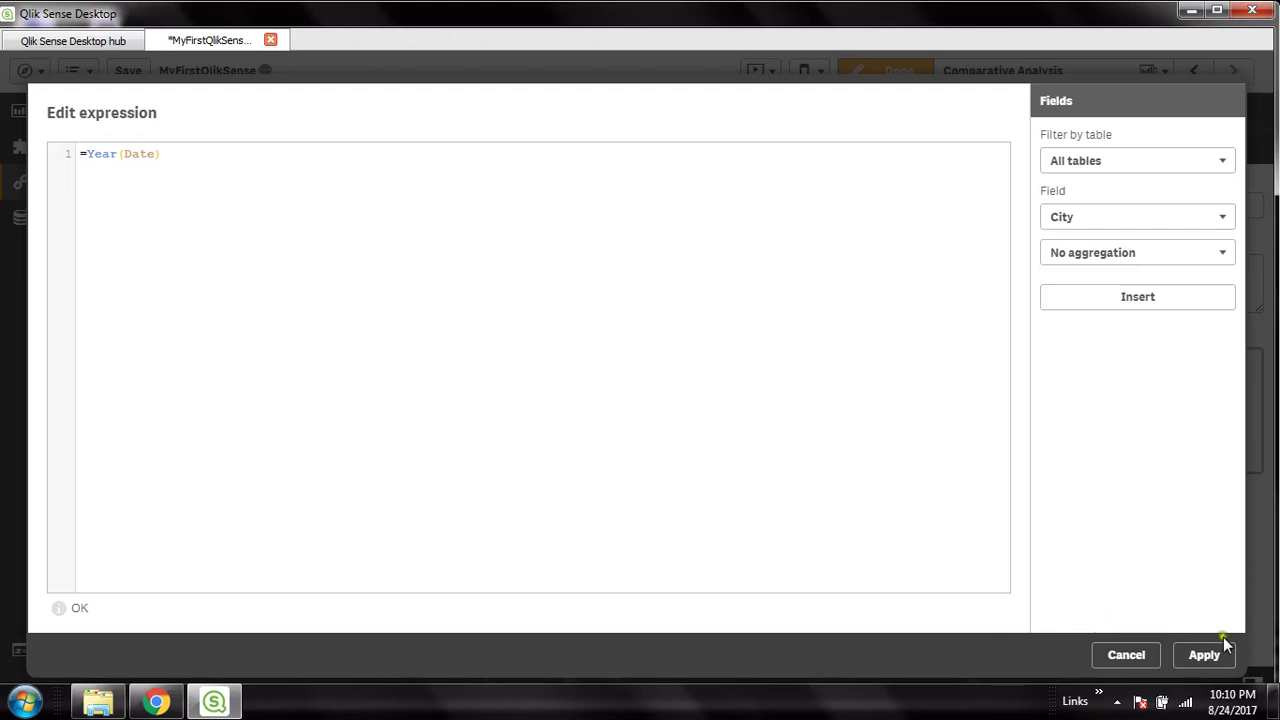
pyautogui.click(1205, 655)
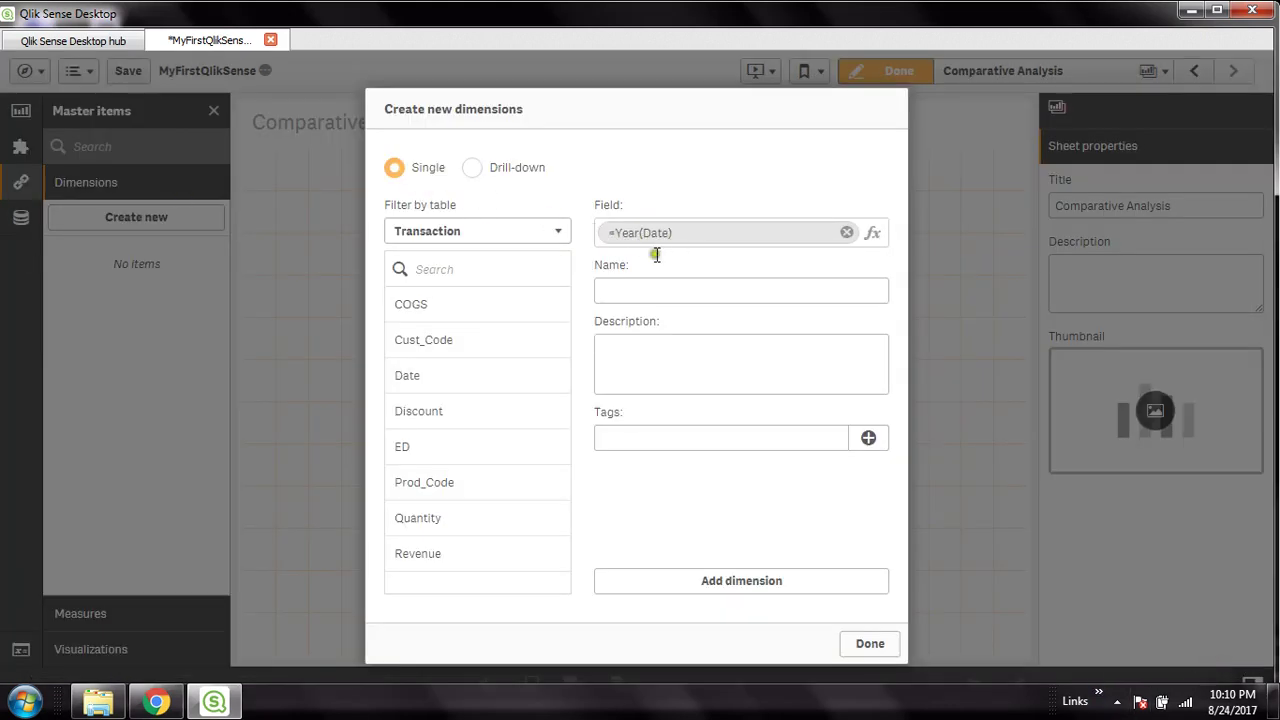
# - Name the =Year(Date) dimension Year and add it to the master items
pyautogui.click(634, 294)
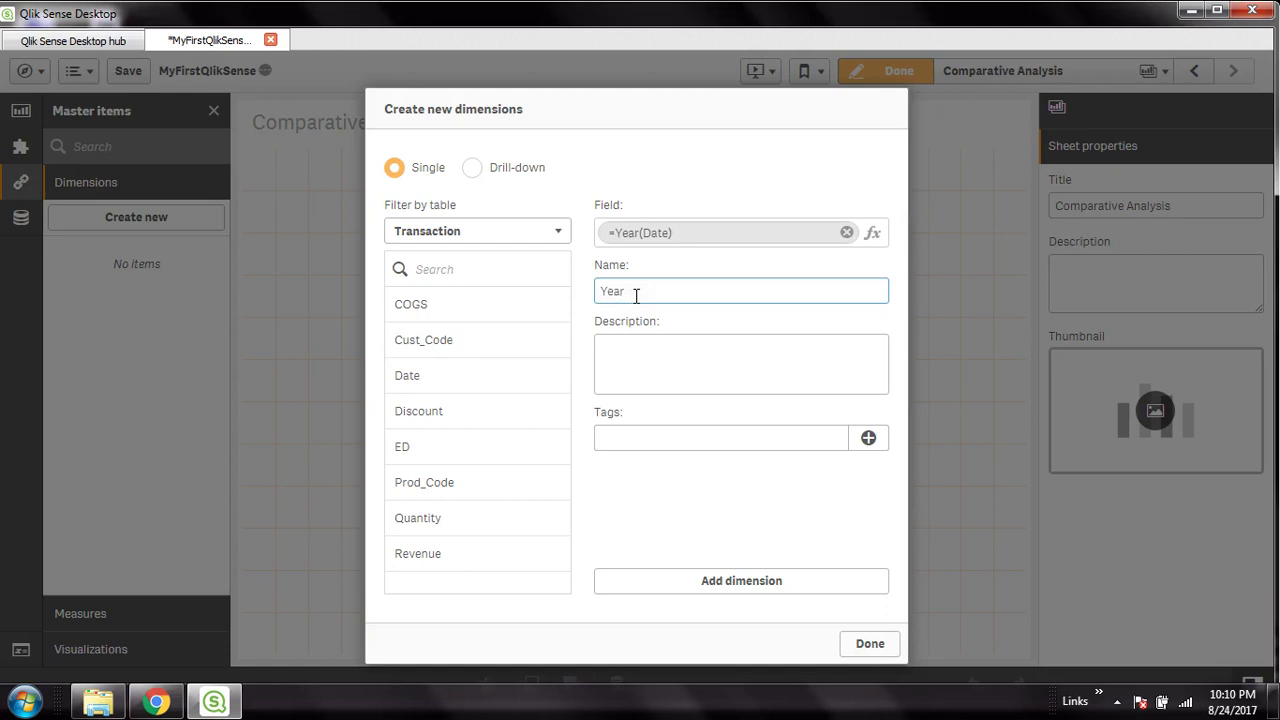
pyautogui.click(720, 374)
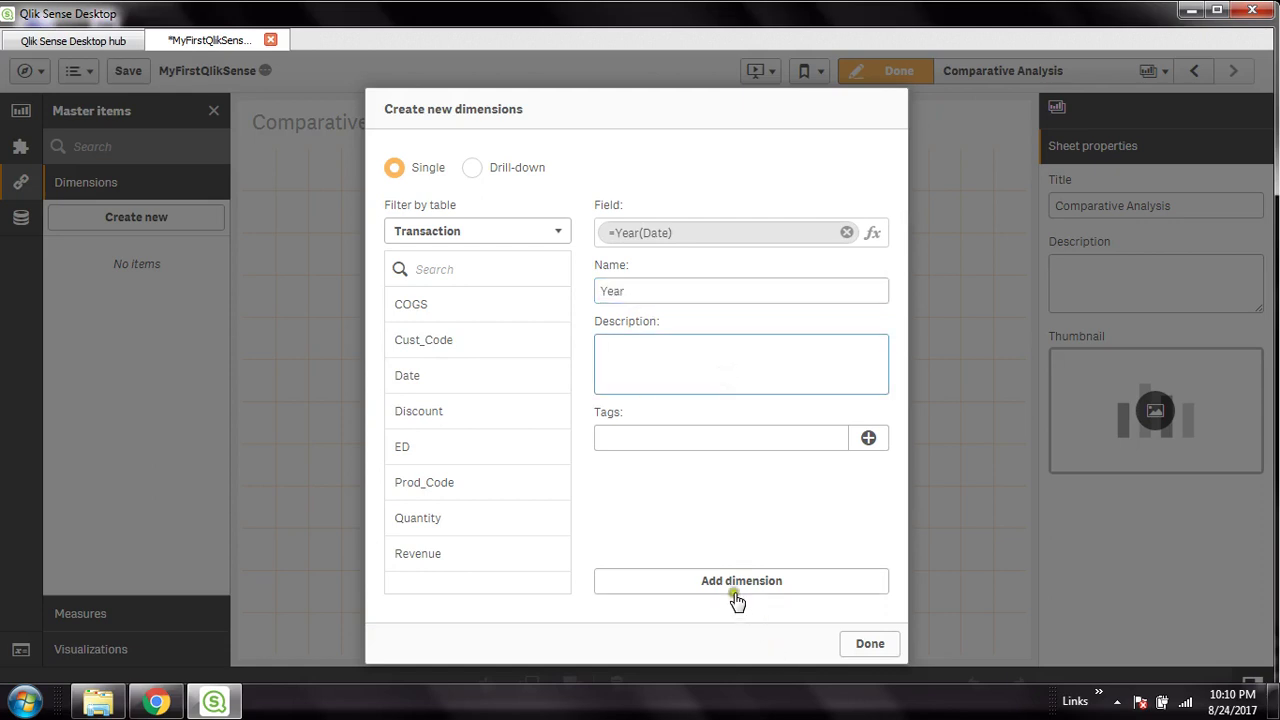
pyautogui.click(745, 528)
pyautogui.click(757, 584)
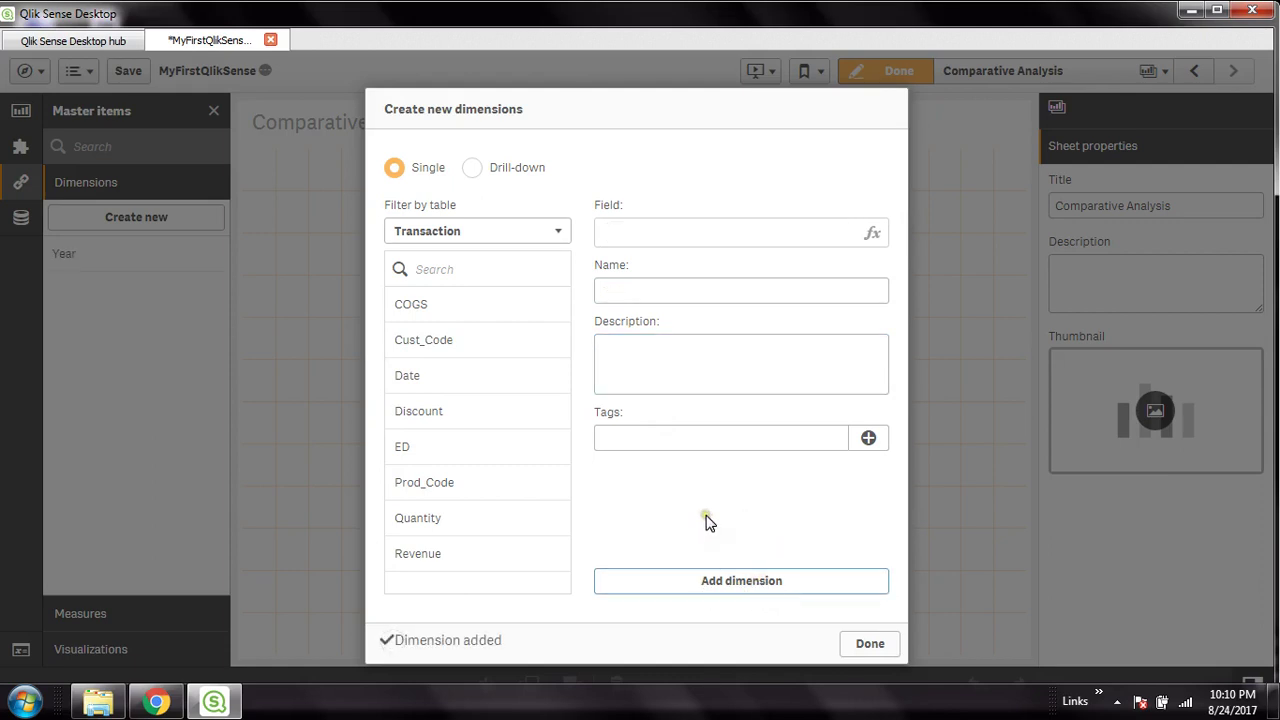
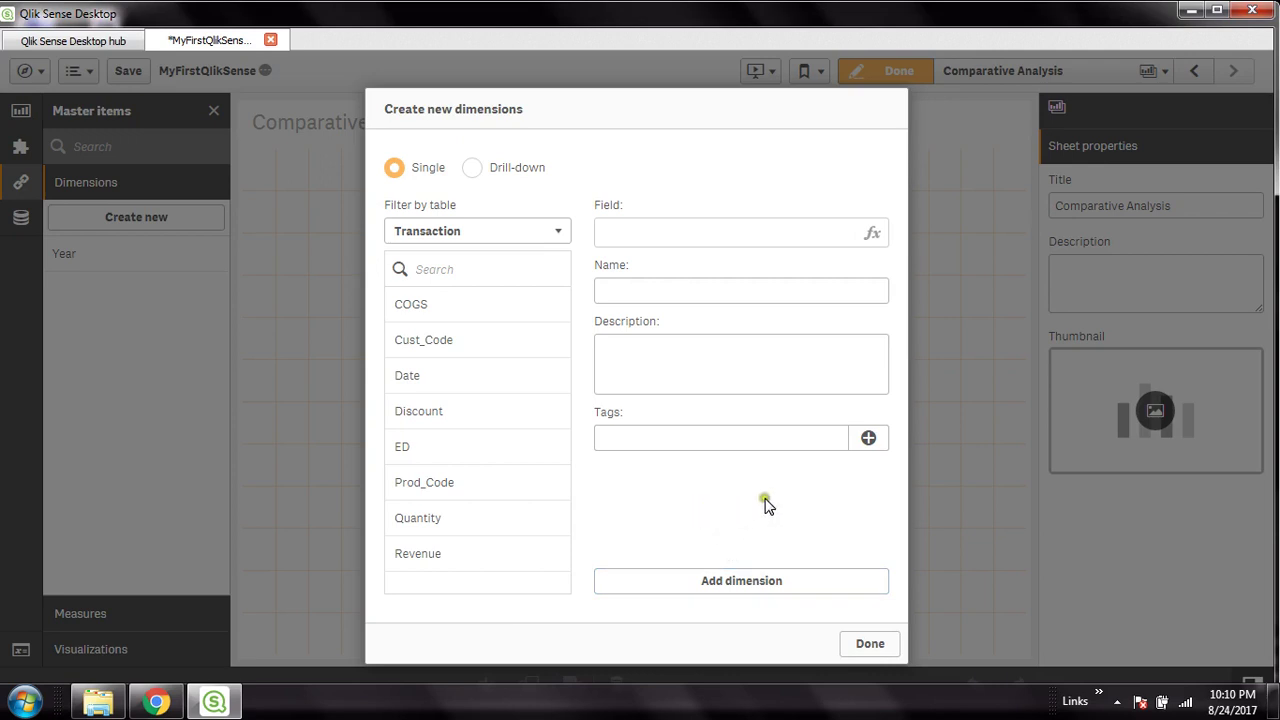
# - Search the Transaction fields for "dat" and choose Date as the field of the next dimension
pyautogui.click(469, 268)
pyautogui.write('dat')
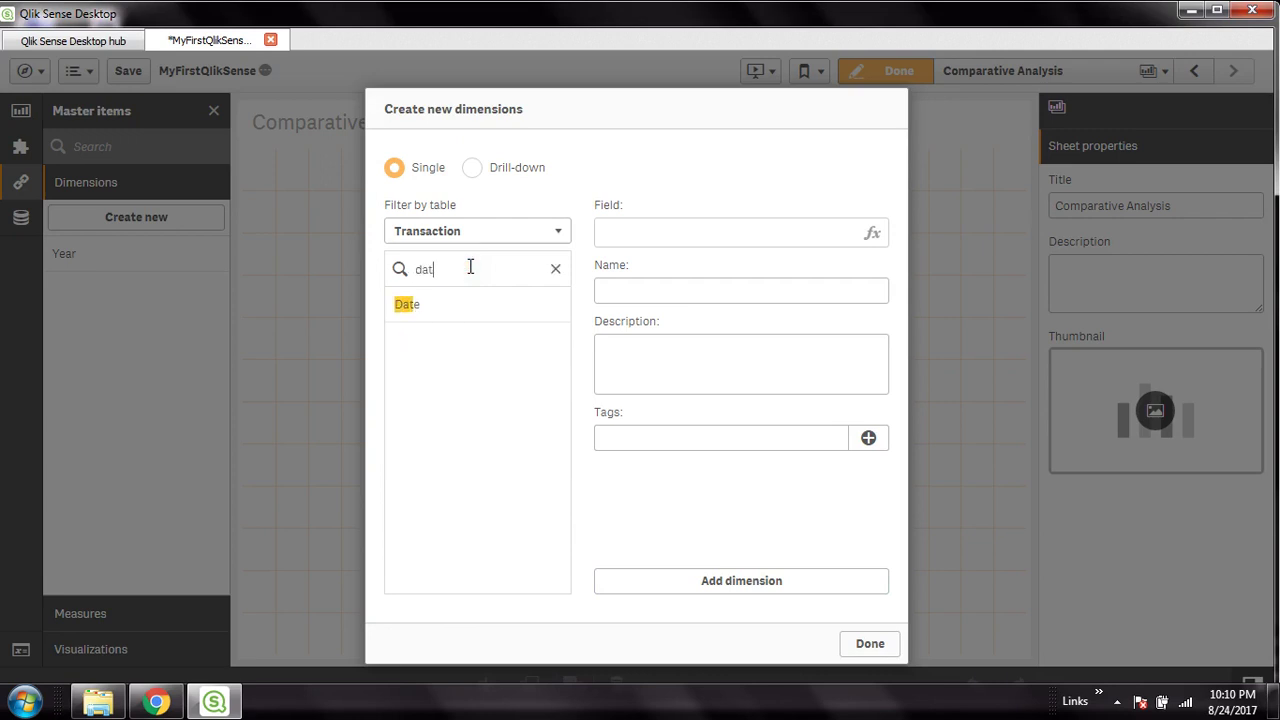
pyautogui.click(452, 314)
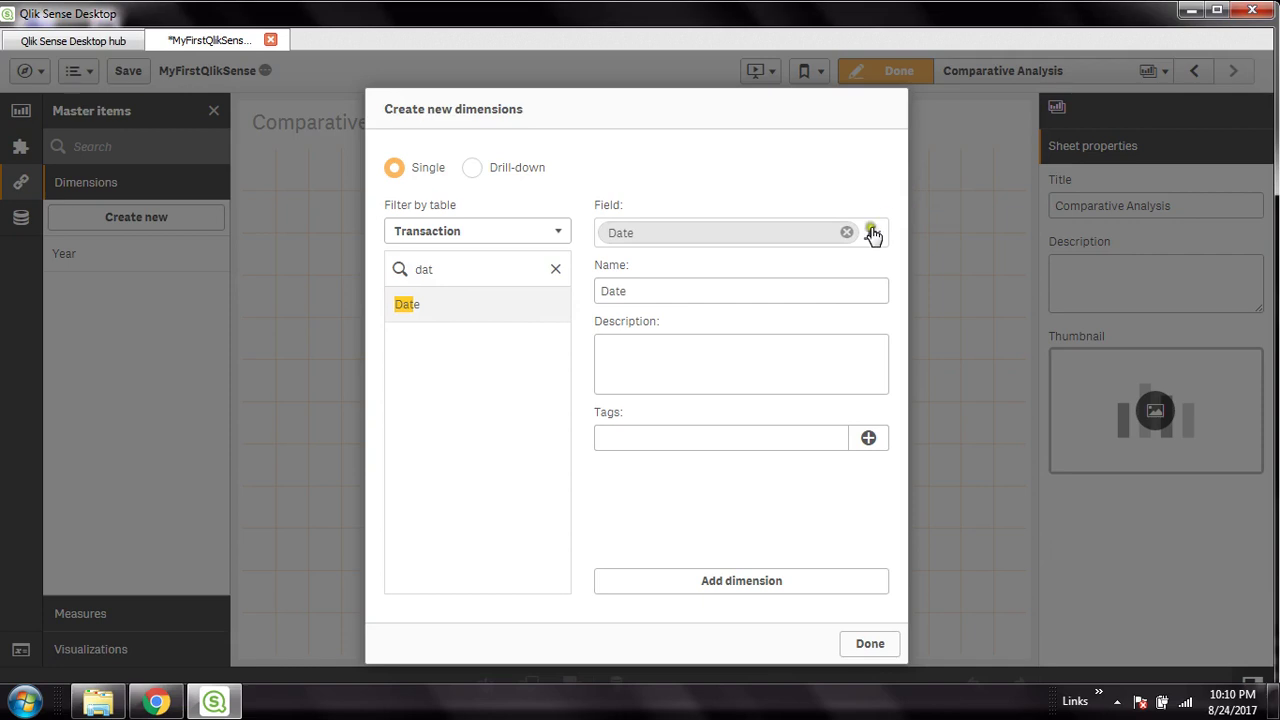
# - Set the dimension's expression to =QuarterName(Date) and add it to the master items as Quarter
pyautogui.click(872, 233)
pyautogui.click(120, 152)
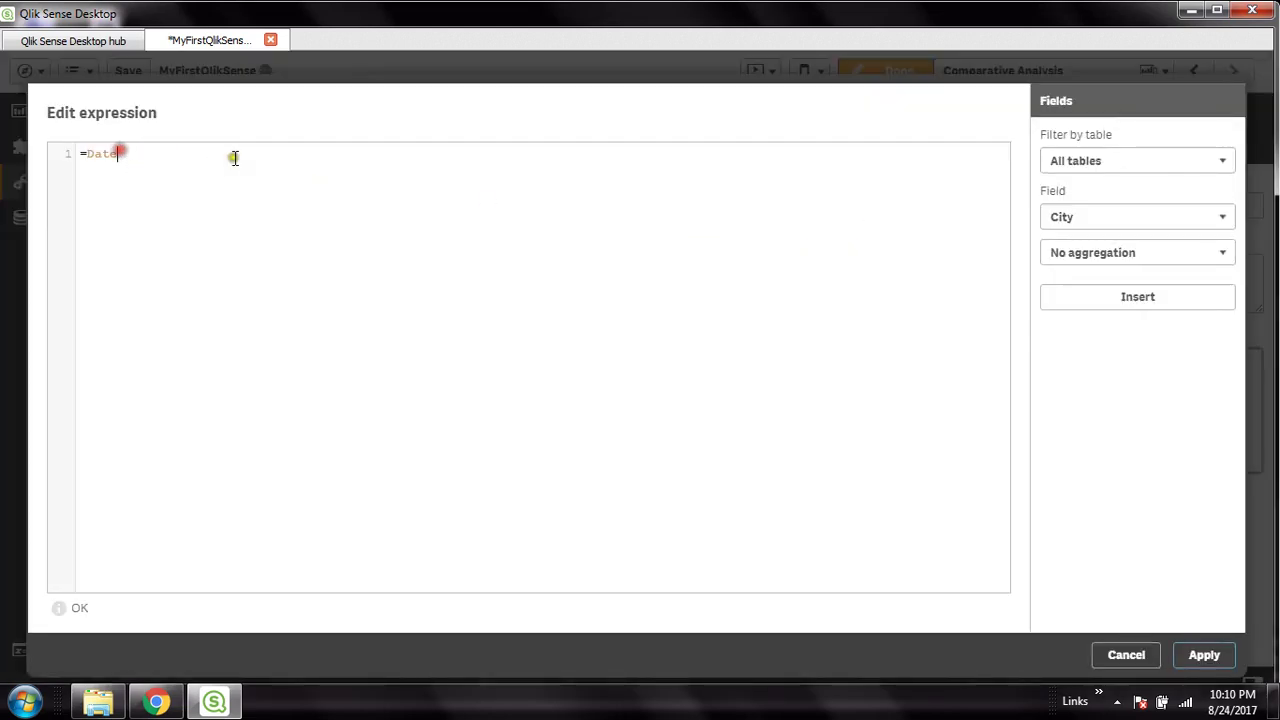
pyautogui.write(')')
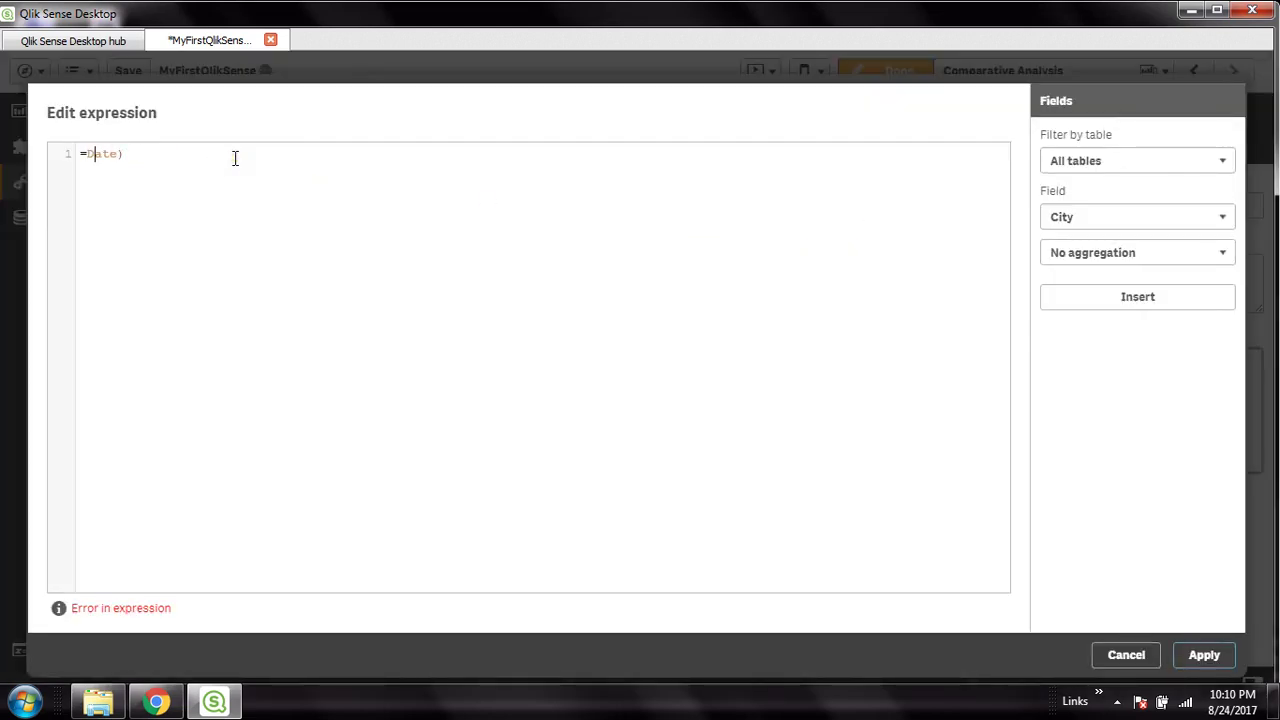
pyautogui.write('(')
pyautogui.write('qu')
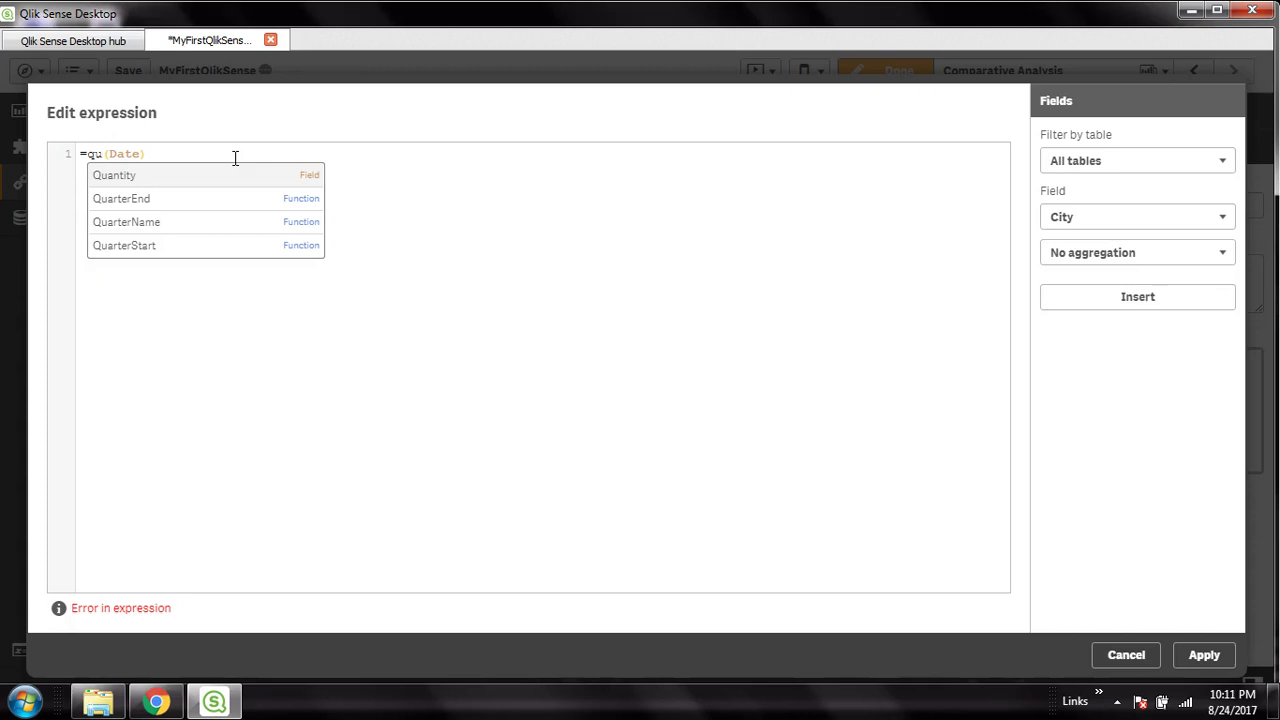
pyautogui.press('Down')
pyautogui.press('Down')
pyautogui.press('Return')
pyautogui.click(428, 195)
pyautogui.click(1205, 658)
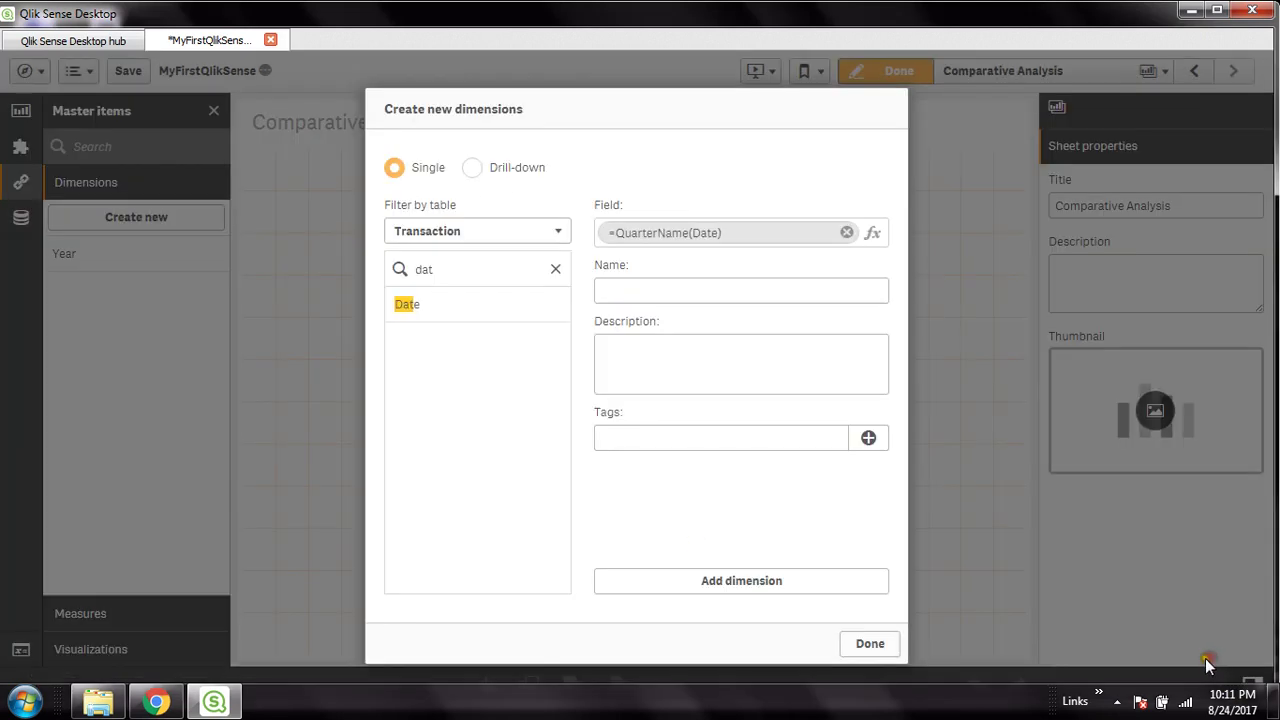
pyautogui.click(770, 289)
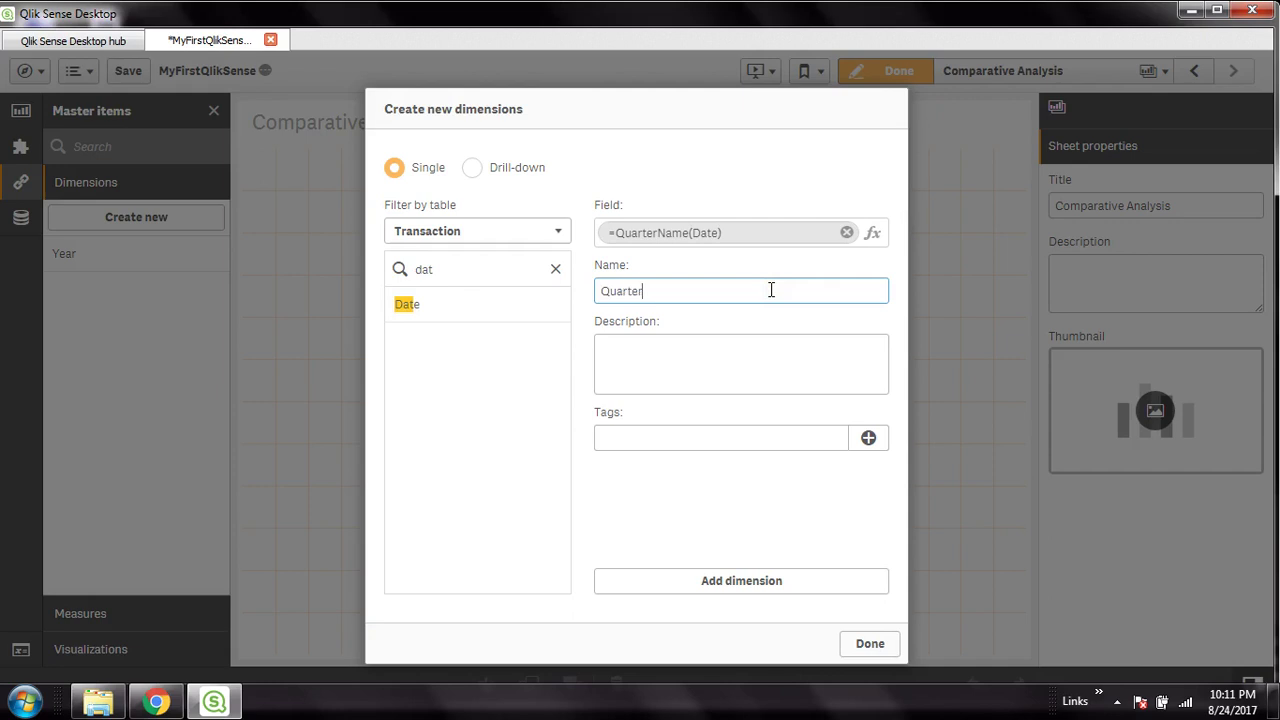
pyautogui.click(758, 583)
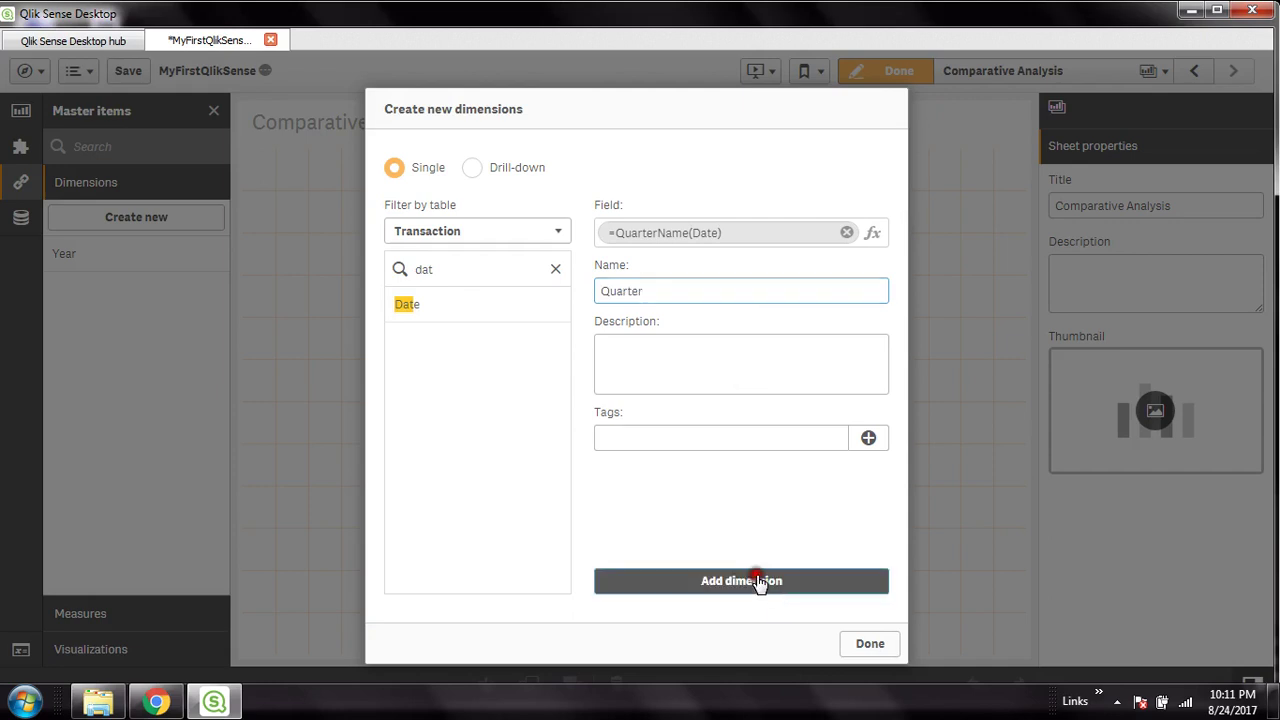
# - Clear the field search and choose the Date field for another dimension
pyautogui.doubleClick(436, 270)
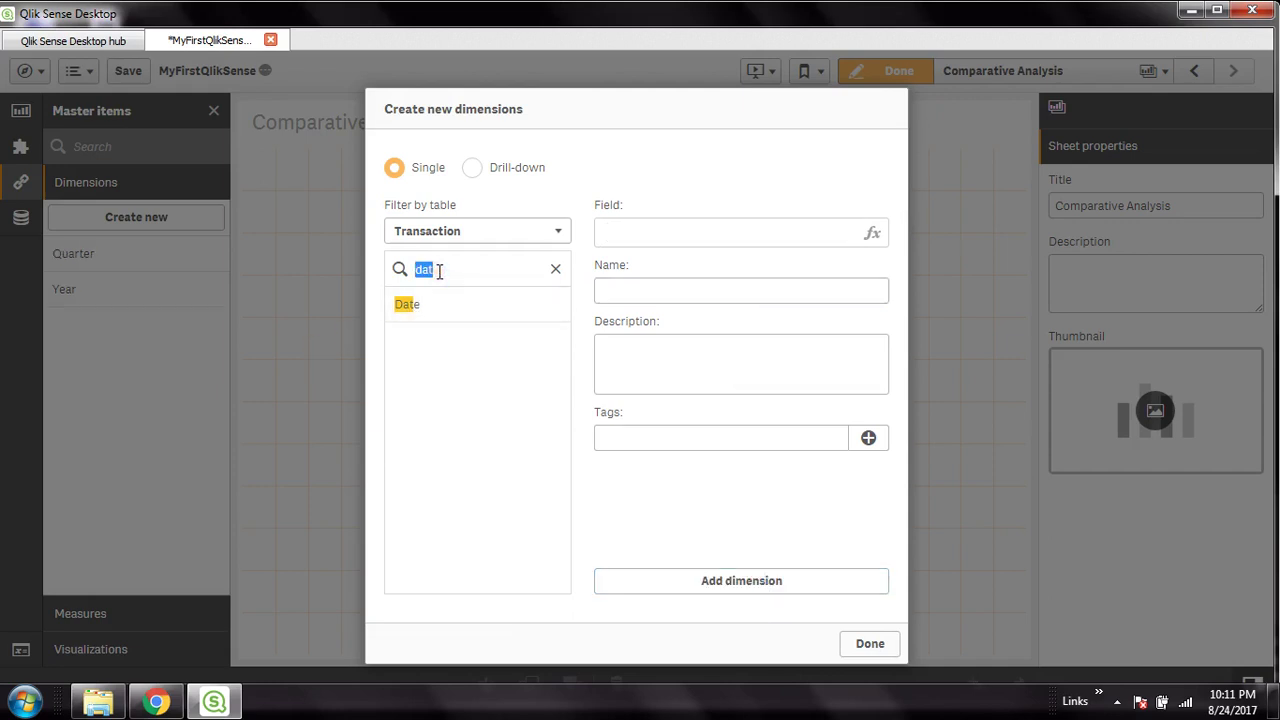
pyautogui.write('Month')
pyautogui.click(556, 269)
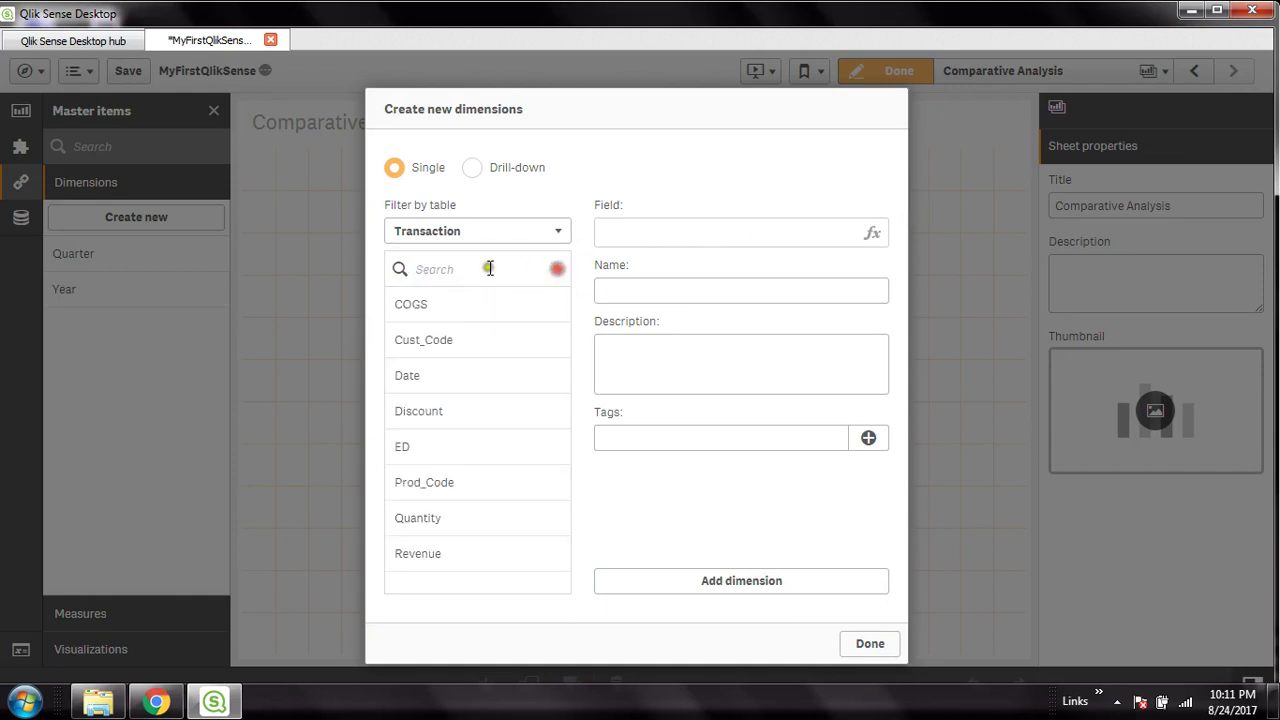
pyautogui.click(427, 375)
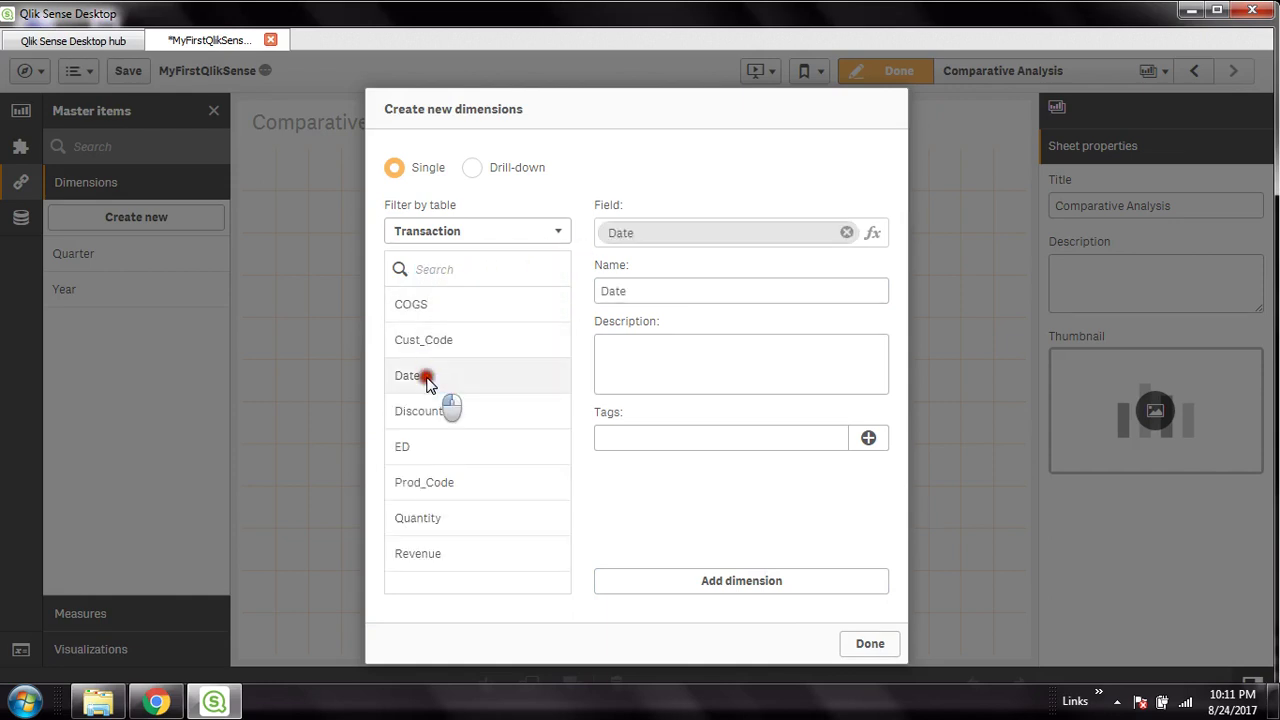
# - Set the dimension's expression to =Month(Date) and add it to the master items as Month
pyautogui.click(875, 235)
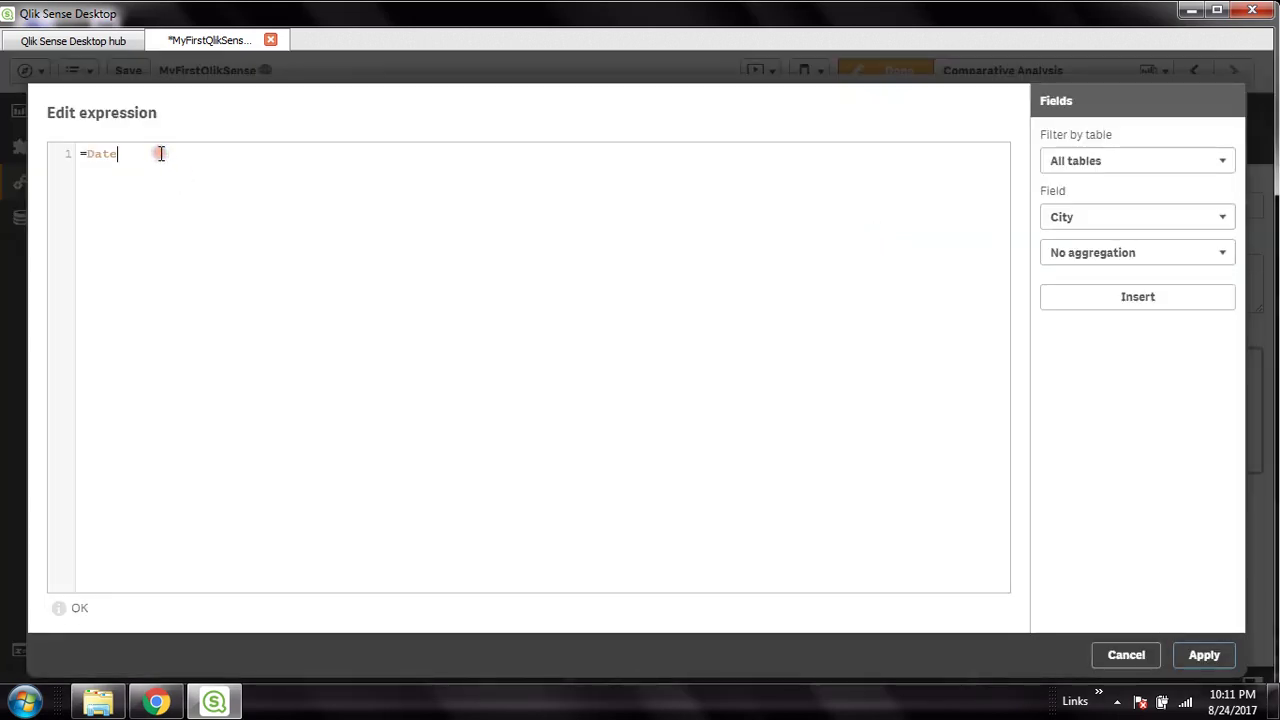
pyautogui.press('Left')
pyautogui.press('Left')
pyautogui.write('(')
pyautogui.write('month')
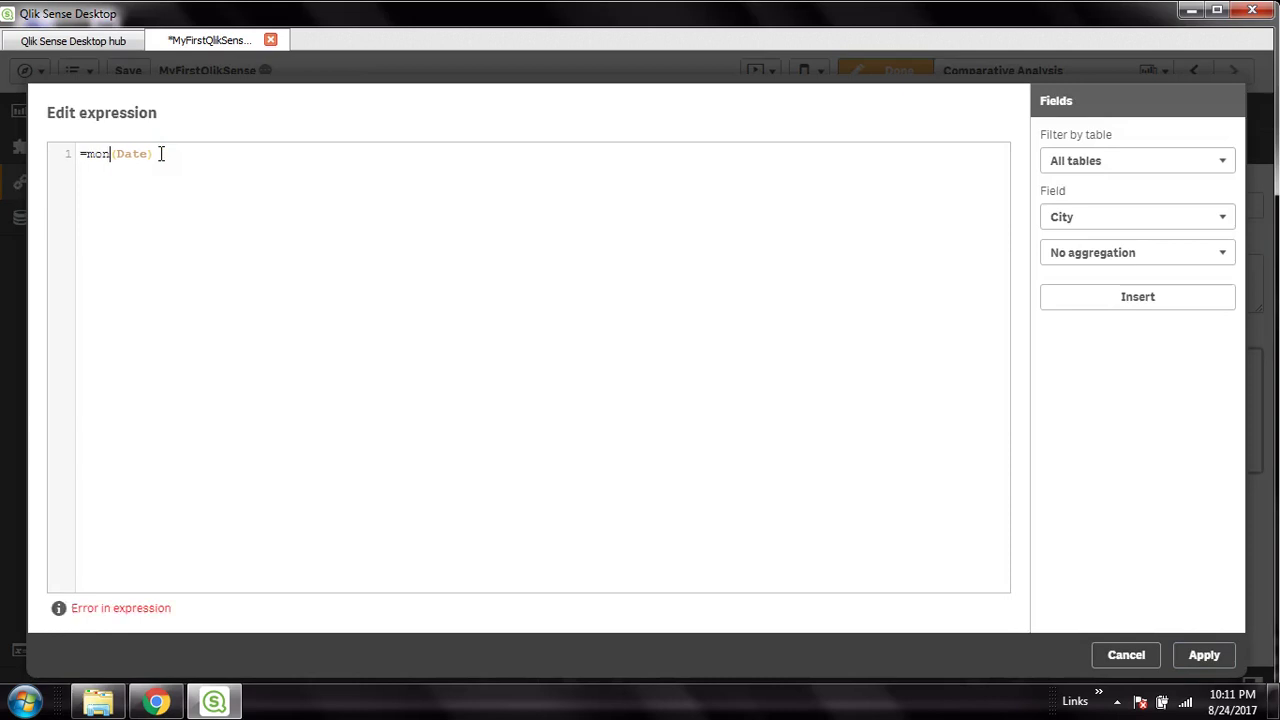
pyautogui.press('Return')
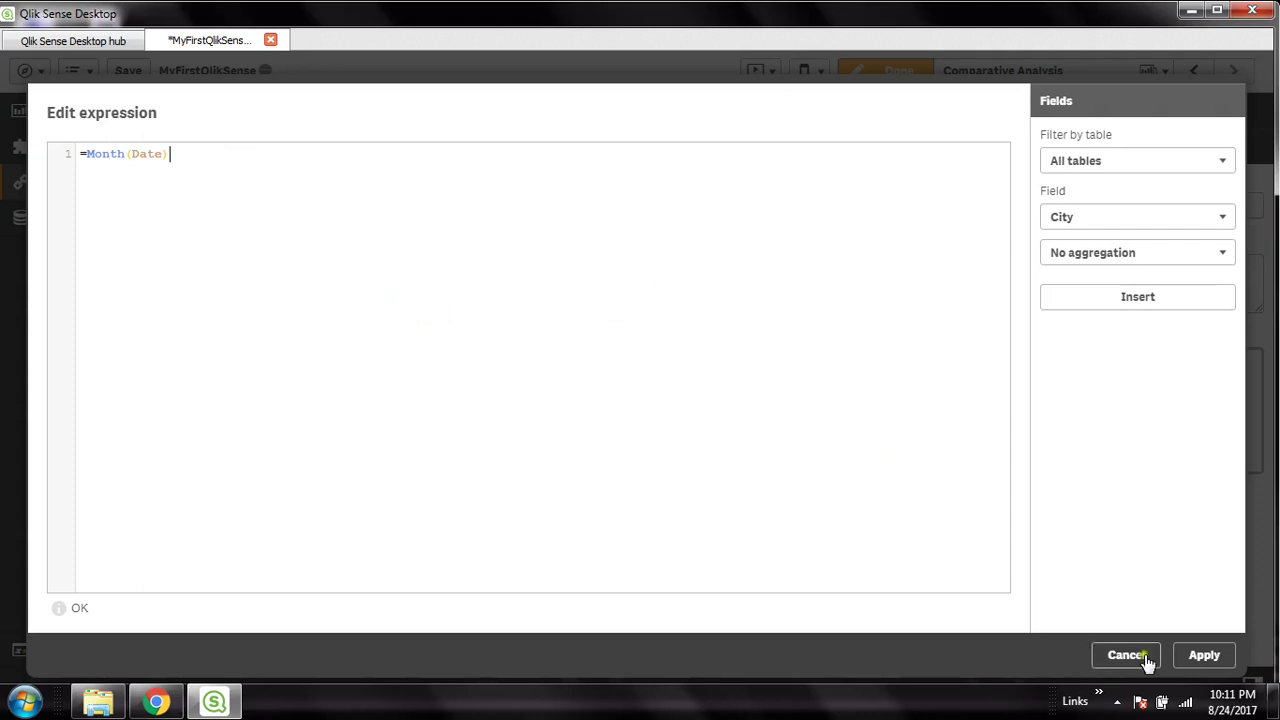
pyautogui.click(1204, 660)
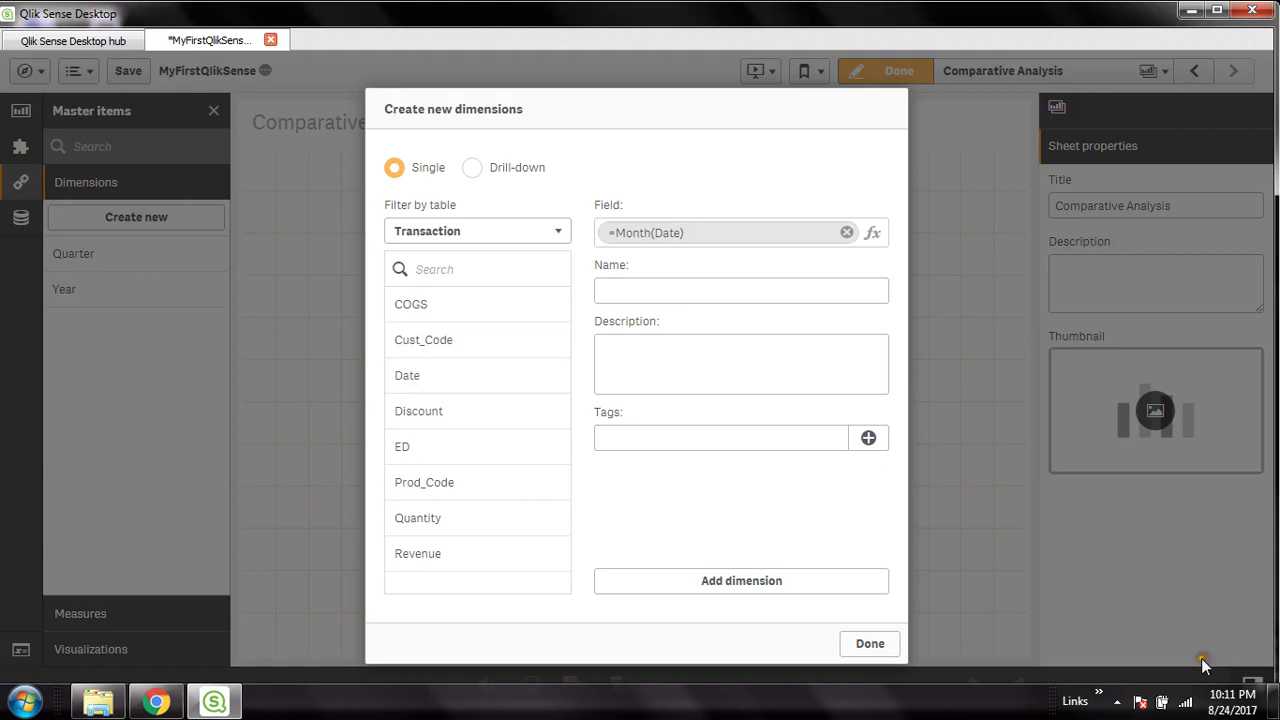
pyautogui.click(694, 290)
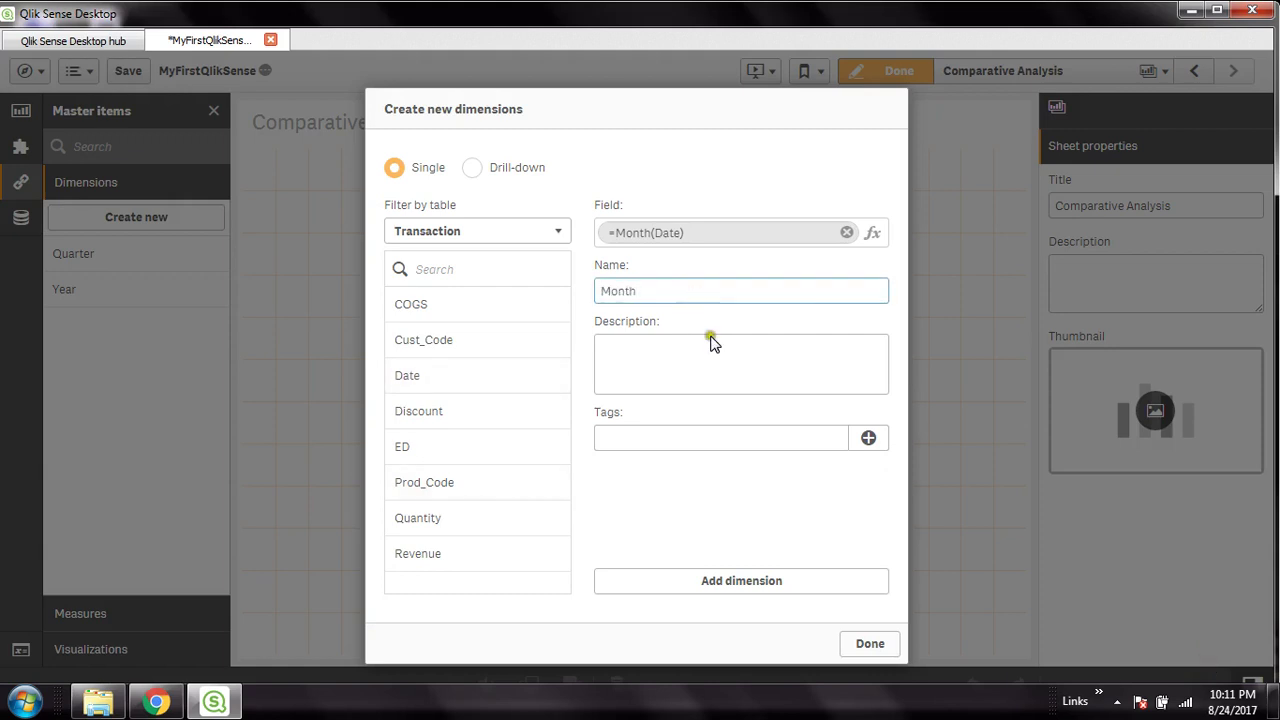
pyautogui.click(750, 584)
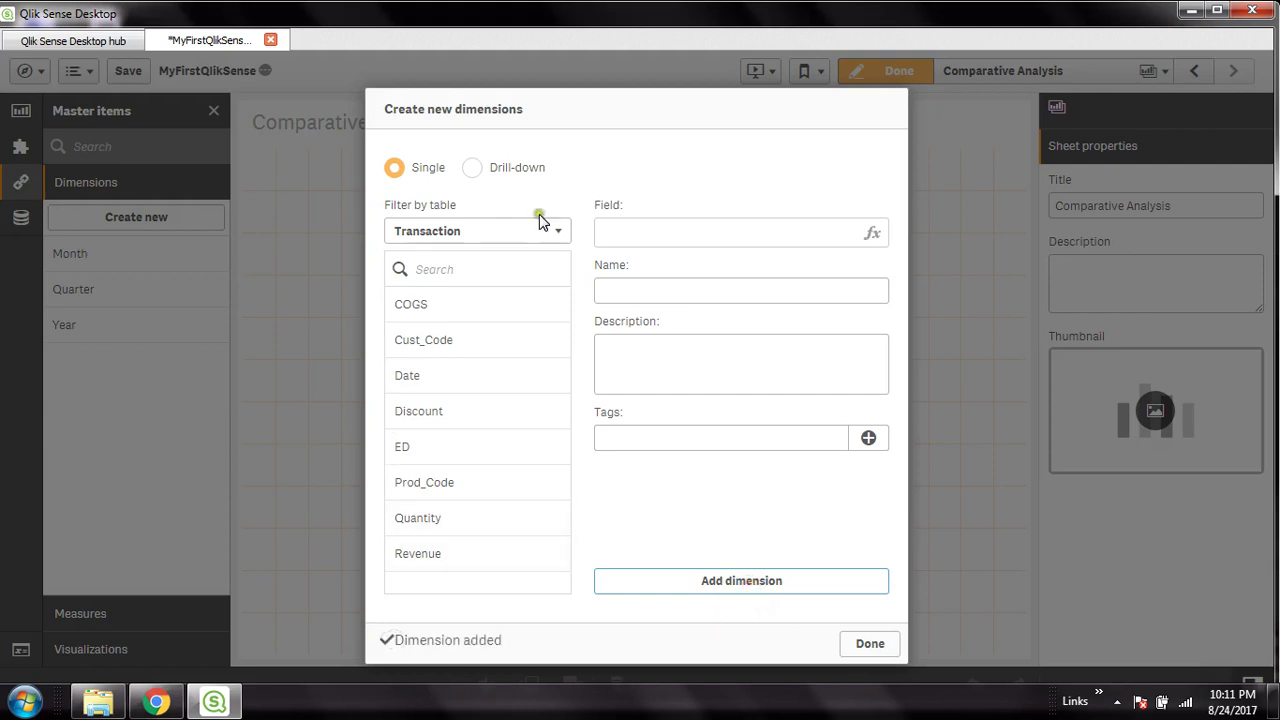
# - Create a dimension from the Date field with the expression =WeekDay(Date) and add it to the master items as Weekdays
pyautogui.click(431, 372)
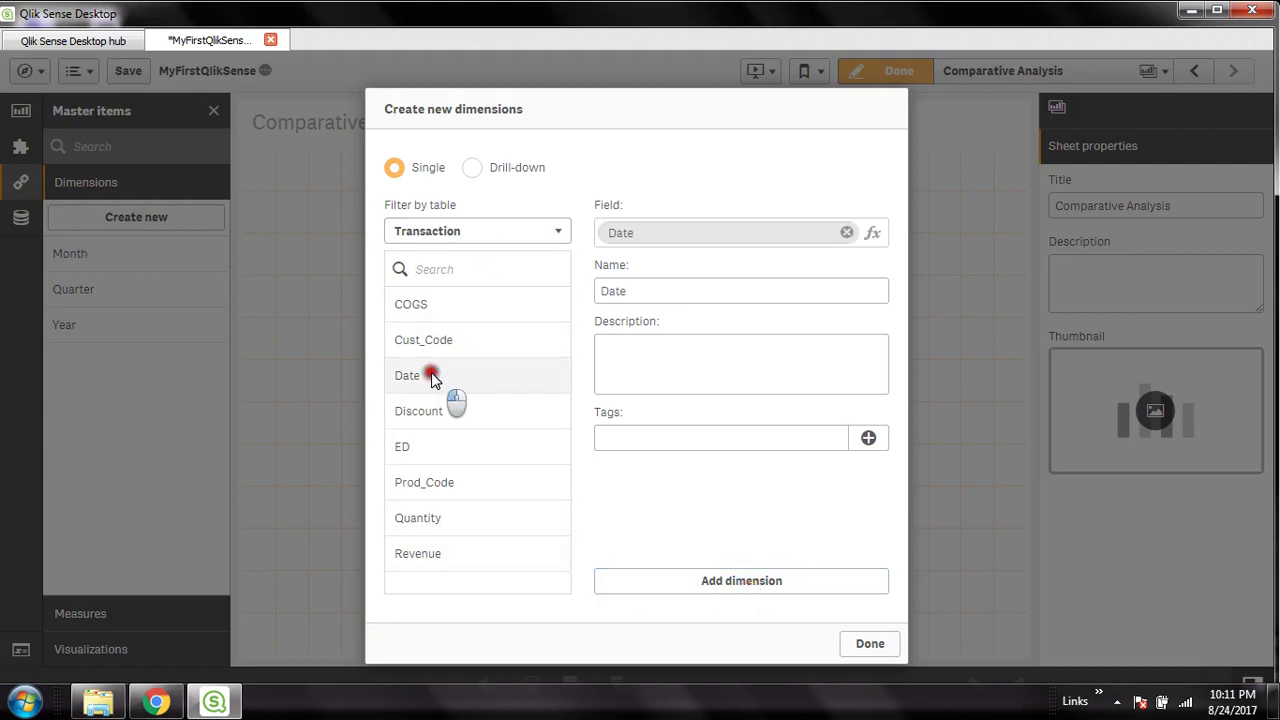
pyautogui.click(872, 233)
pyautogui.click(209, 158)
pyautogui.write(')')
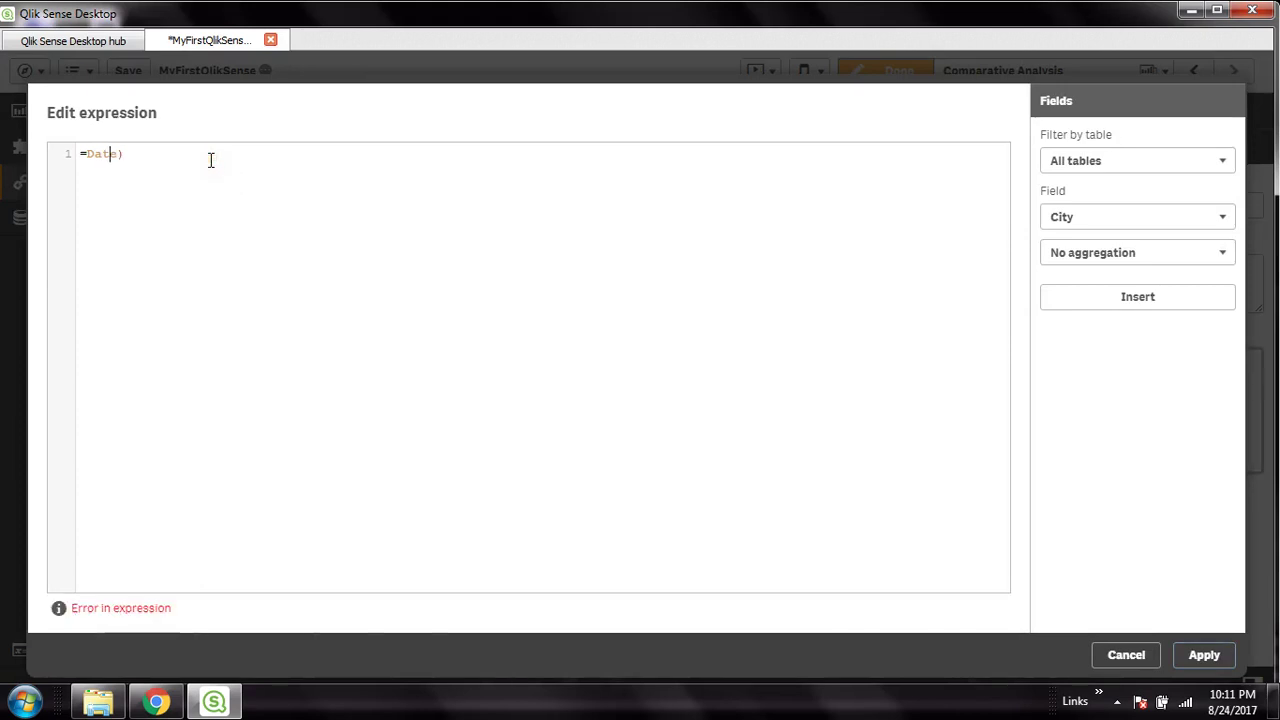
pyautogui.write('(week(')
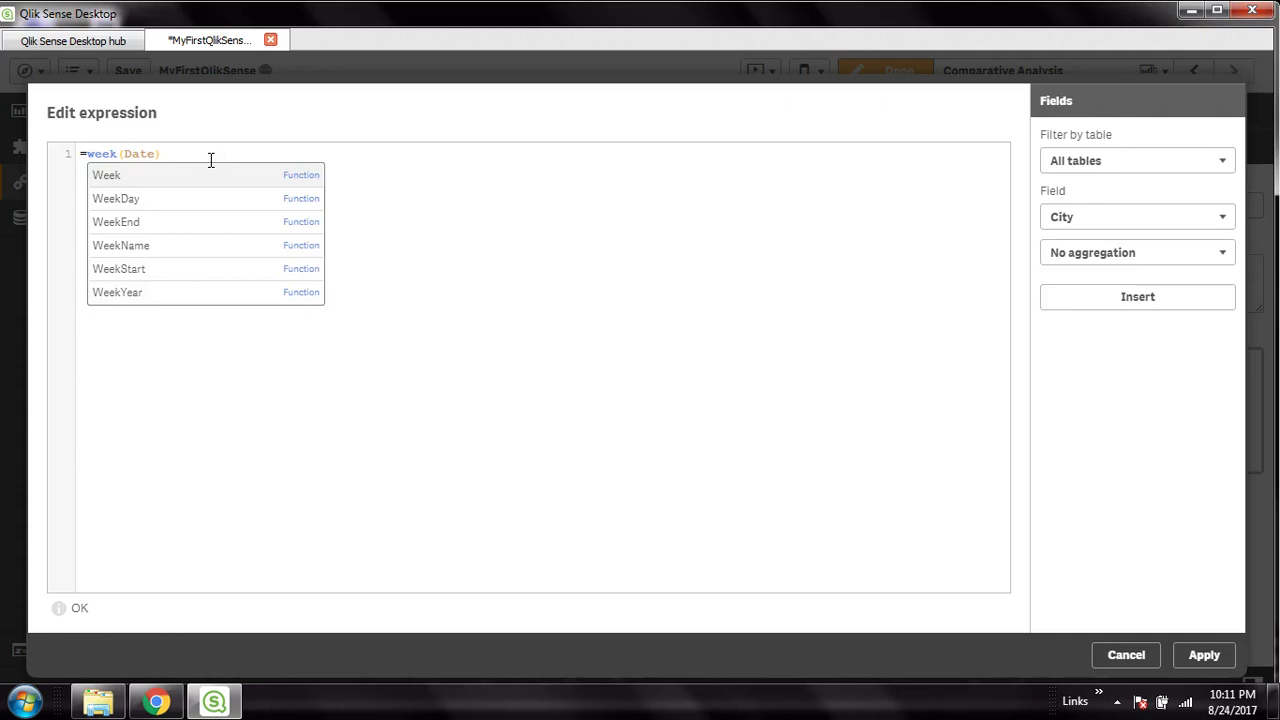
pyautogui.click(133, 200)
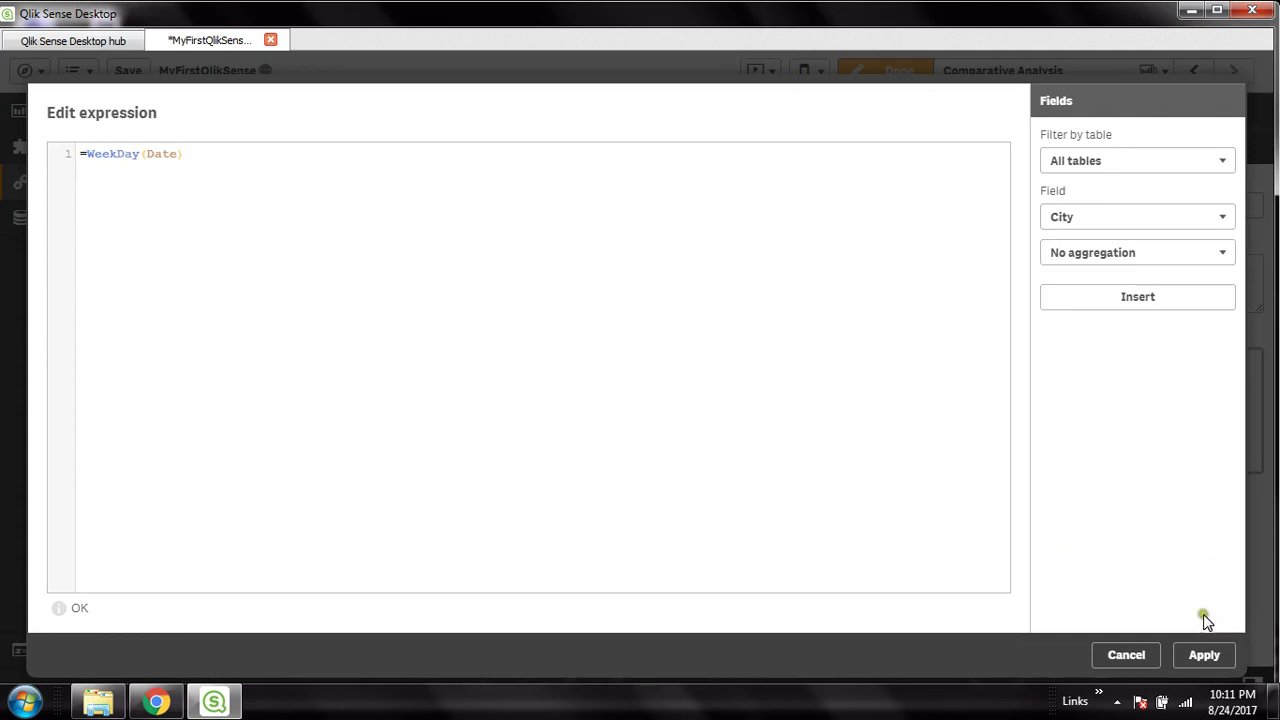
pyautogui.click(1205, 654)
pyautogui.click(653, 288)
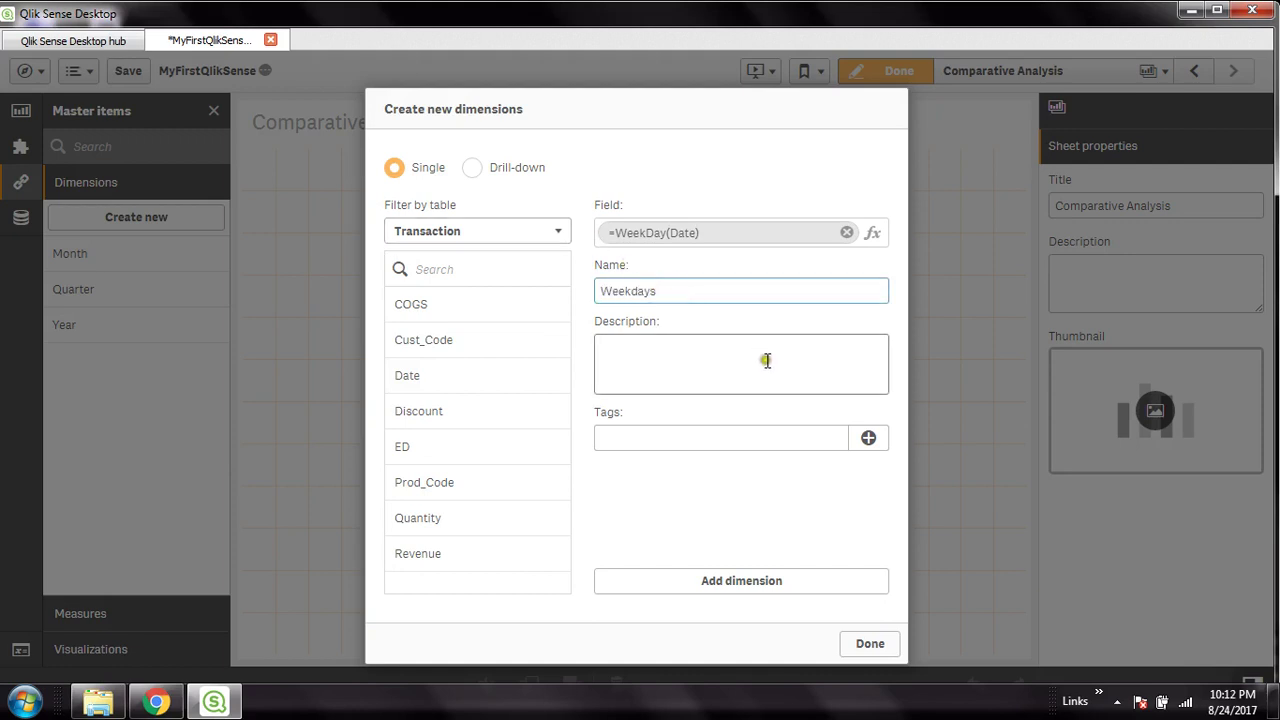
pyautogui.click(769, 583)
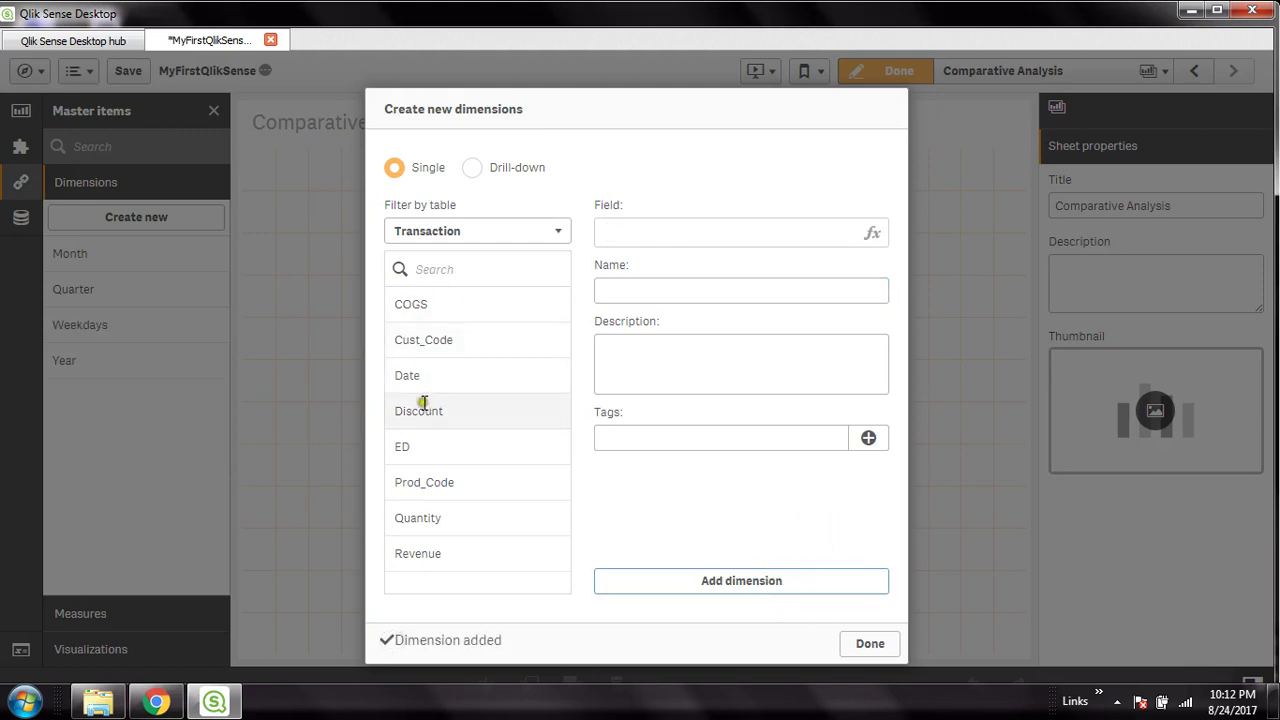
# - Choose the Date field for another dimension and set its expression to =day(Date)
pyautogui.moveTo(404, 381)
pyautogui.mouseDown()
pyautogui.moveTo(646, 434)
pyautogui.moveTo(700, 394)
pyautogui.moveTo(411, 375)
pyautogui.mouseUp()
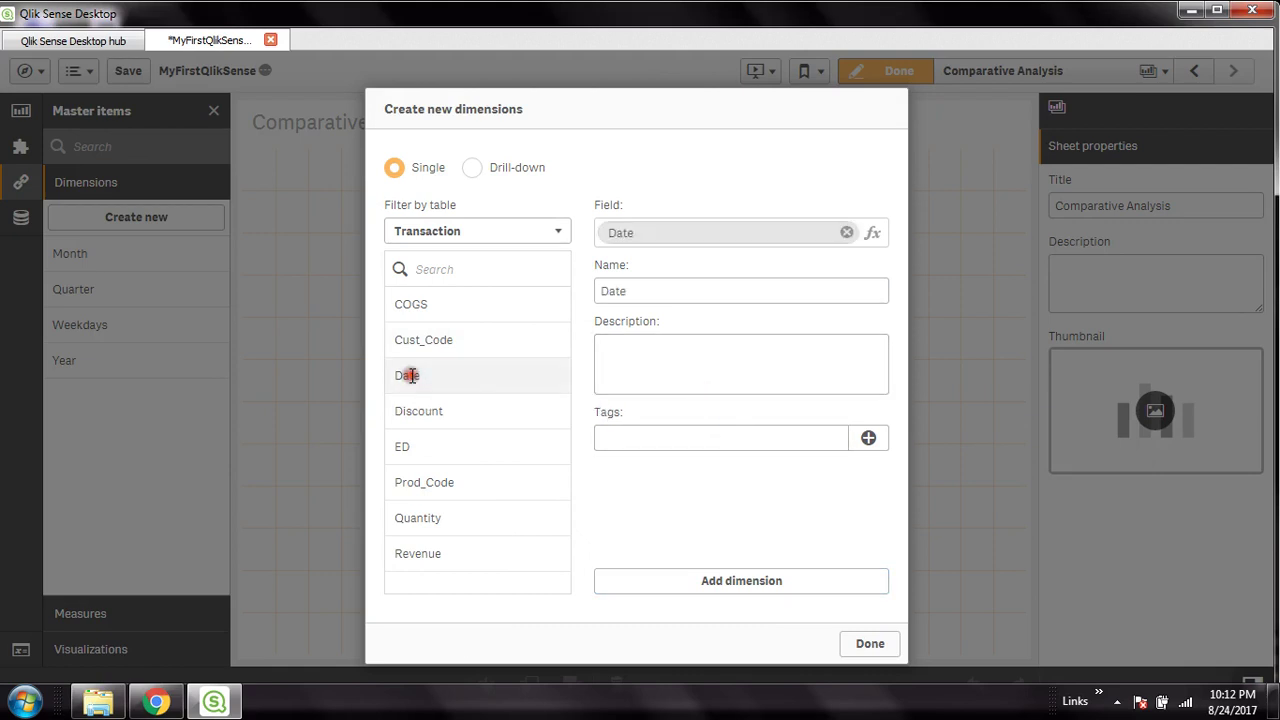
pyautogui.click(872, 233)
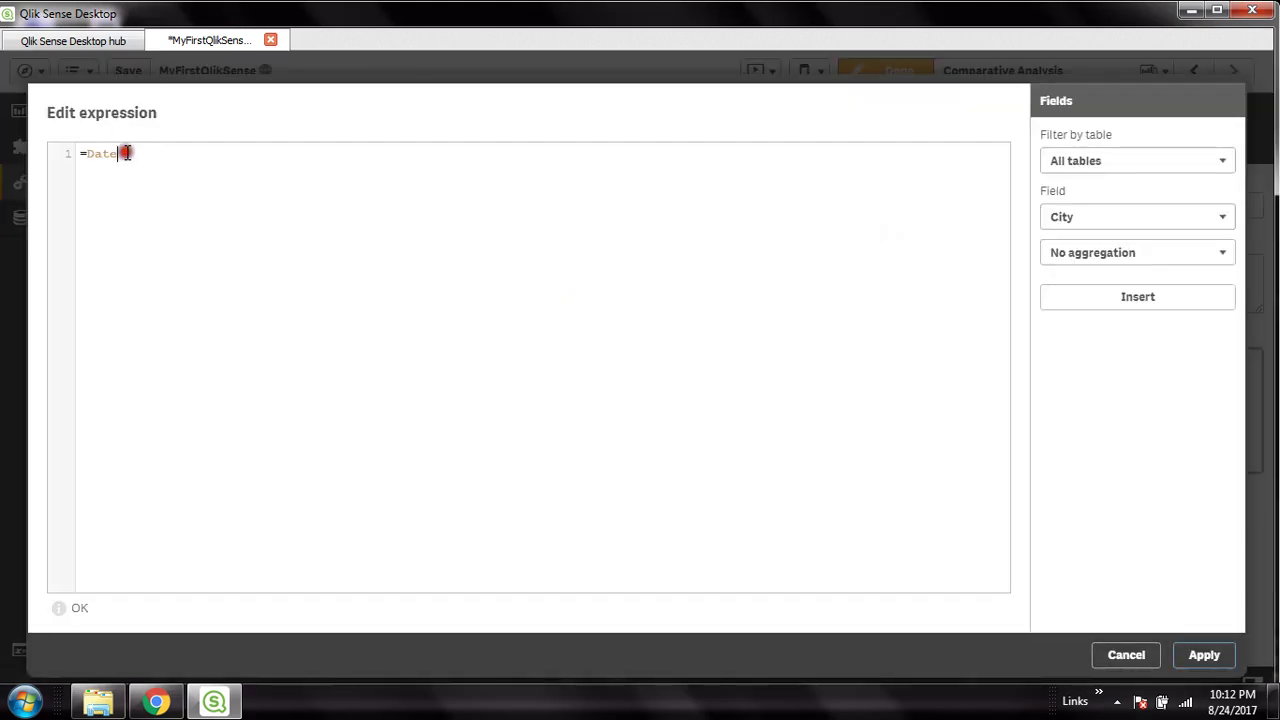
pyautogui.write('(')
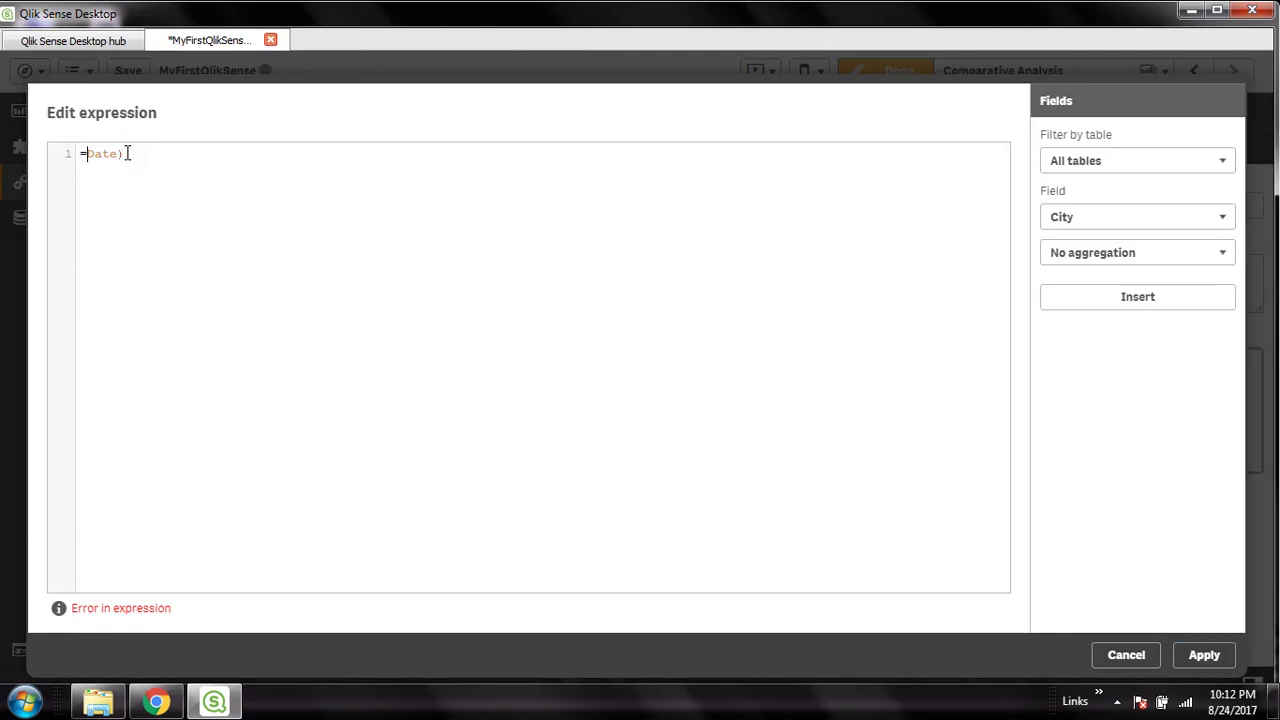
pyautogui.write('(')
pyautogui.write('y')
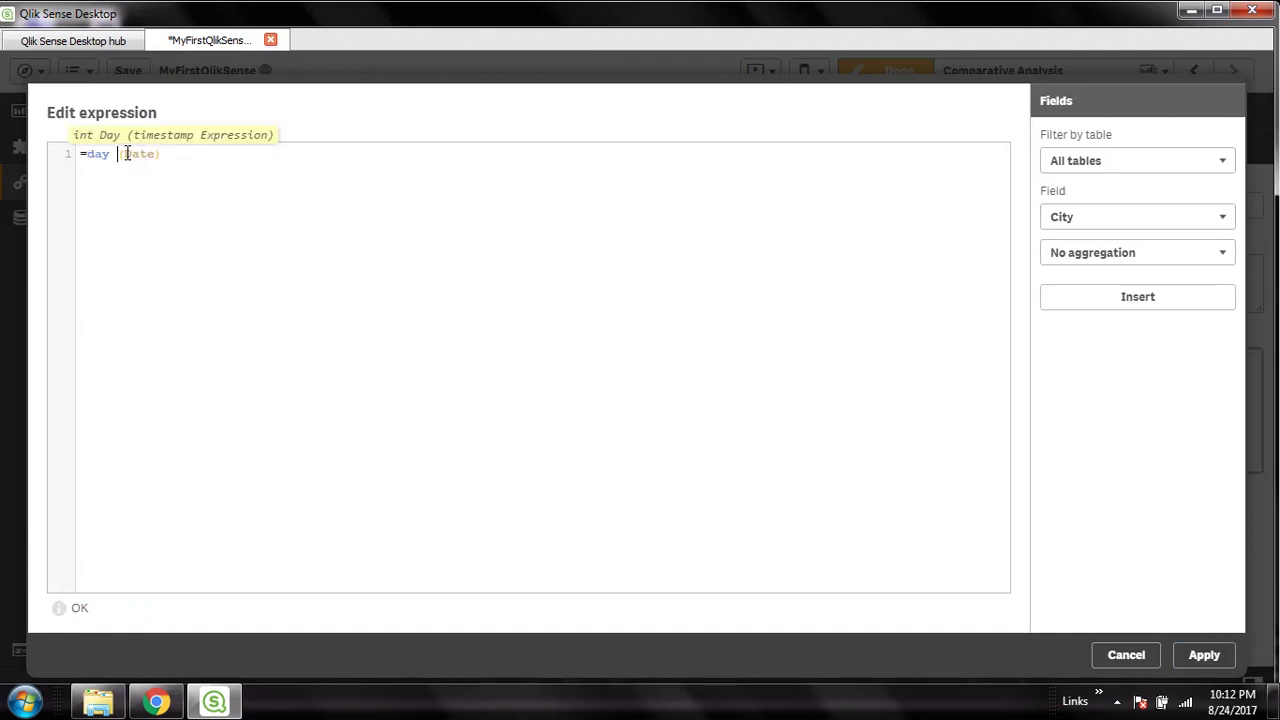
pyautogui.press('BackSpace')
# - Append a stray 1 to the day expression to test the syntax check, and remove it again
pyautogui.click(349, 349)
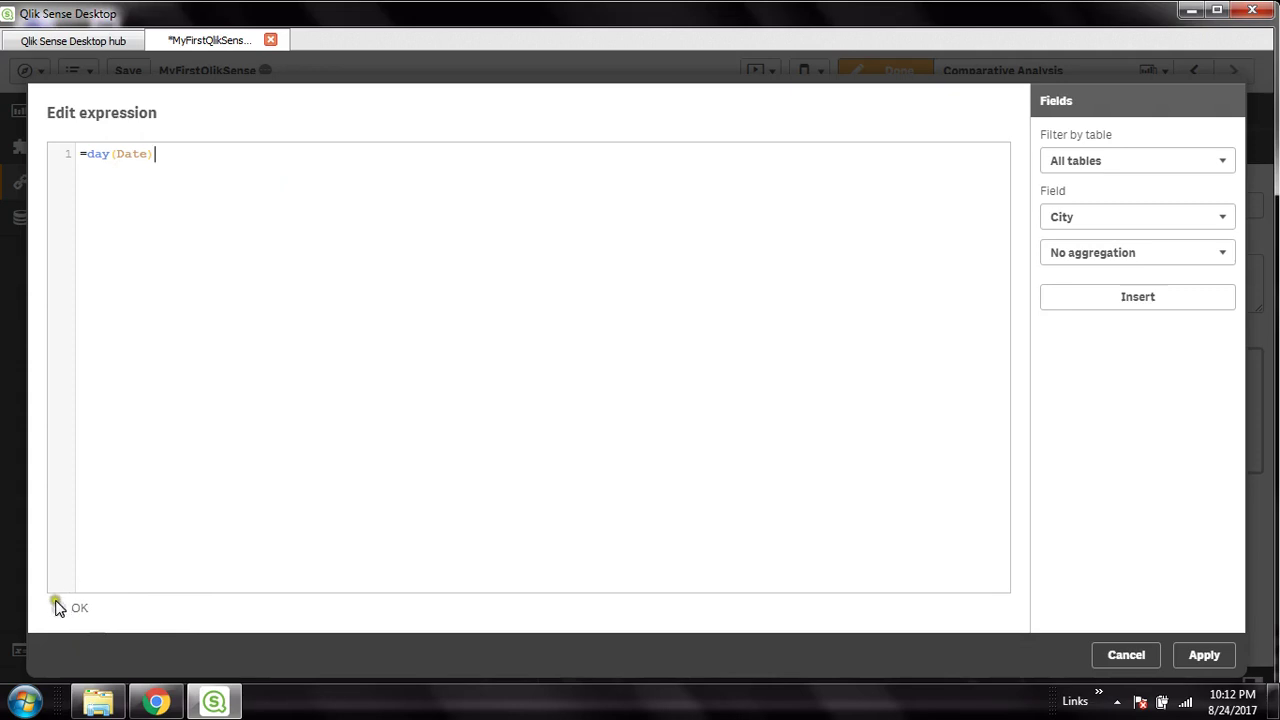
pyautogui.write('1')
pyautogui.click(454, 289)
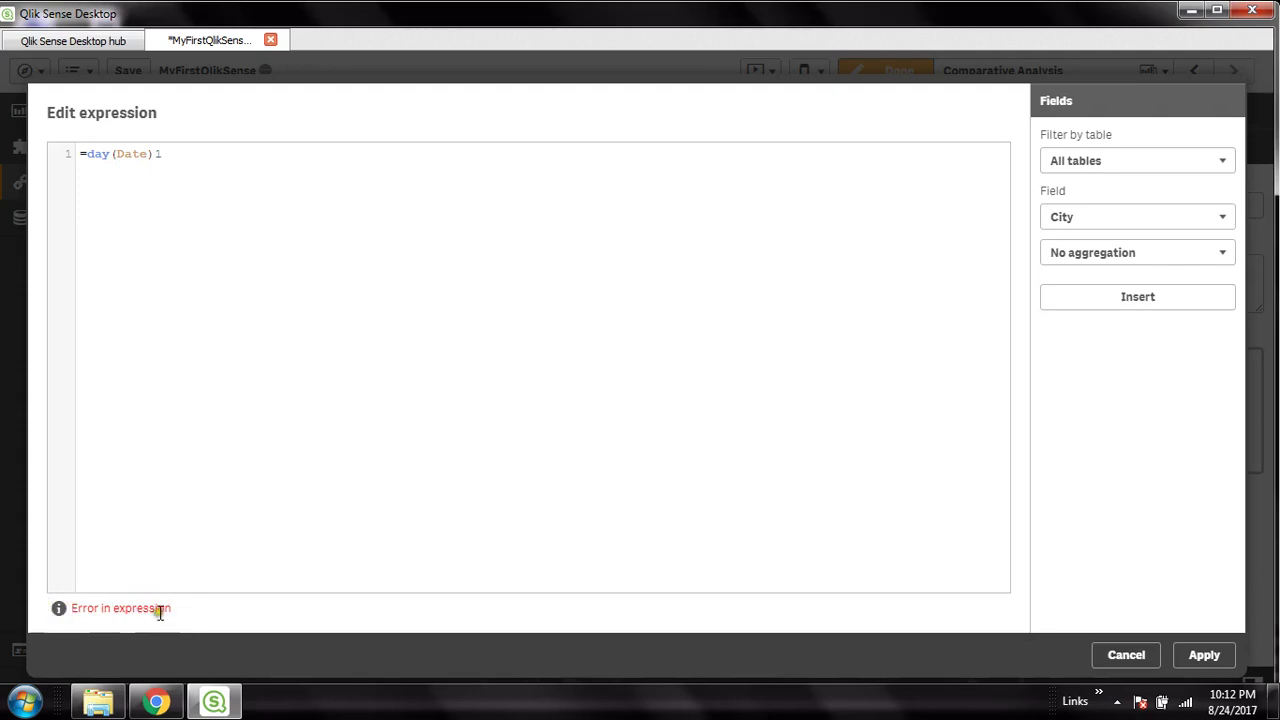
pyautogui.click(863, 153)
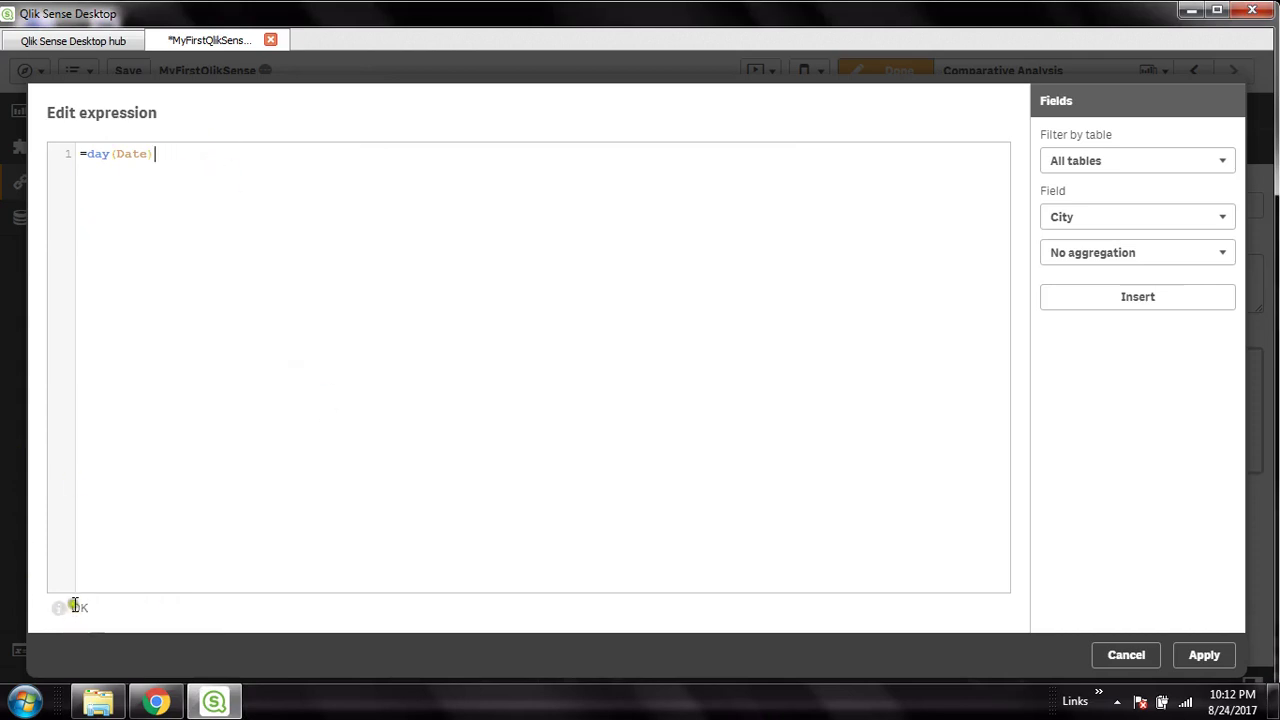
# - Apply the expression, add the dimension to the master items as Day, and finish creating dimensions
pyautogui.click(1210, 658)
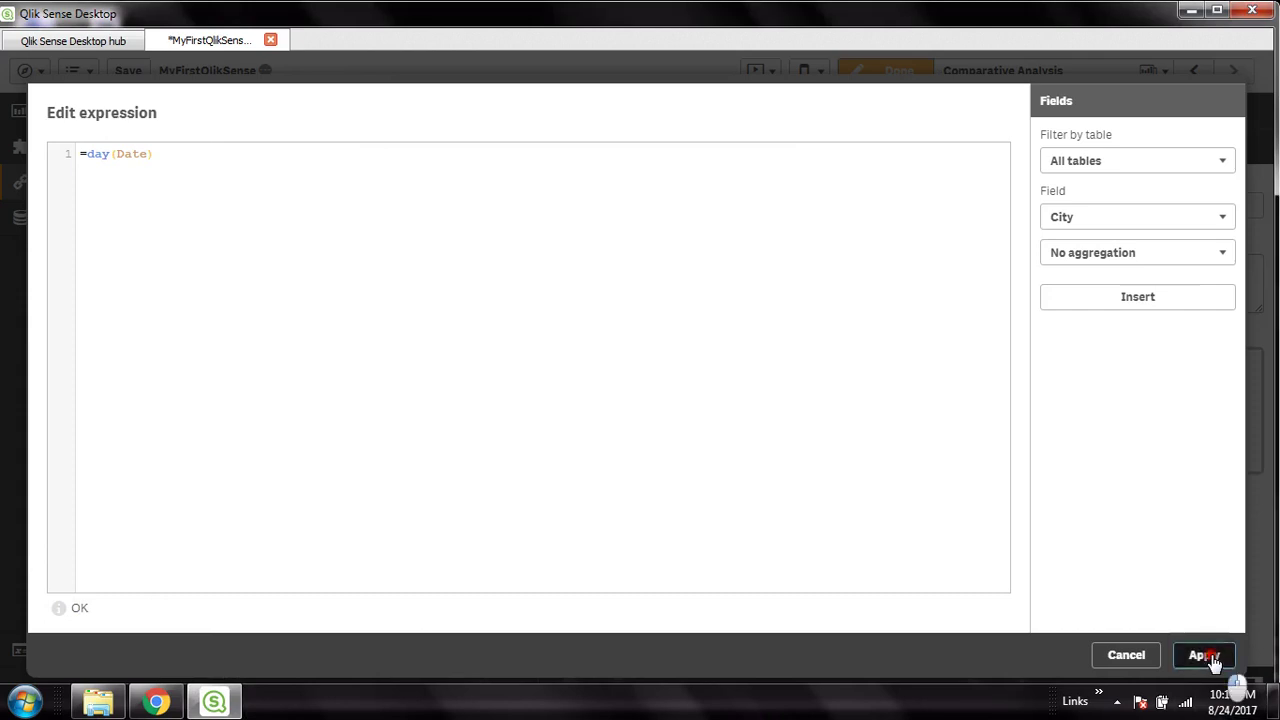
pyautogui.click(631, 289)
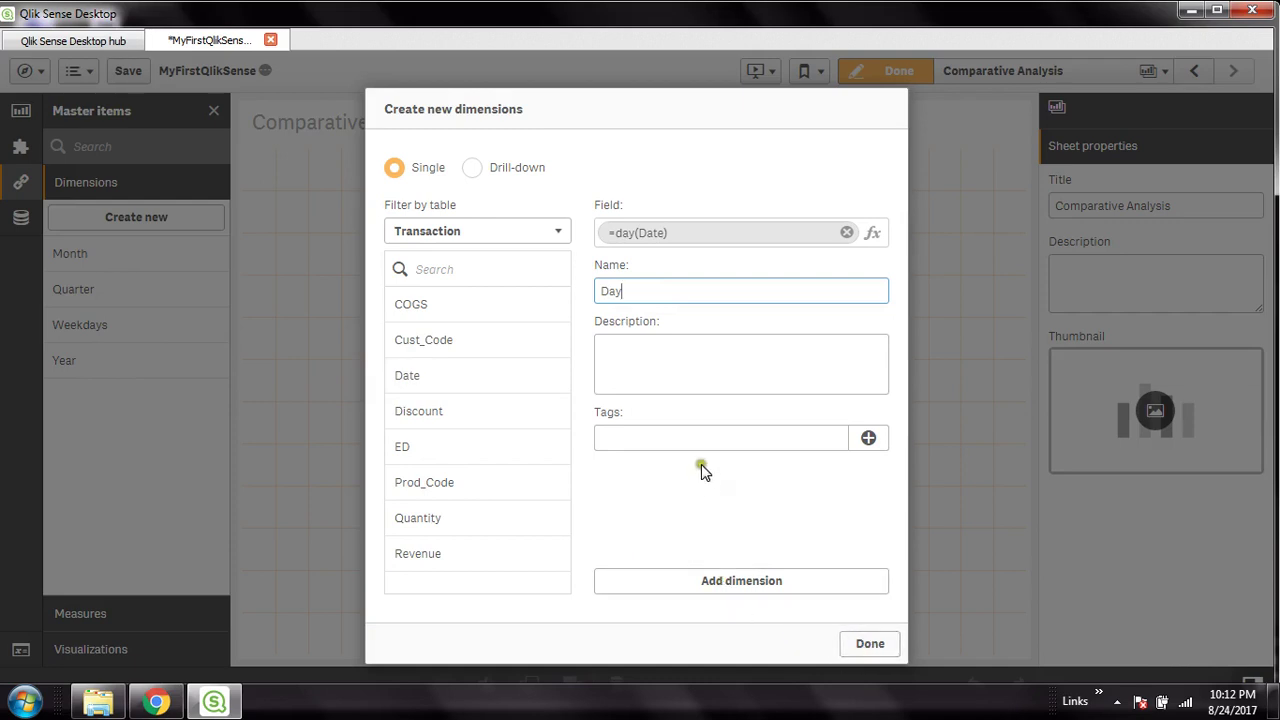
pyautogui.click(790, 585)
pyautogui.click(870, 646)
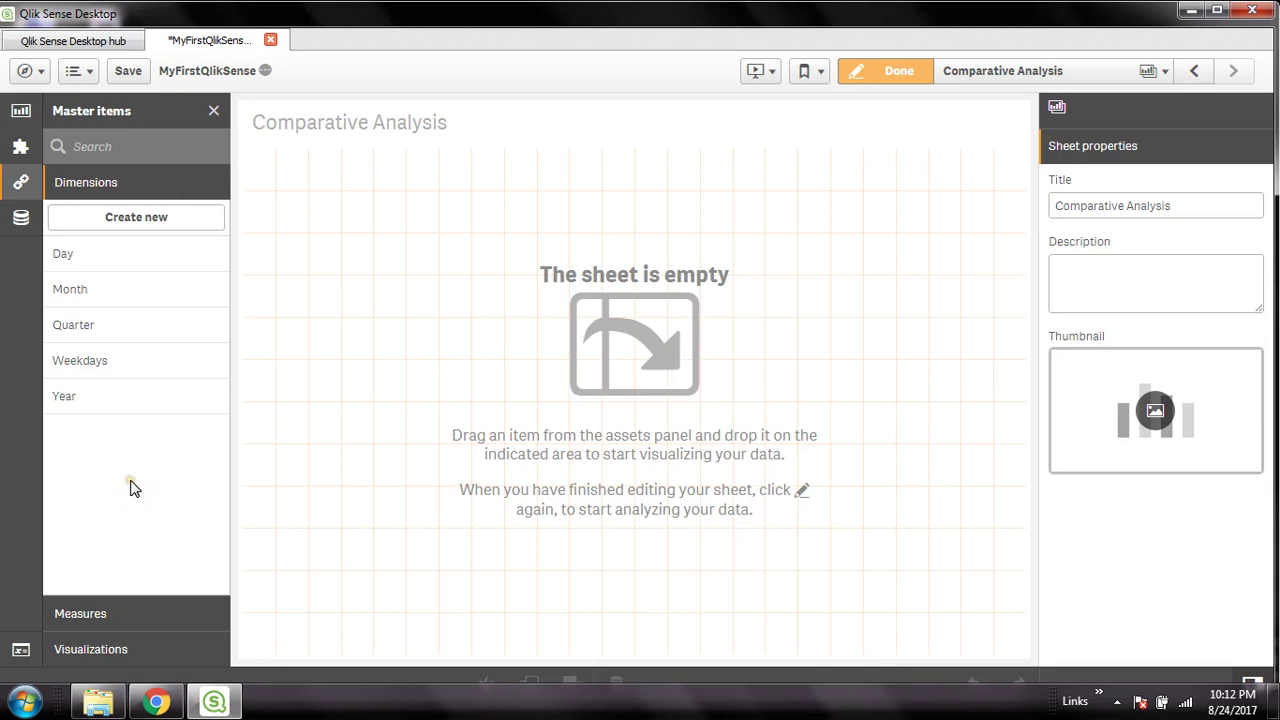
# - Place the Day, Month, Quarter and Year dimensions in a filter pane on the sheet to preview their values, and delete the pane
pyautogui.moveTo(114, 264); pyautogui.dragTo(400, 317)
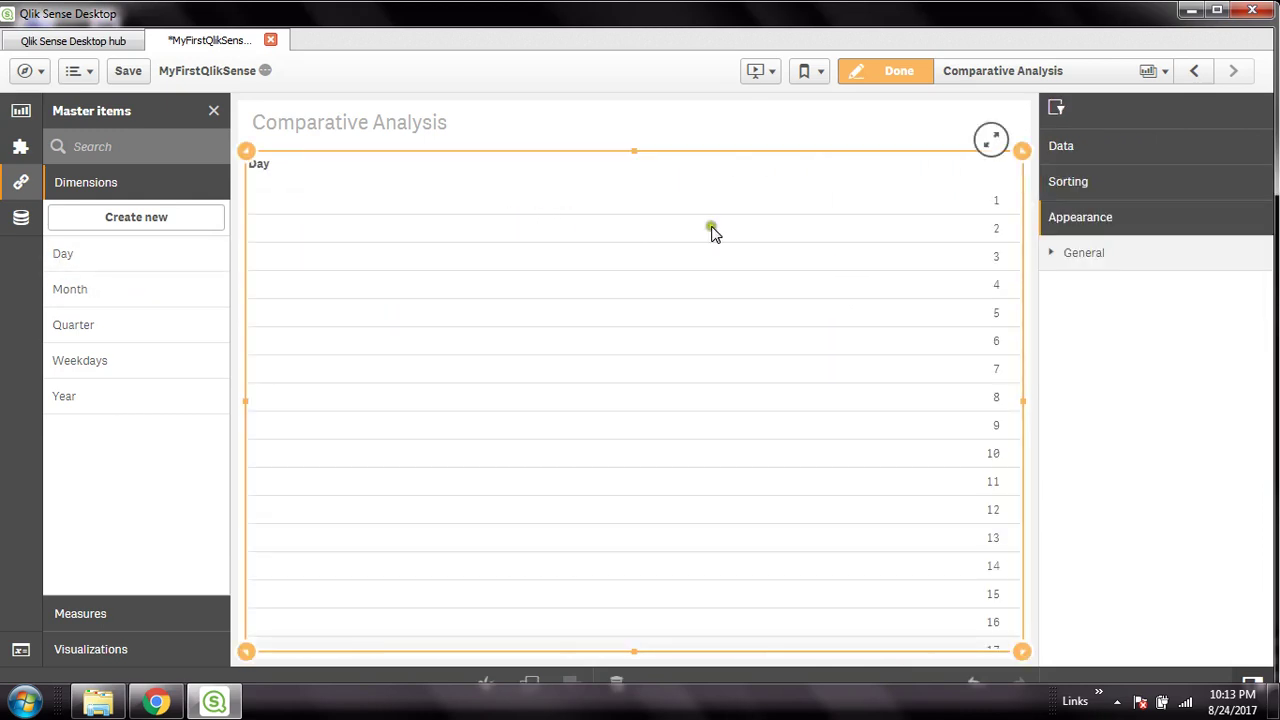
pyautogui.moveTo(78, 285); pyautogui.dragTo(277, 306)
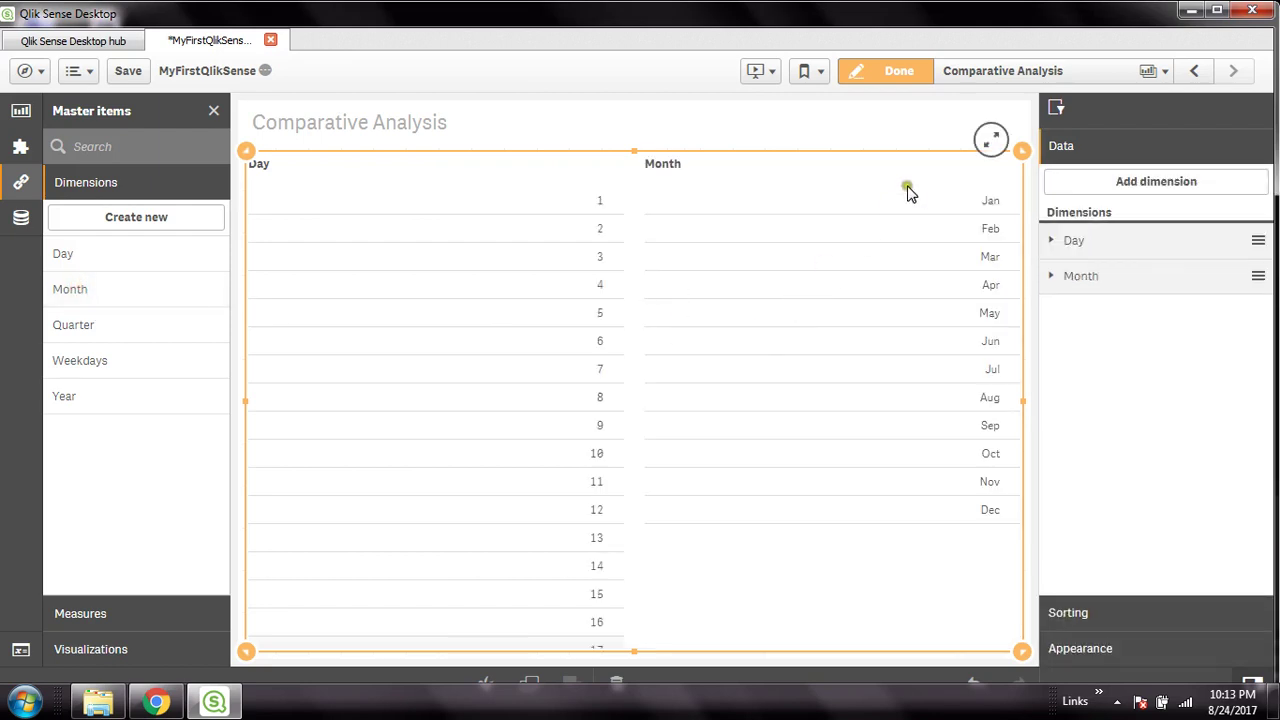
pyautogui.doubleClick(90, 328)
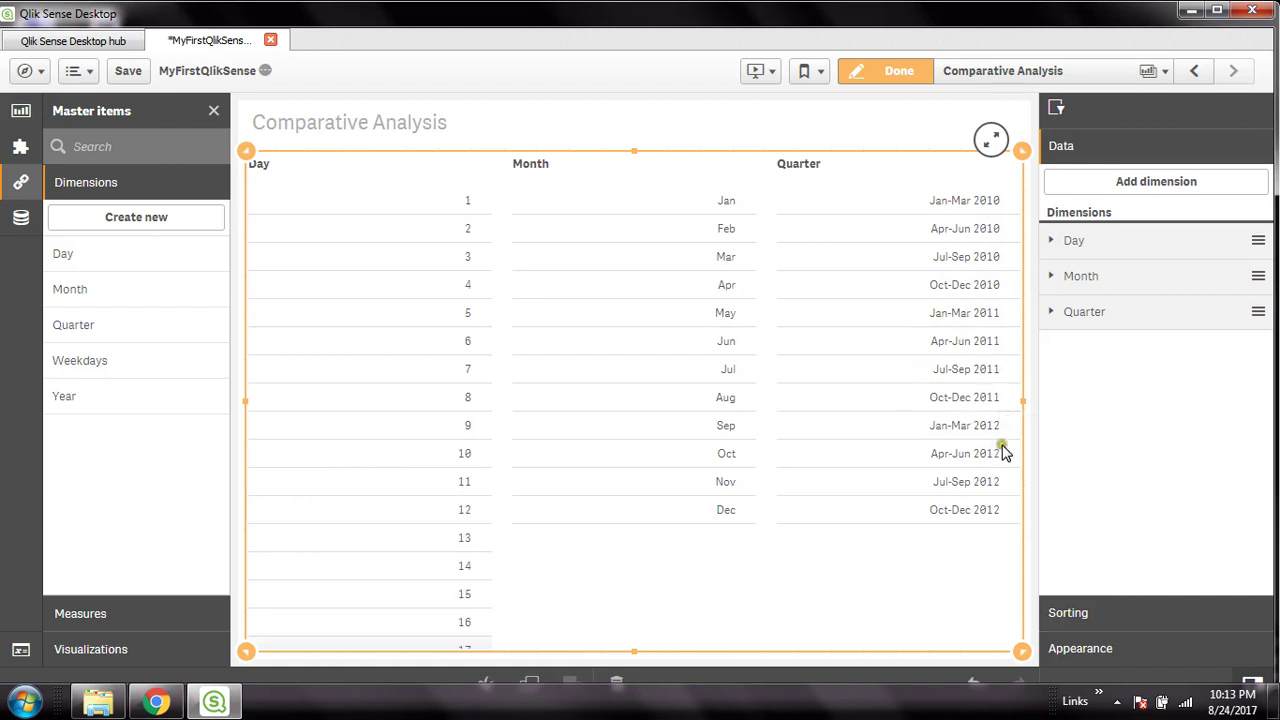
pyautogui.doubleClick(117, 388)
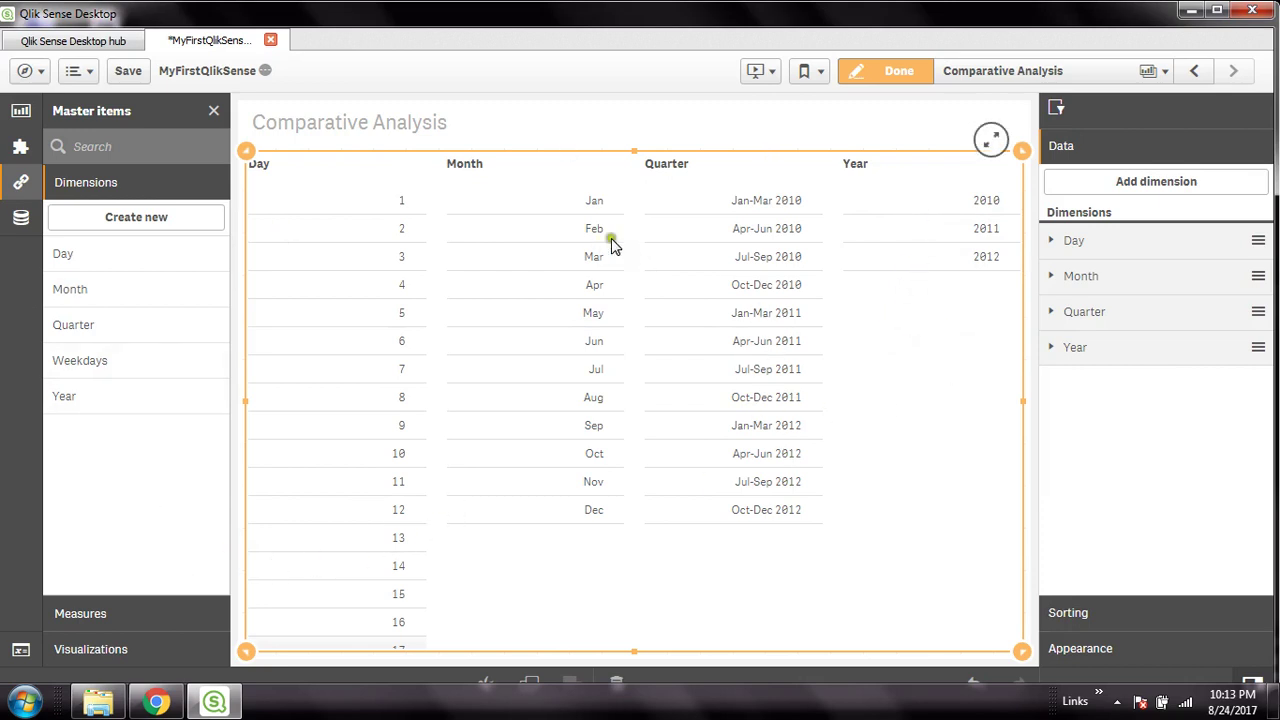
pyautogui.rightClick(909, 380)
pyautogui.click(948, 374)
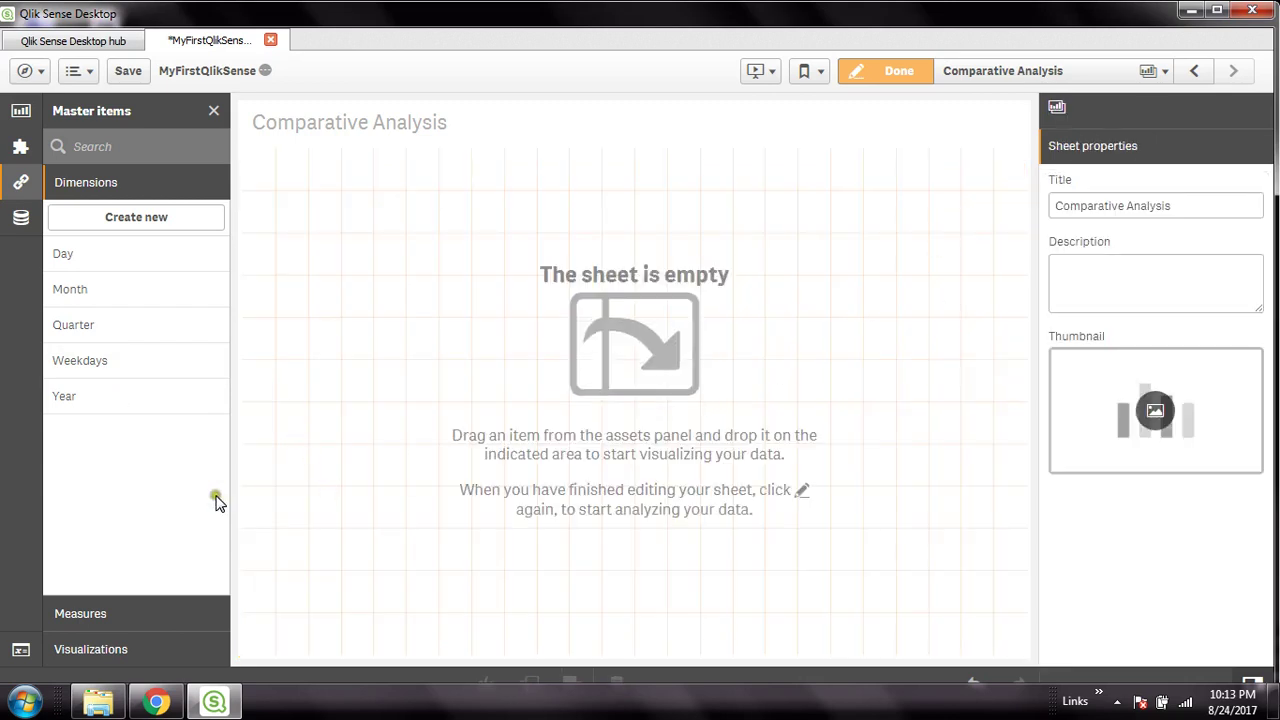
# - Delete the NetAmt measure from the master items
pyautogui.click(77, 184)
pyautogui.click(70, 613)
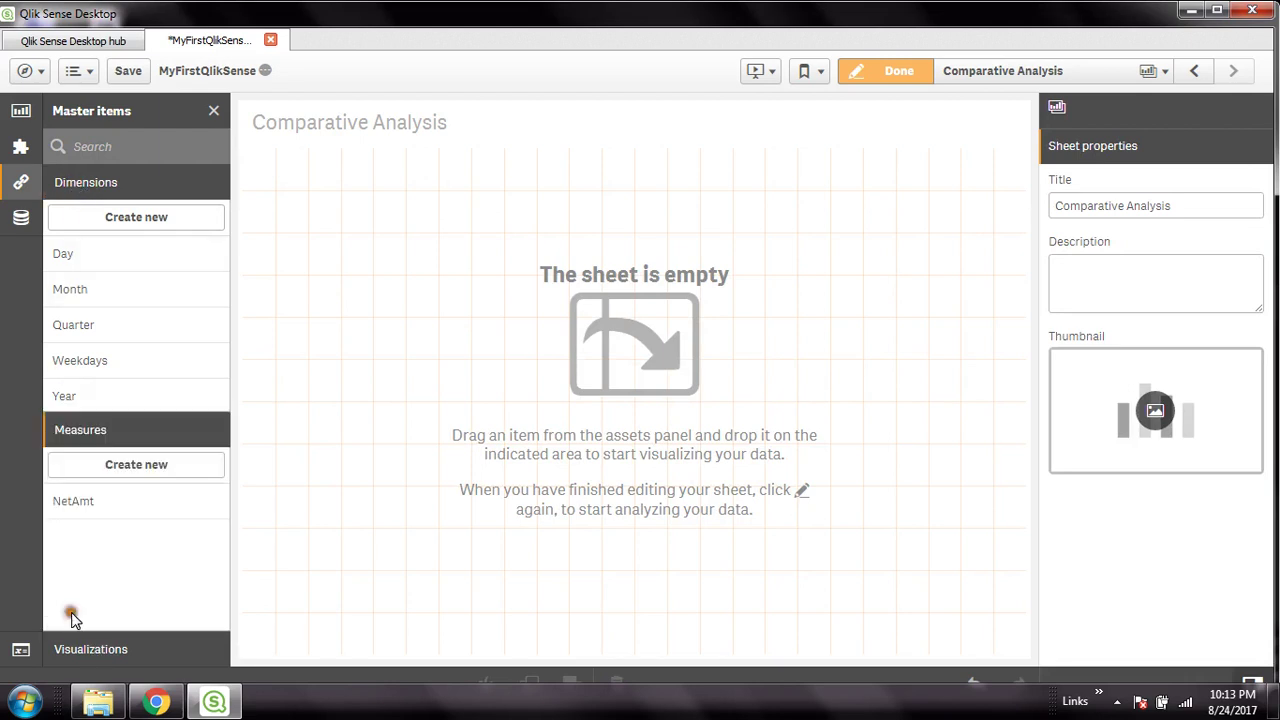
pyautogui.click(123, 393)
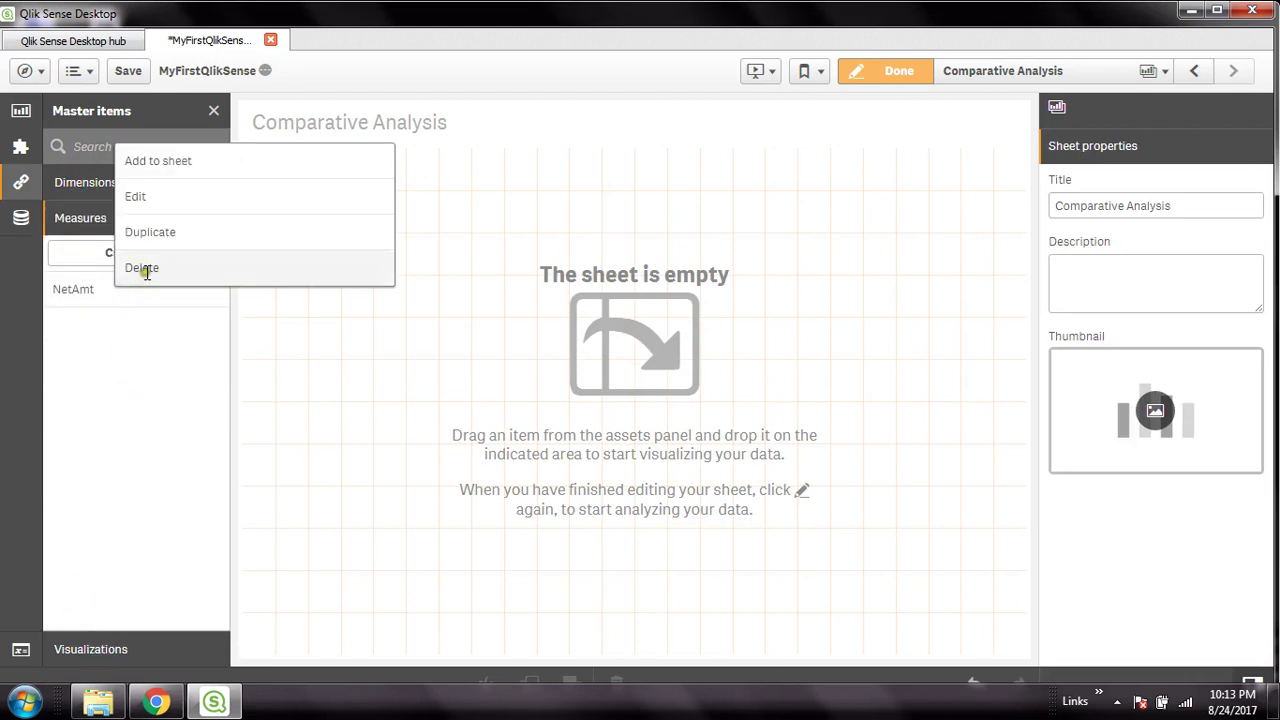
pyautogui.click(145, 270)
pyautogui.click(814, 426)
# - Start a new master measure and begin its expression with =Sum( in the expression editor
pyautogui.click(137, 253)
pyautogui.click(586, 192)
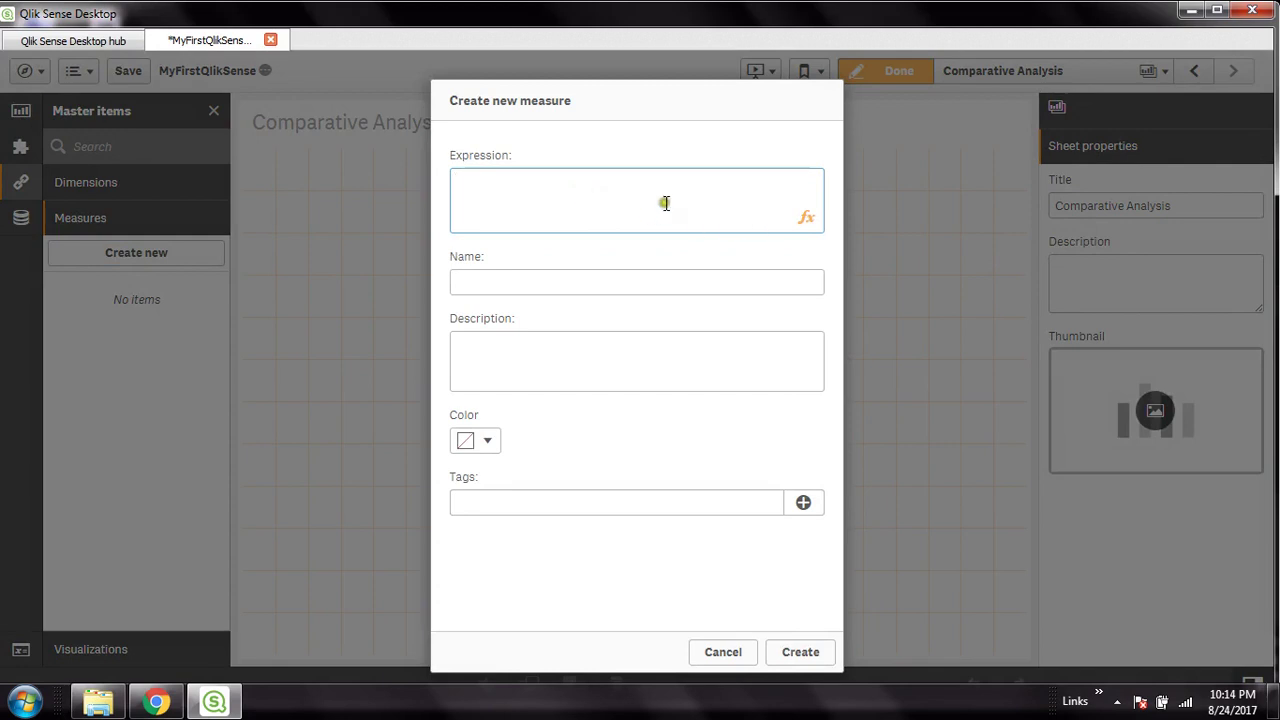
pyautogui.click(806, 220)
pyautogui.click(460, 238)
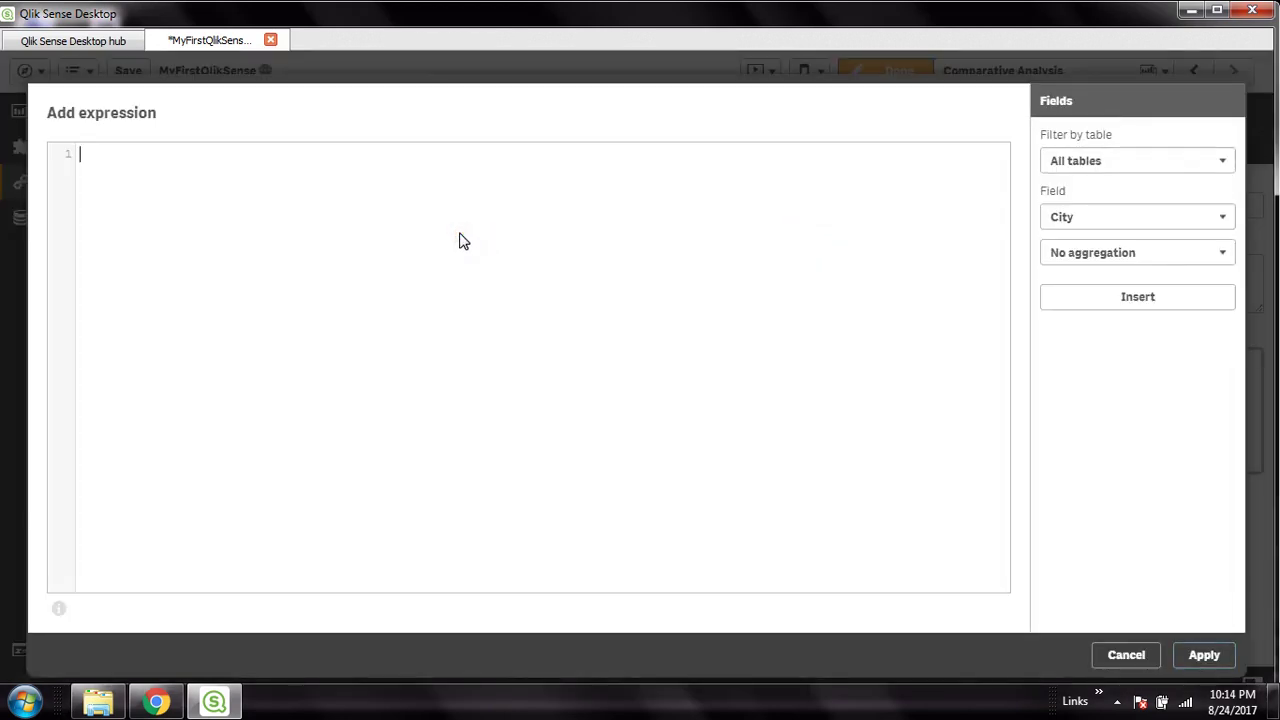
pyautogui.press('BackSpace')
pyautogui.write('=sum(')
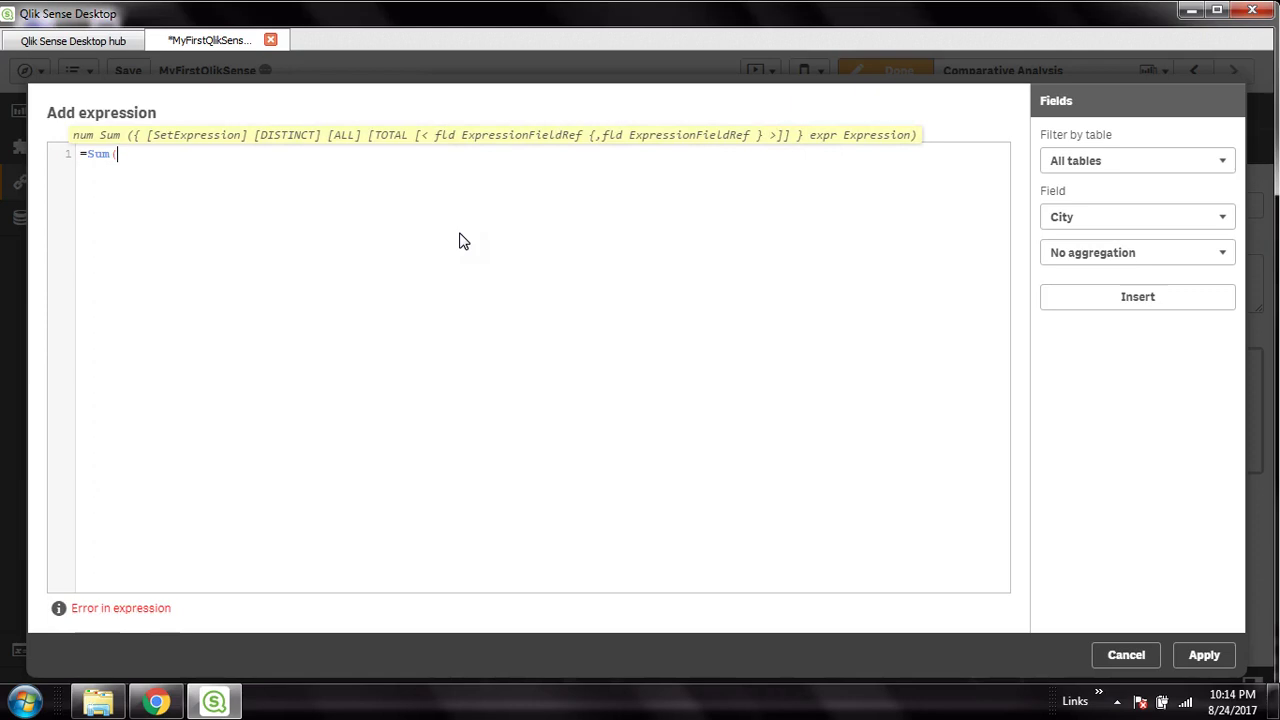
# - Limit the expression editor's fields to the Transaction table and choose the COGS field
pyautogui.click(1060, 165)
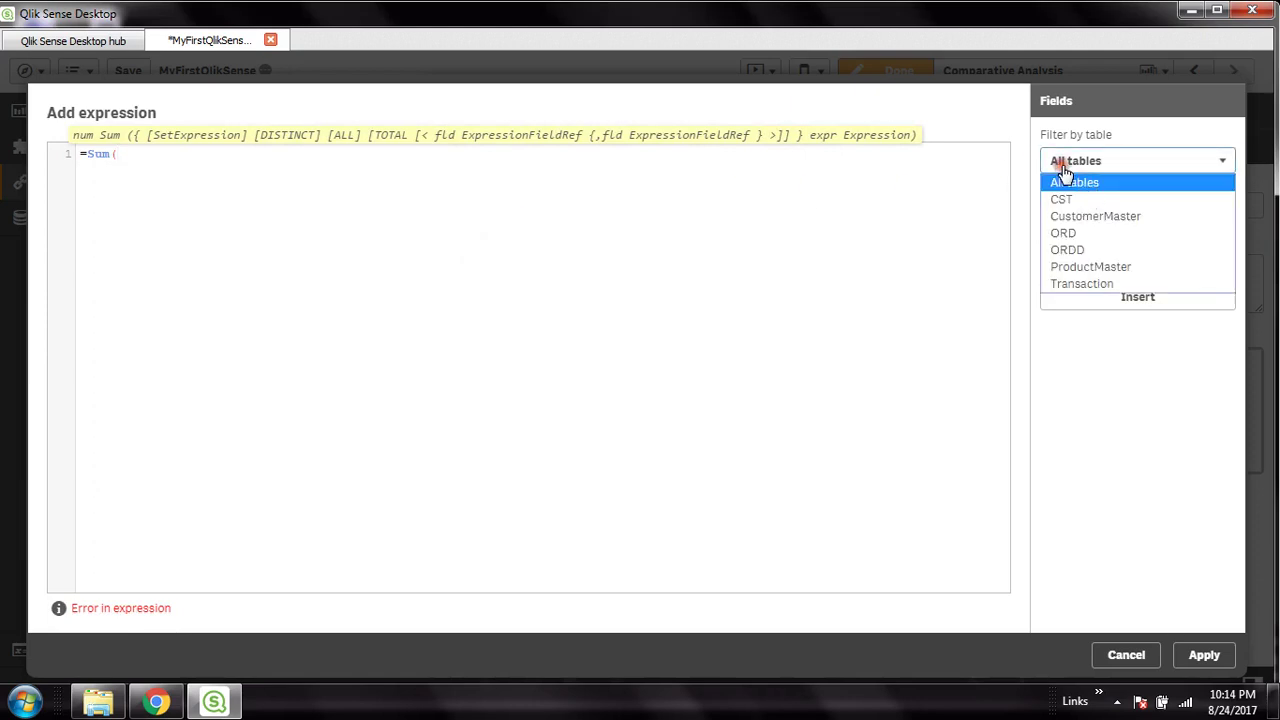
pyautogui.click(1055, 280)
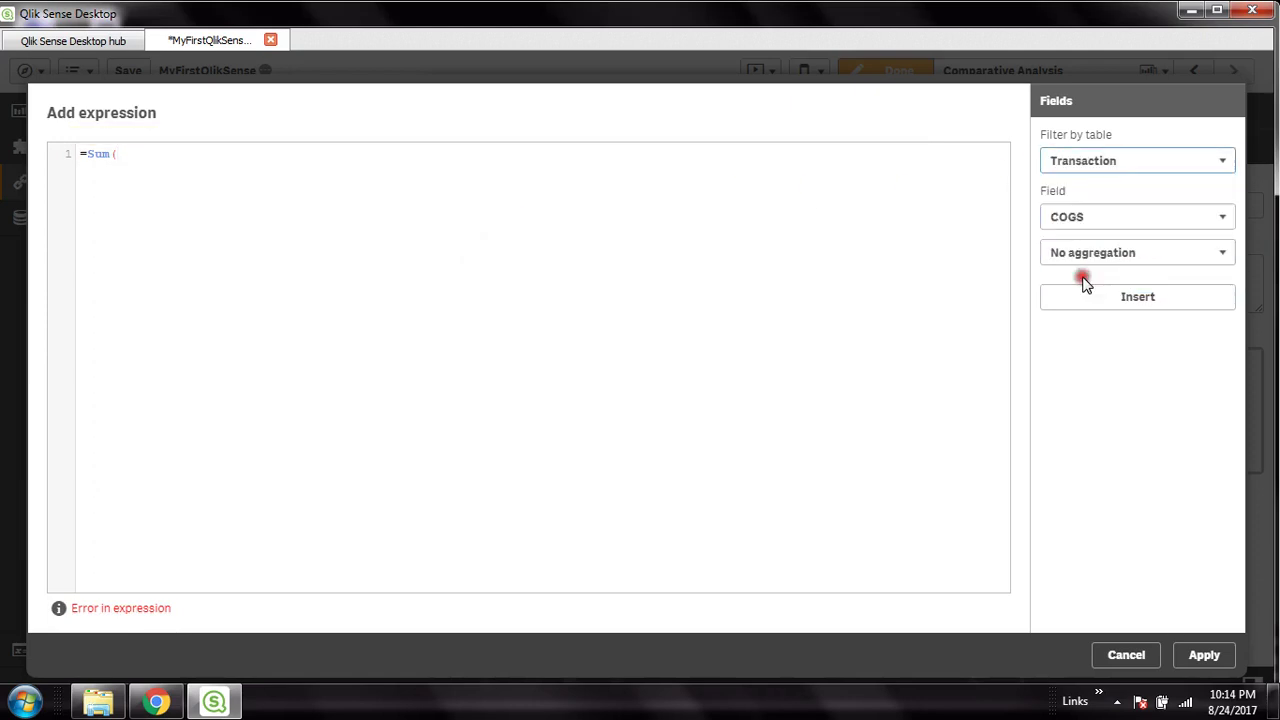
pyautogui.click(164, 144)
pyautogui.click(213, 162)
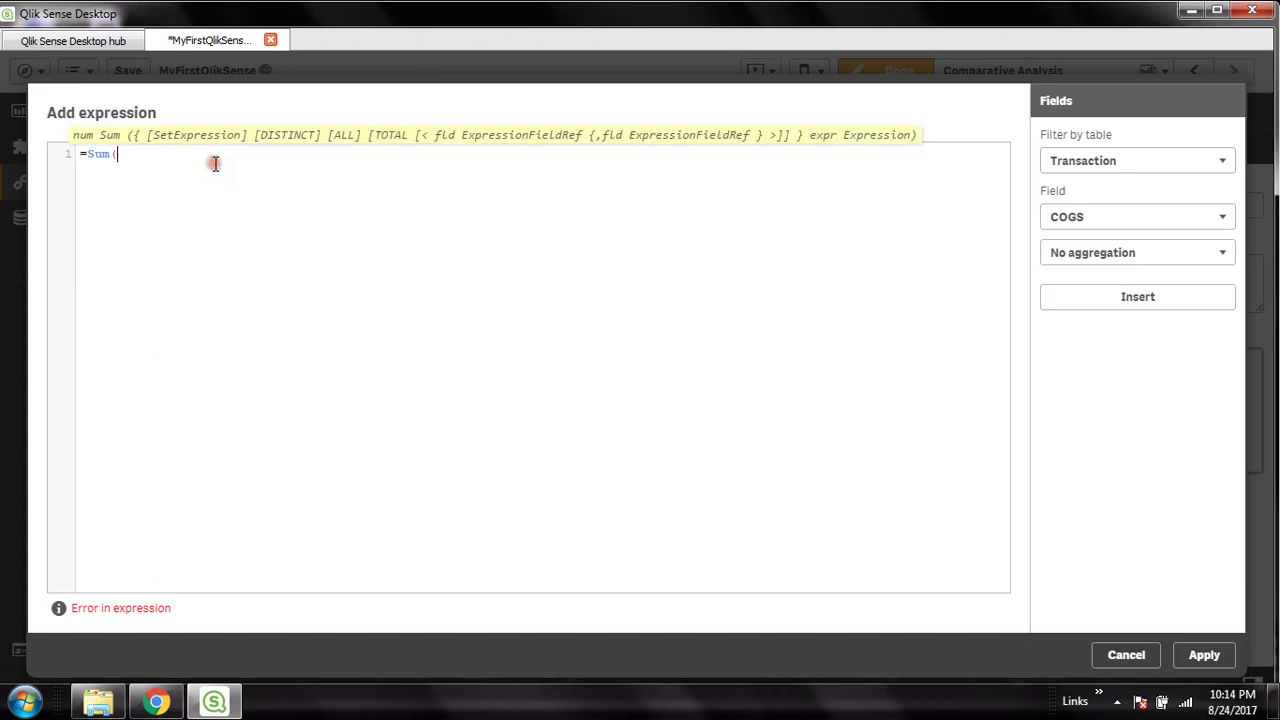
pyautogui.click(1110, 217)
pyautogui.click(1093, 240)
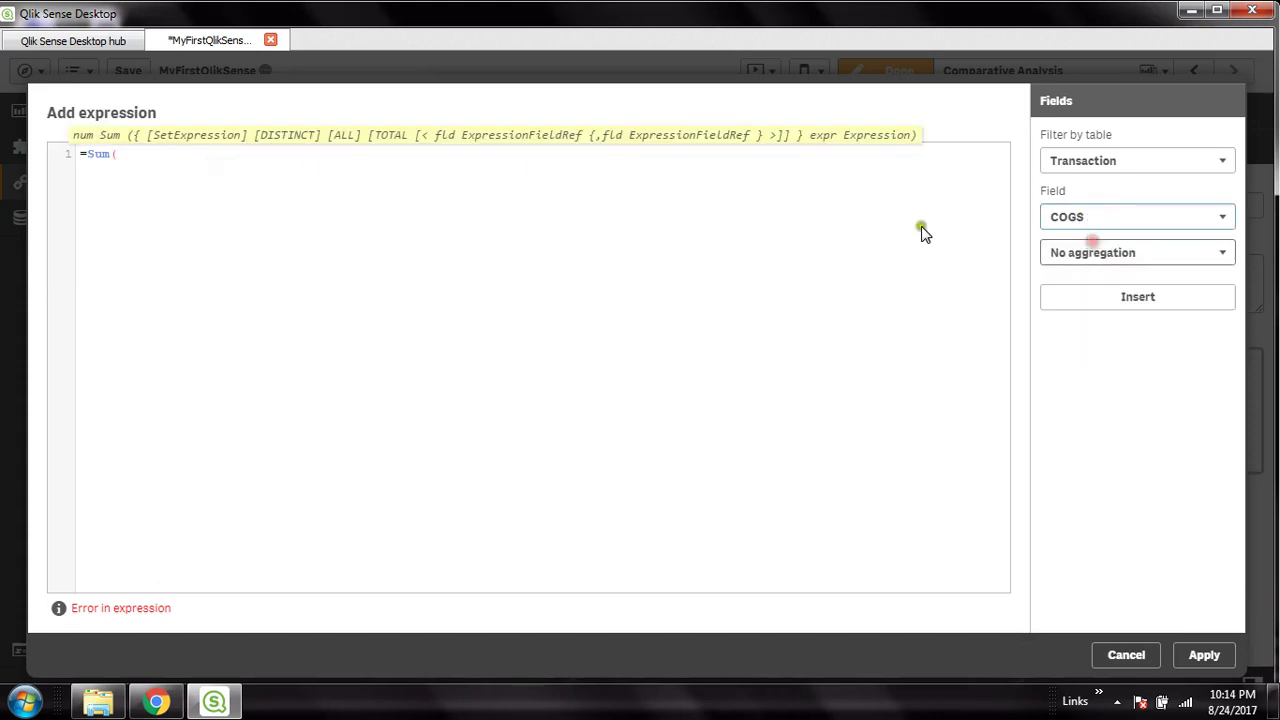
pyautogui.click(263, 148)
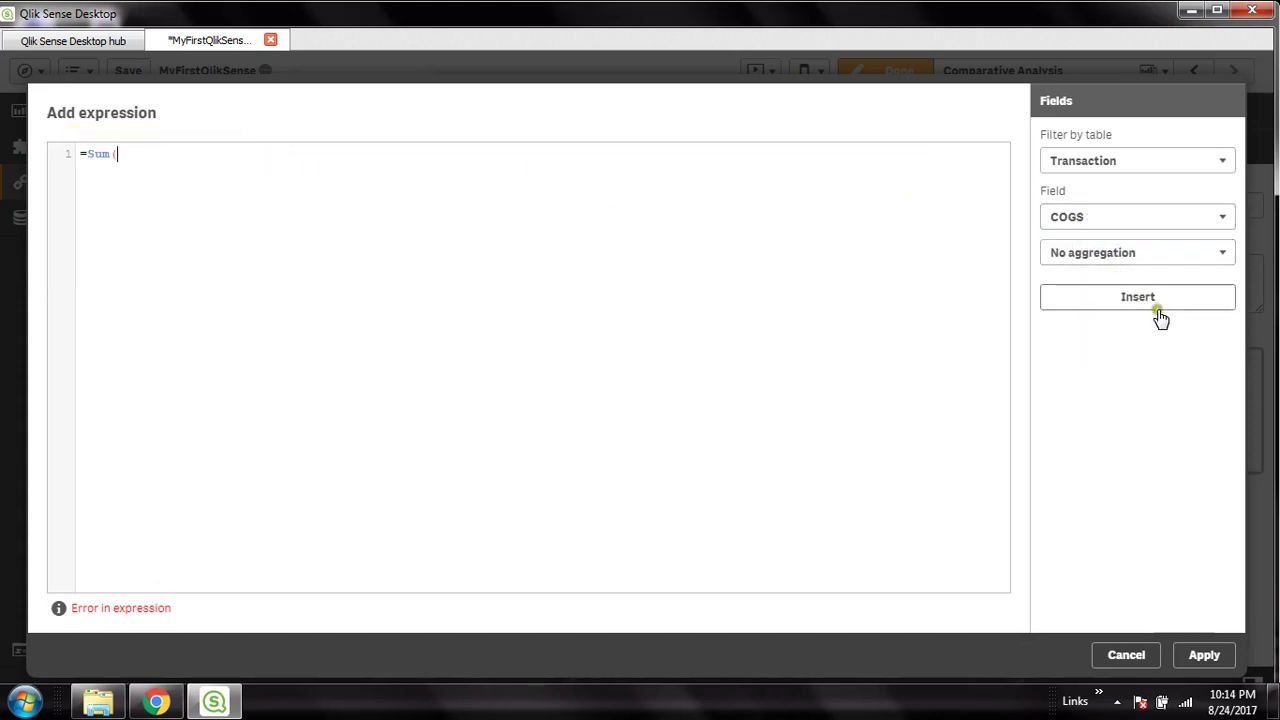
# - Choose the Sum aggregation for COGS and insert it in place of the typed function, making the expression =Sum(COGS)
pyautogui.click(1122, 254)
pyautogui.click(1078, 290)
pyautogui.click(133, 152)
pyautogui.press('BackSpace')
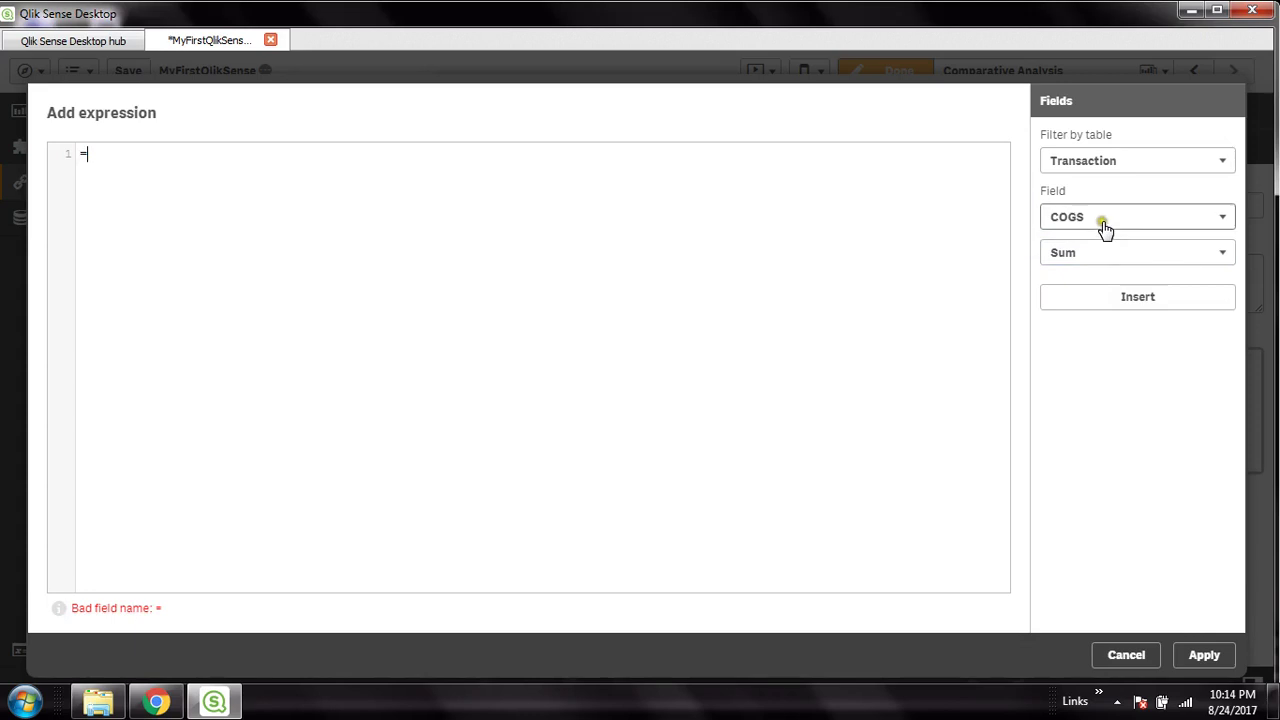
pyautogui.click(1134, 302)
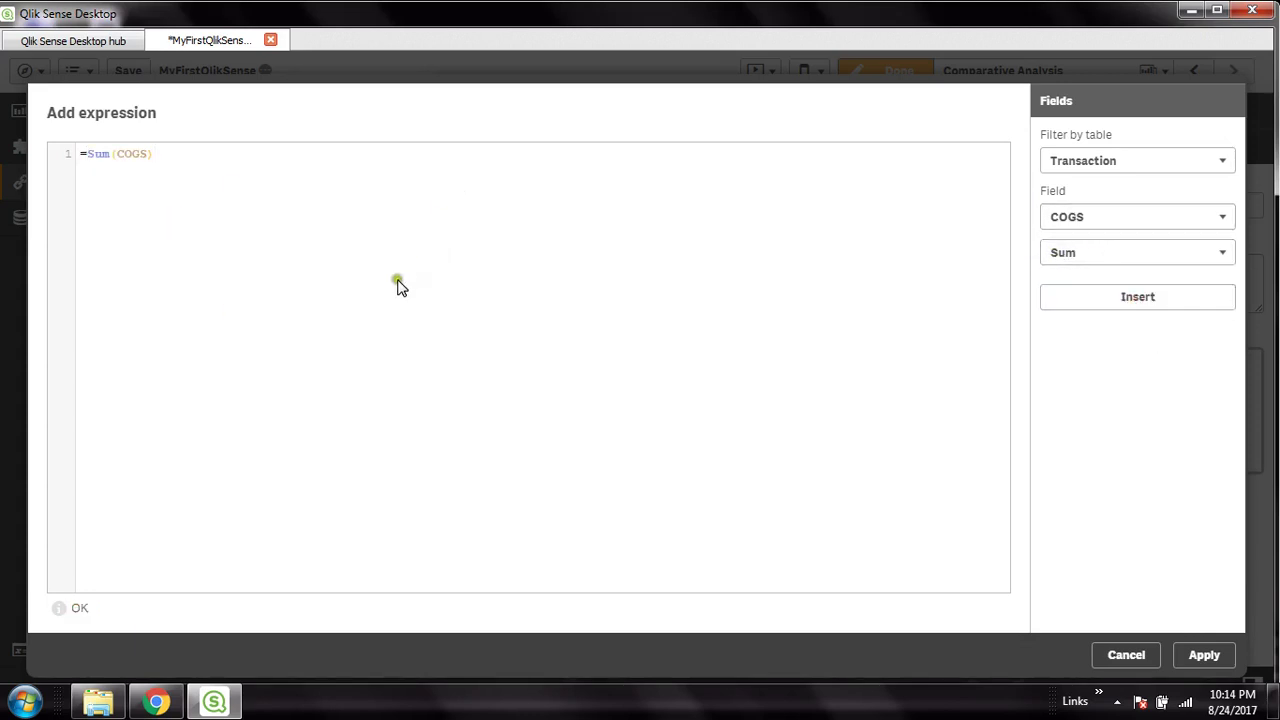
# - Apply the expression and create the measure under the name Sales
pyautogui.click(1204, 655)
pyautogui.click(513, 284)
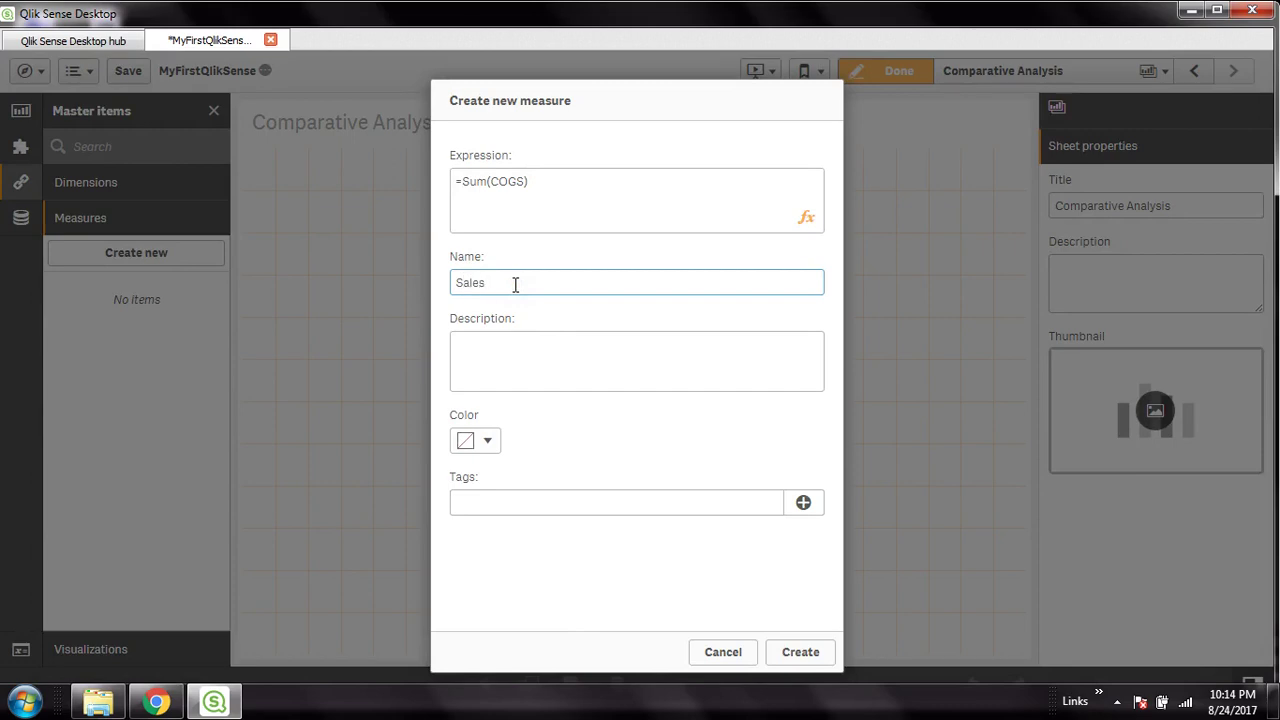
pyautogui.click(803, 655)
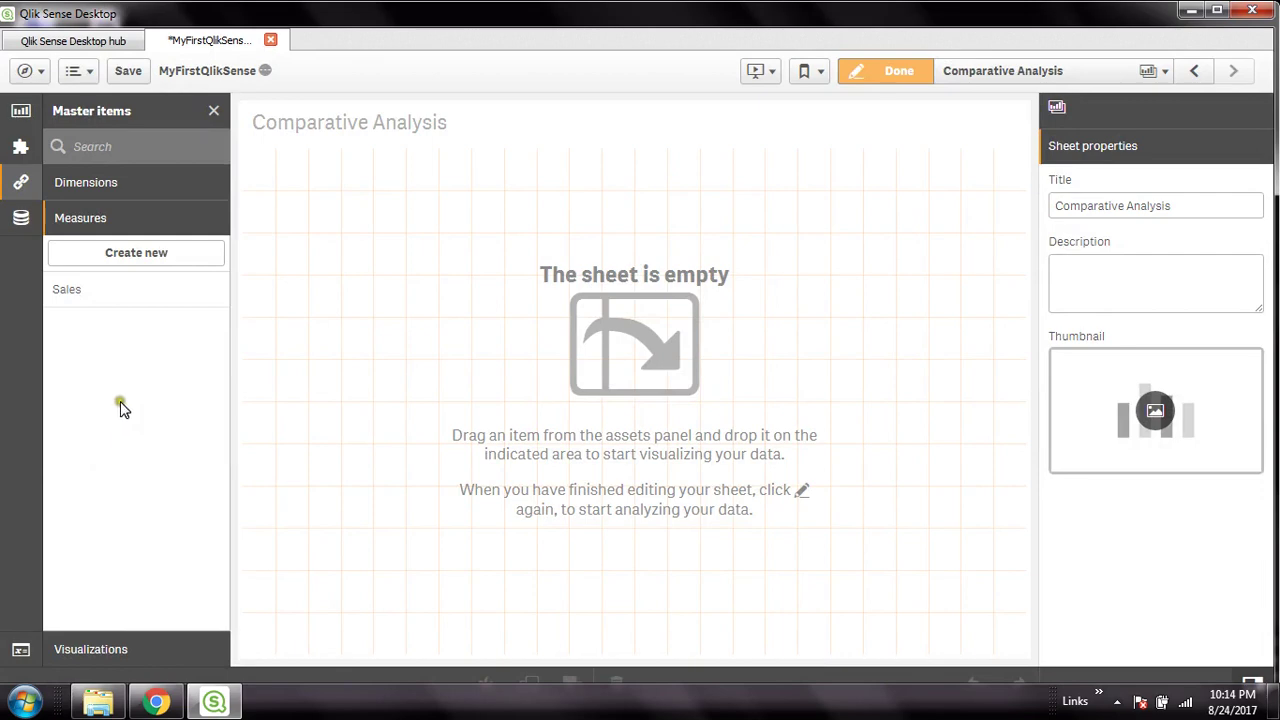
# - Start a new master measure and open its expression in the expression editor
pyautogui.click(147, 254)
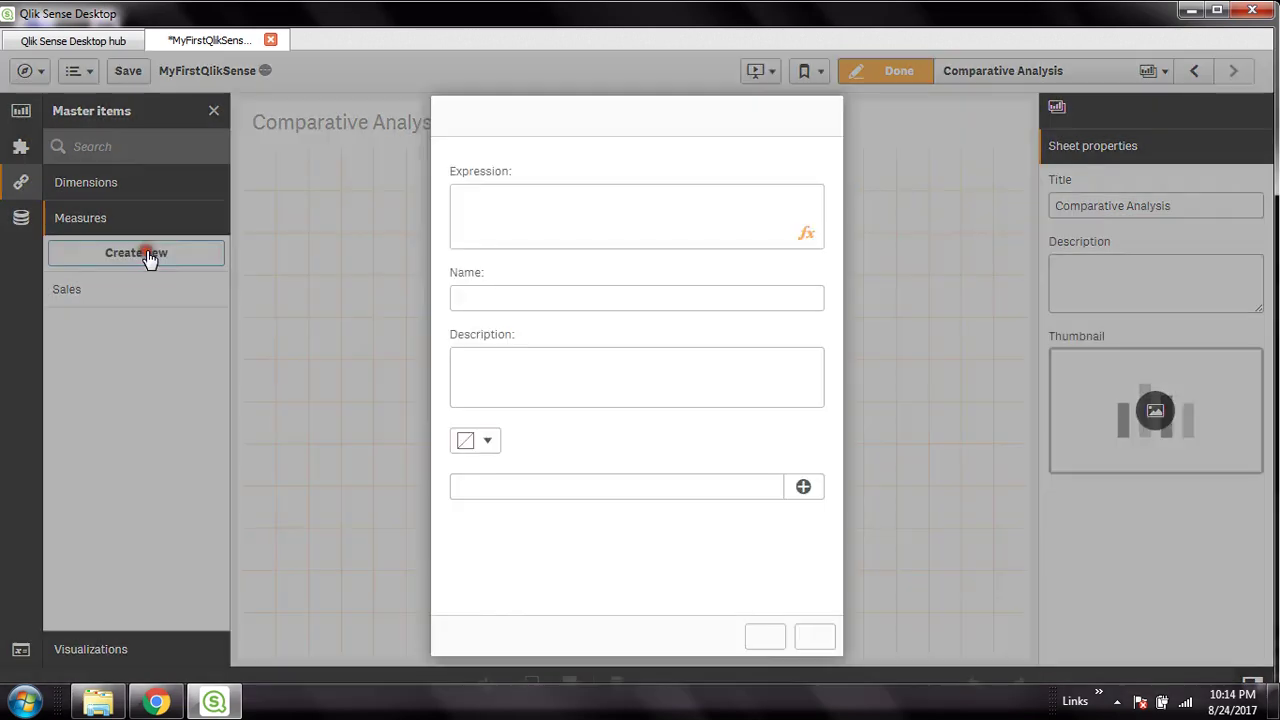
pyautogui.click(545, 192)
pyautogui.click(806, 218)
pyautogui.click(240, 203)
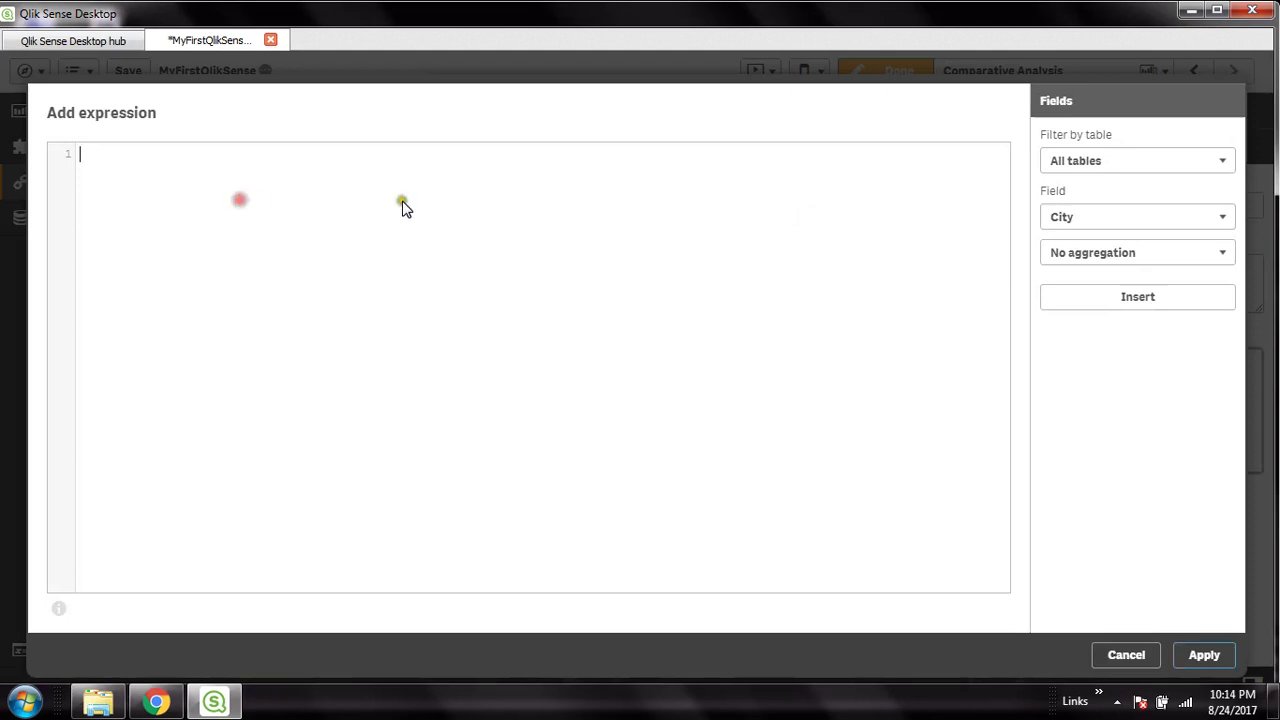
# - Insert Sum(Revenue) into the expression, using the Revenue field of the Transaction table with the Sum aggregation
pyautogui.click(1120, 163)
pyautogui.click(1104, 284)
pyautogui.click(1120, 218)
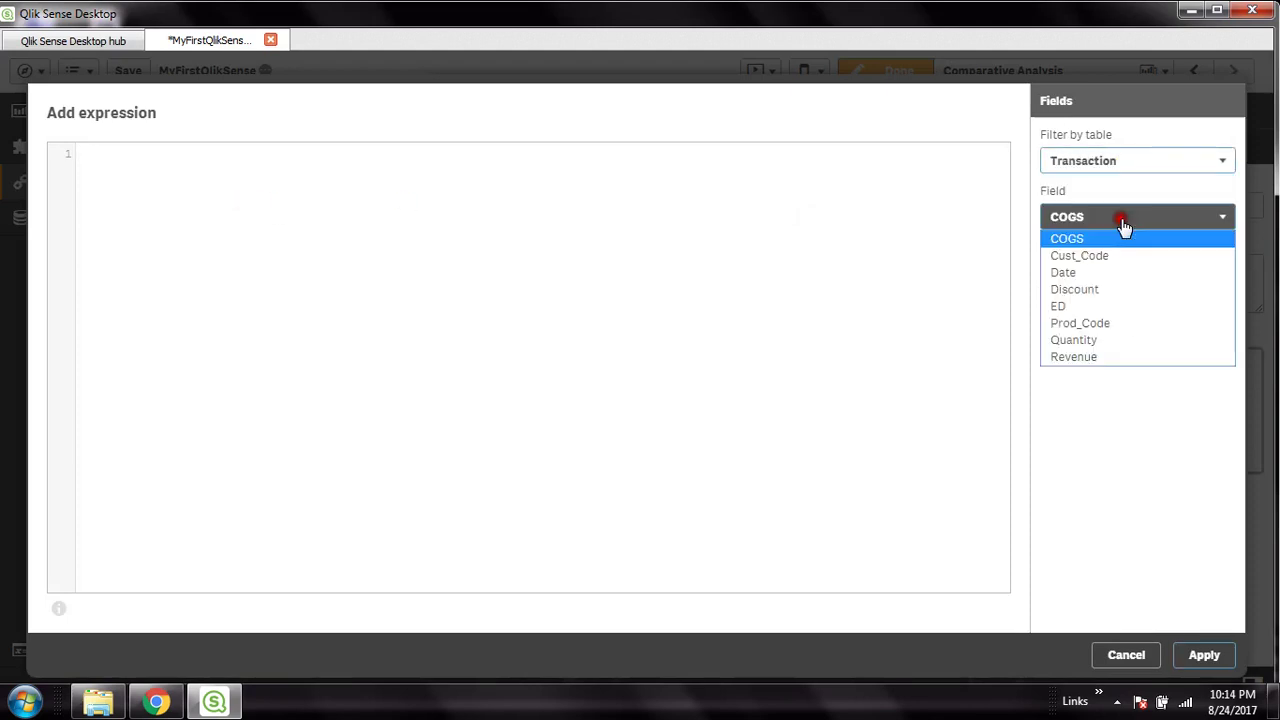
pyautogui.click(1092, 357)
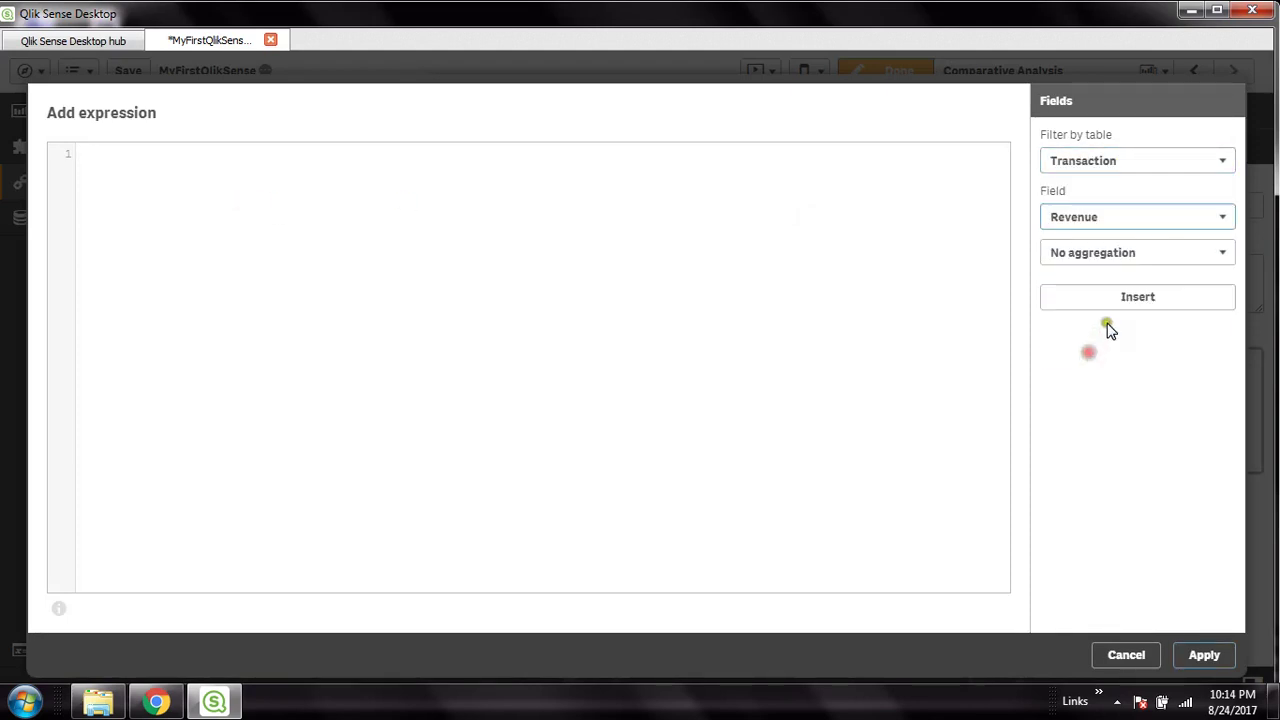
pyautogui.click(1122, 262)
pyautogui.click(1092, 289)
pyautogui.click(1155, 300)
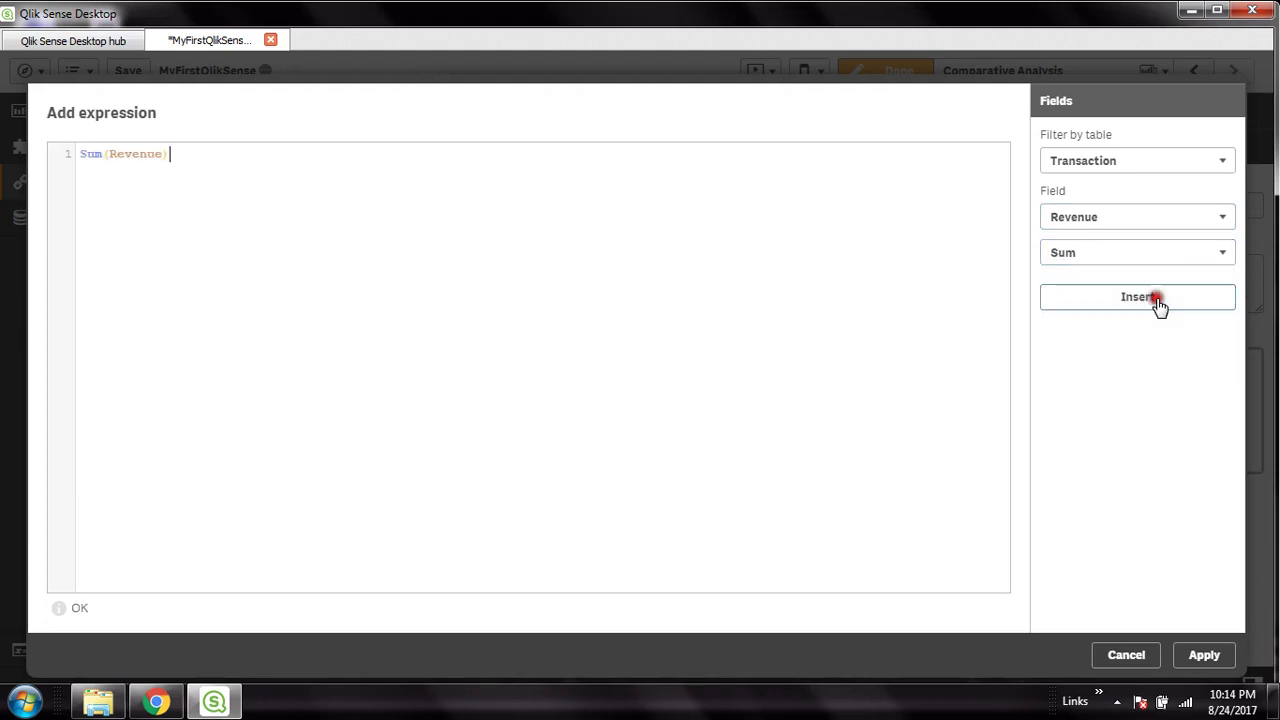
# - Apply the expression and create the master measure under the name Revenue
pyautogui.click(1210, 657)
pyautogui.click(634, 378)
pyautogui.click(533, 286)
pyautogui.moveTo(482, 181); pyautogui.dragTo(520, 192)
pyautogui.click(526, 288)
pyautogui.write('Revenue')
pyautogui.click(804, 652)
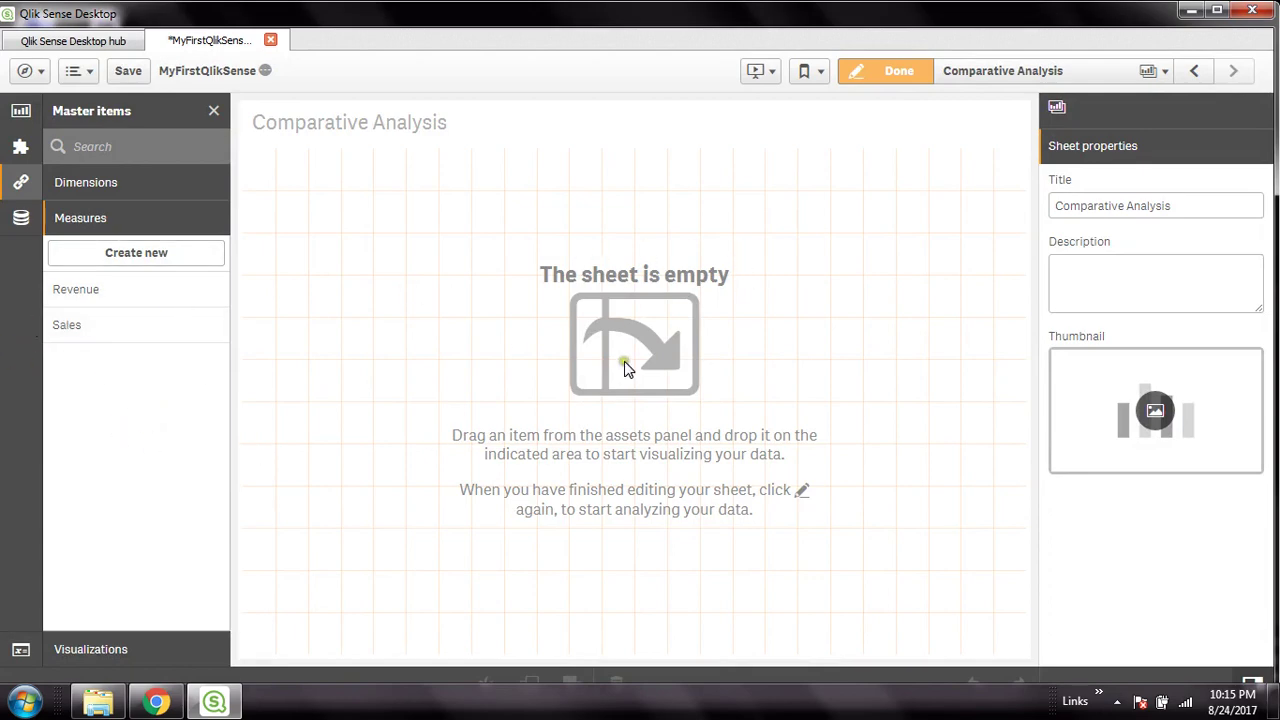
pyautogui.click(135, 190)
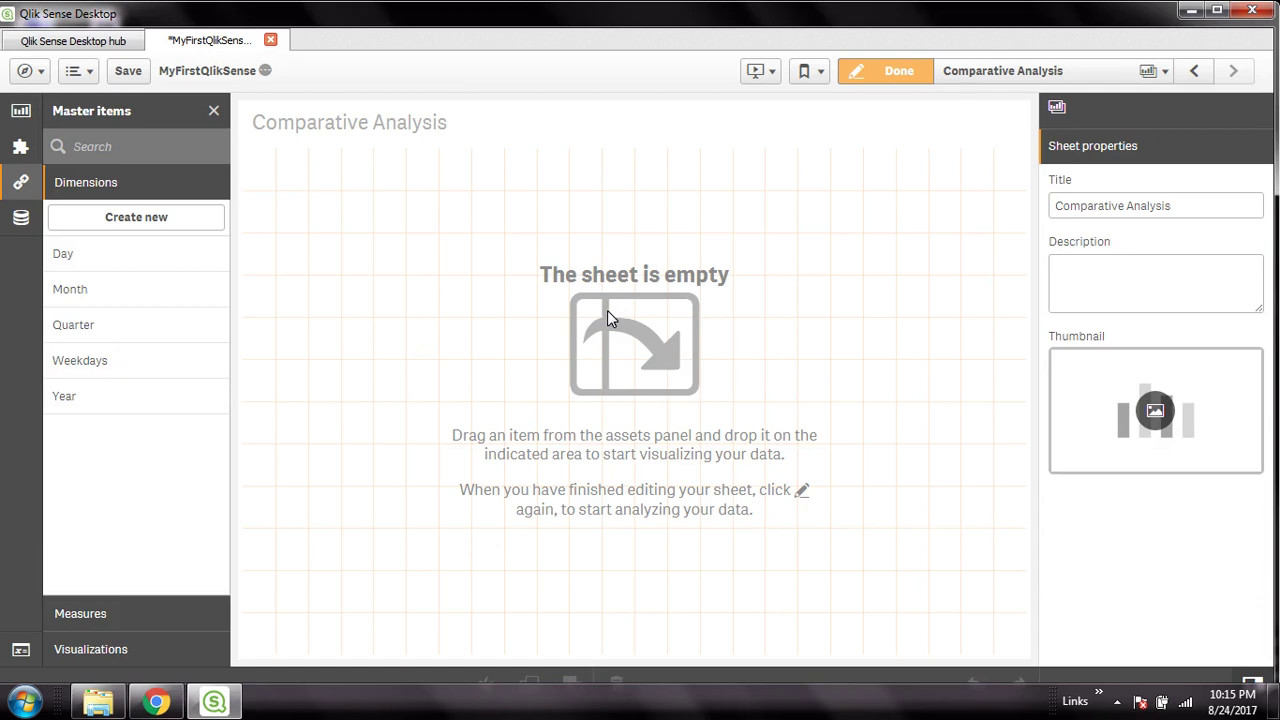
pyautogui.click(106, 617)
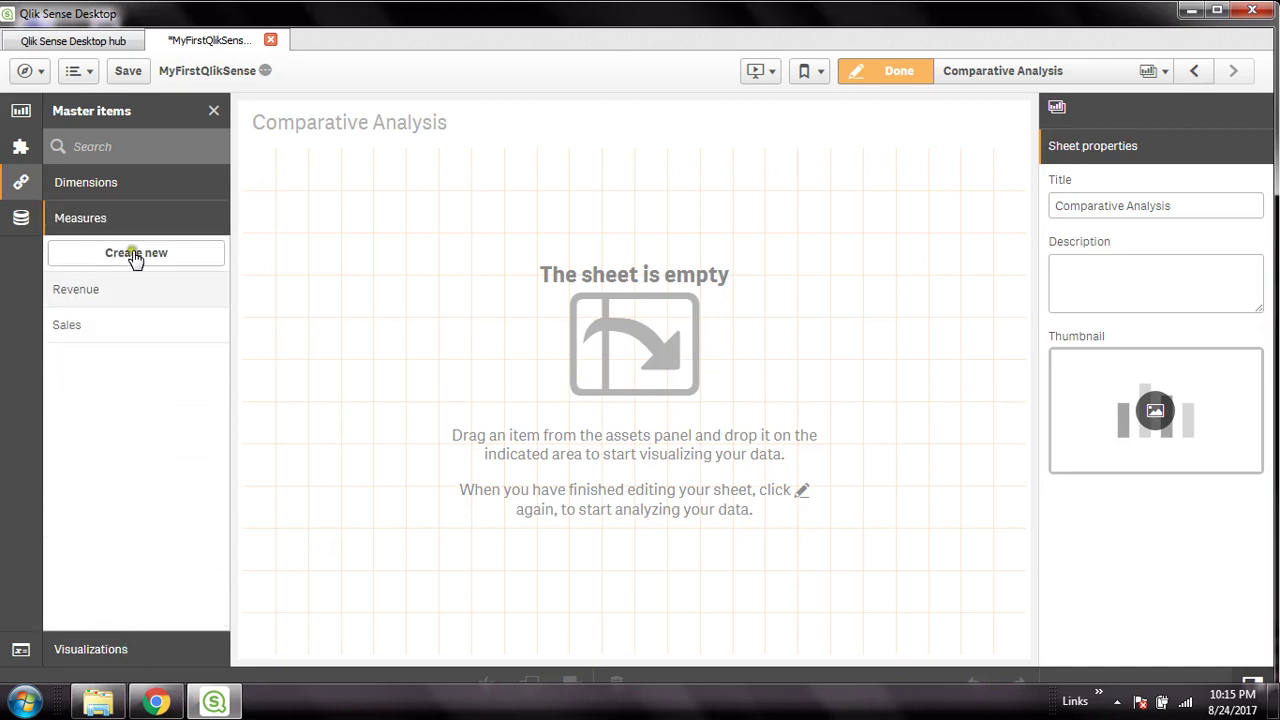
pyautogui.click(155, 192)
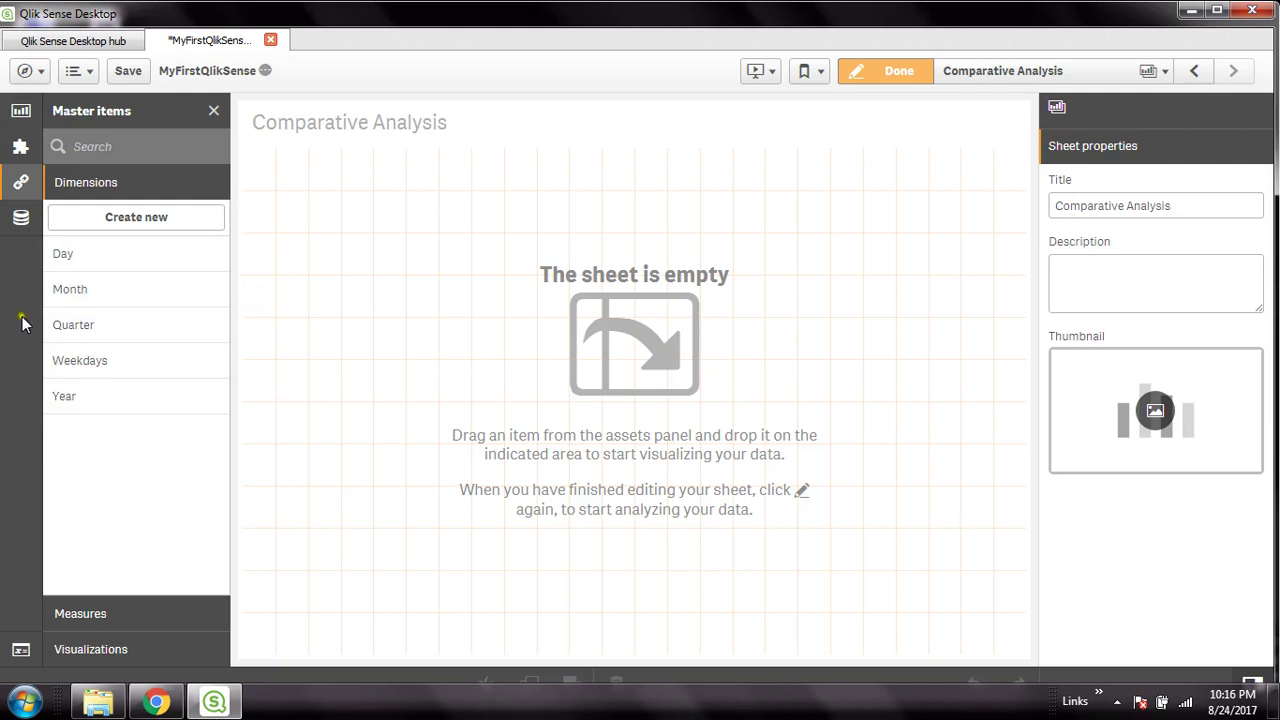
# - Place a bar chart on the empty Comparative Analysis sheet and give it a single Year dimension
pyautogui.click(20, 110)
pyautogui.moveTo(133, 188); pyautogui.dragTo(560, 258)
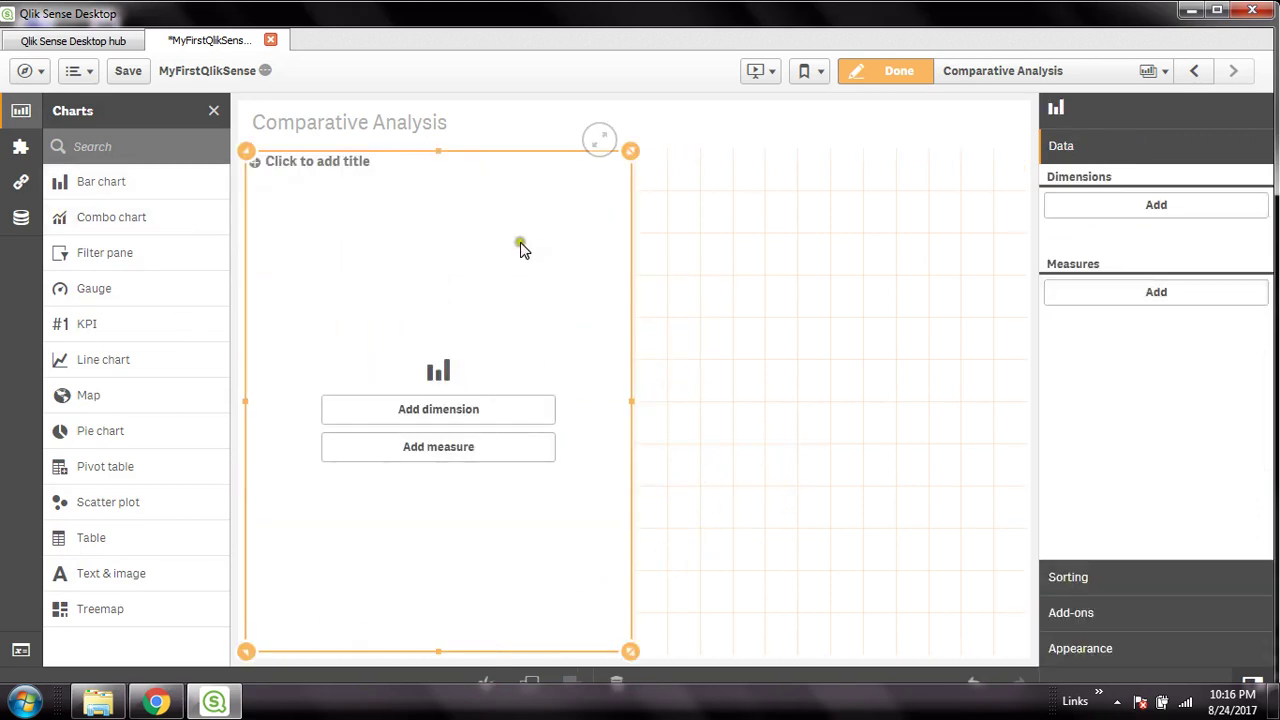
pyautogui.click(441, 412)
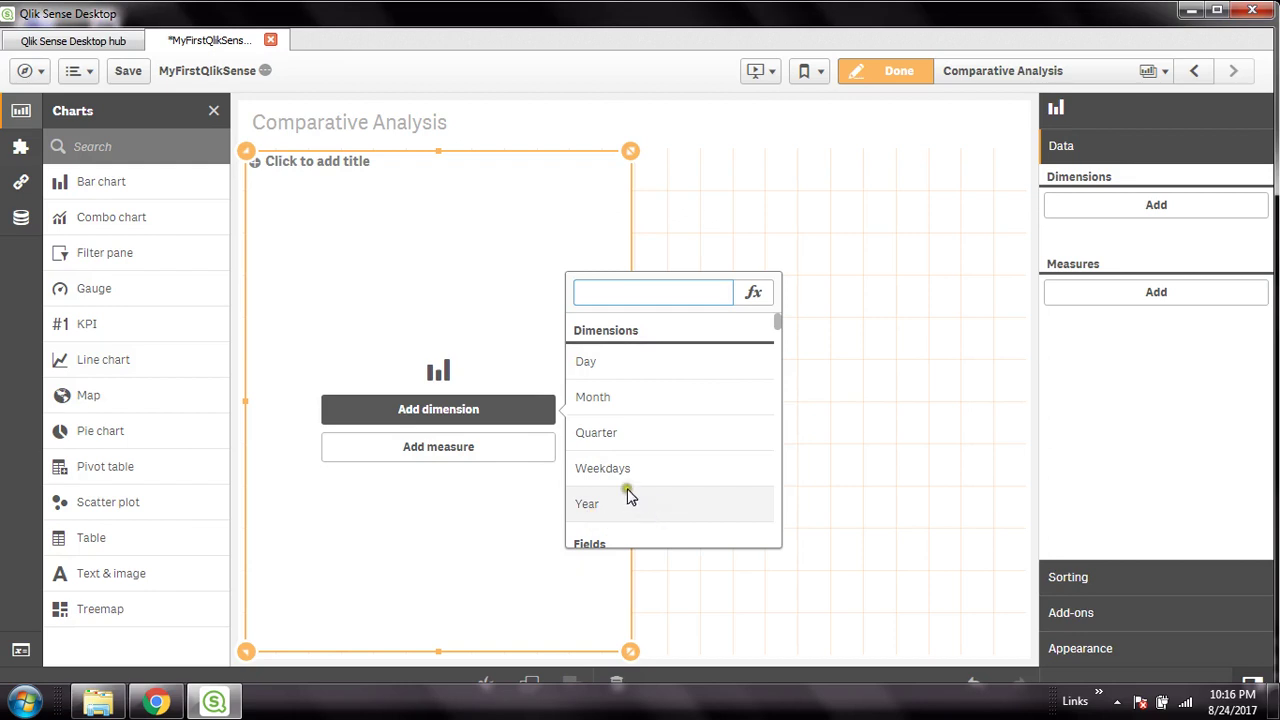
pyautogui.moveTo(776, 328); pyautogui.dragTo(768, 302)
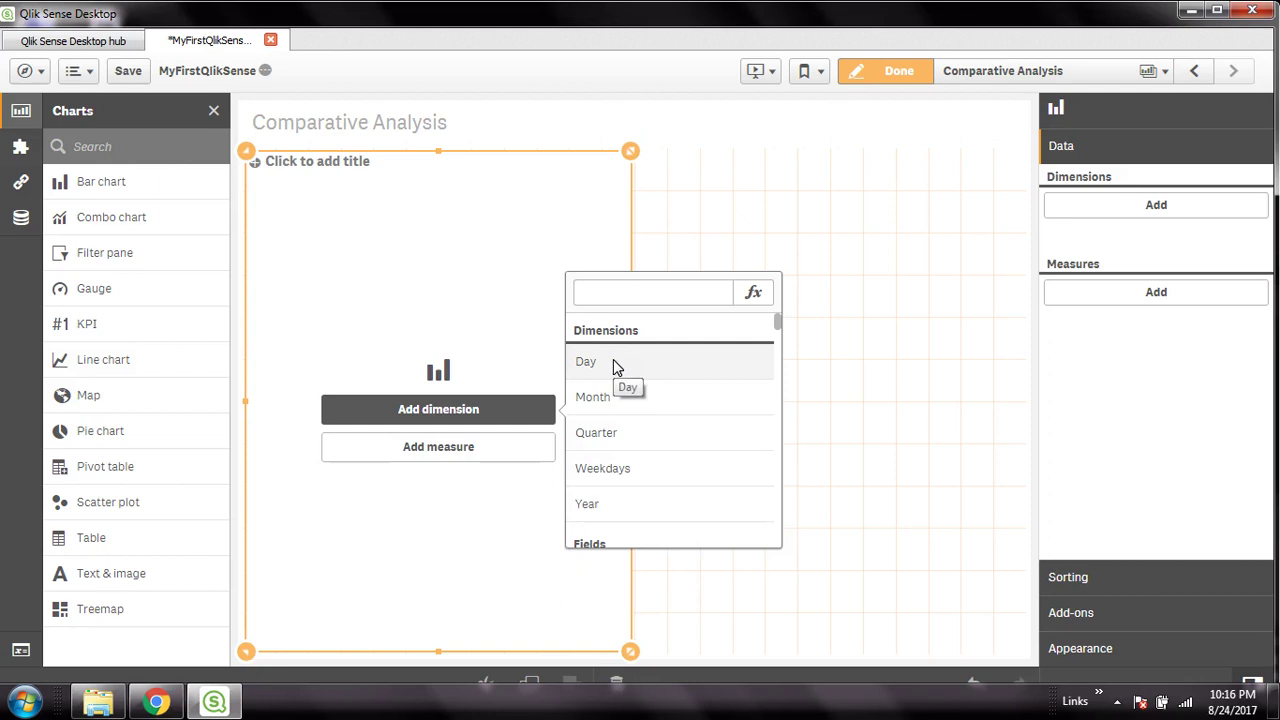
pyautogui.click(622, 393)
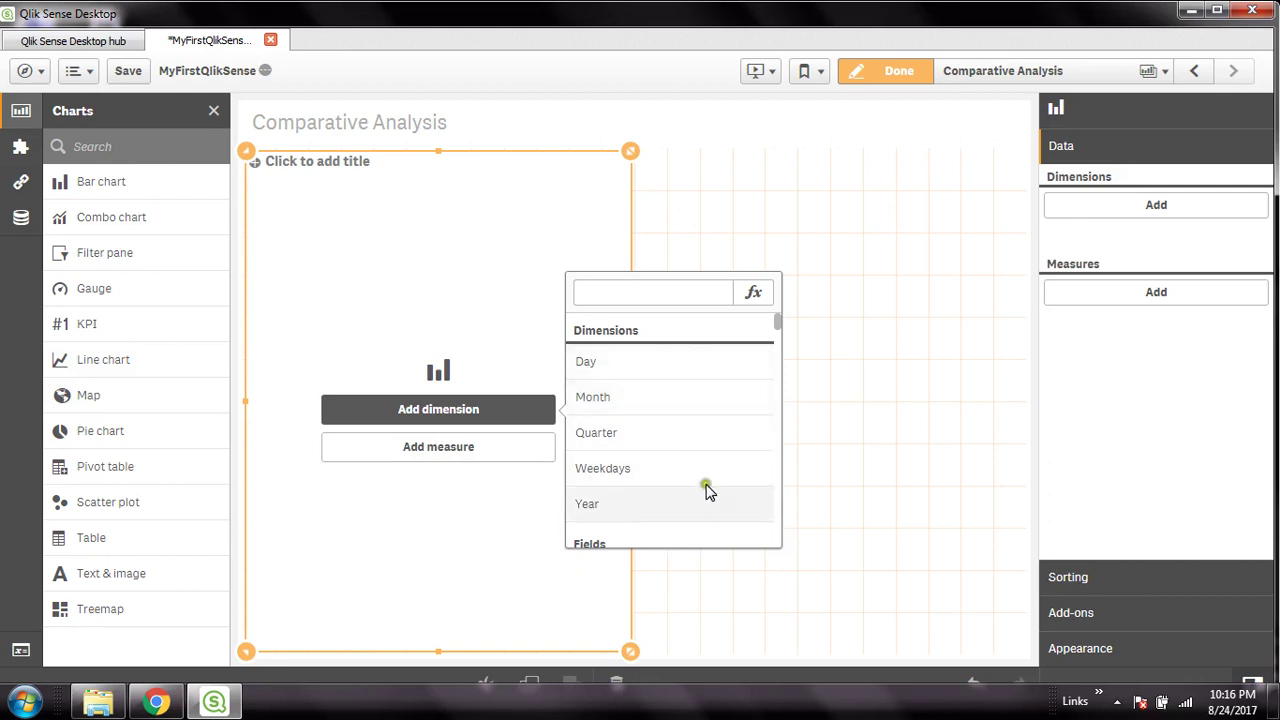
pyautogui.doubleClick(604, 506)
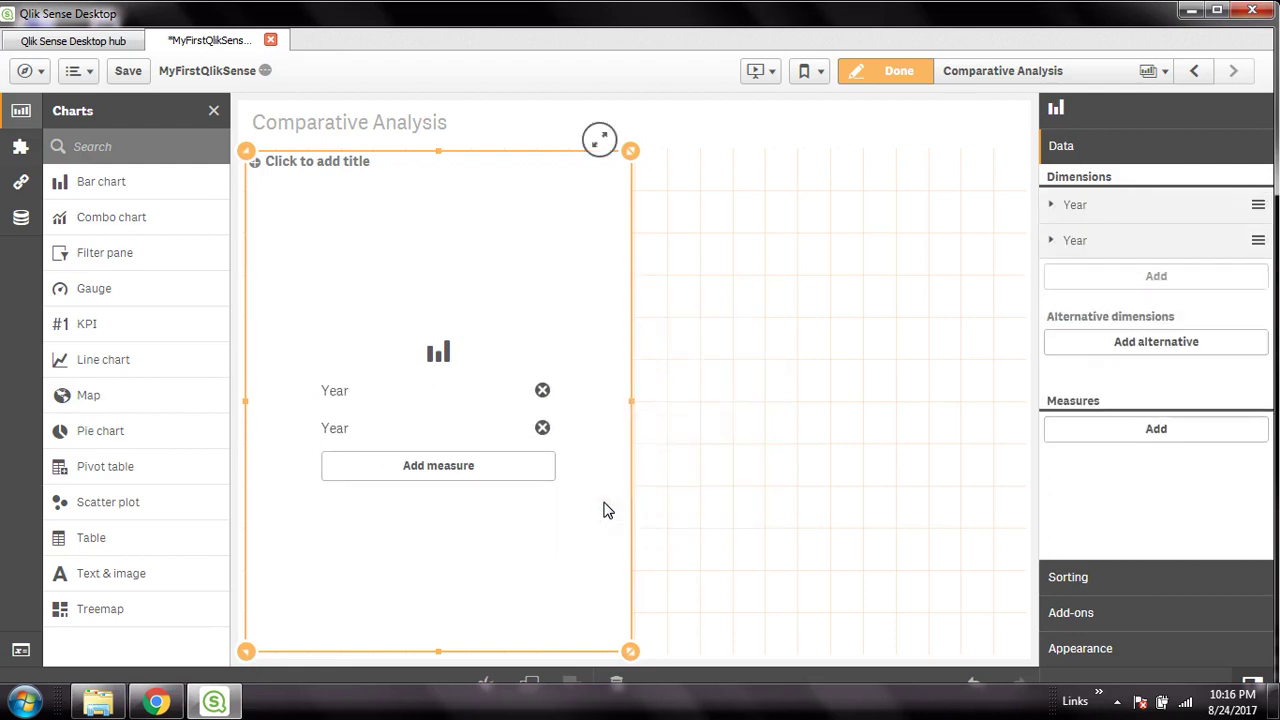
pyautogui.click(542, 427)
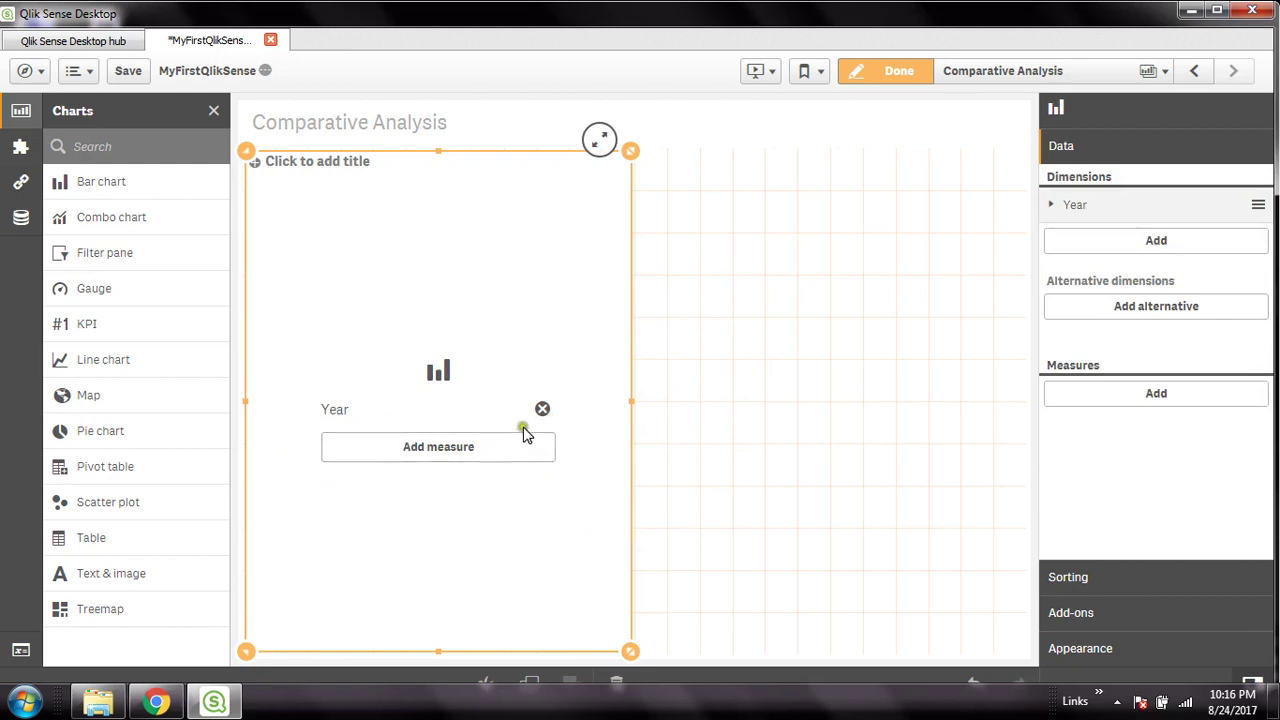
# - Add the Revenue master measure to the bar chart
pyautogui.click(452, 463)
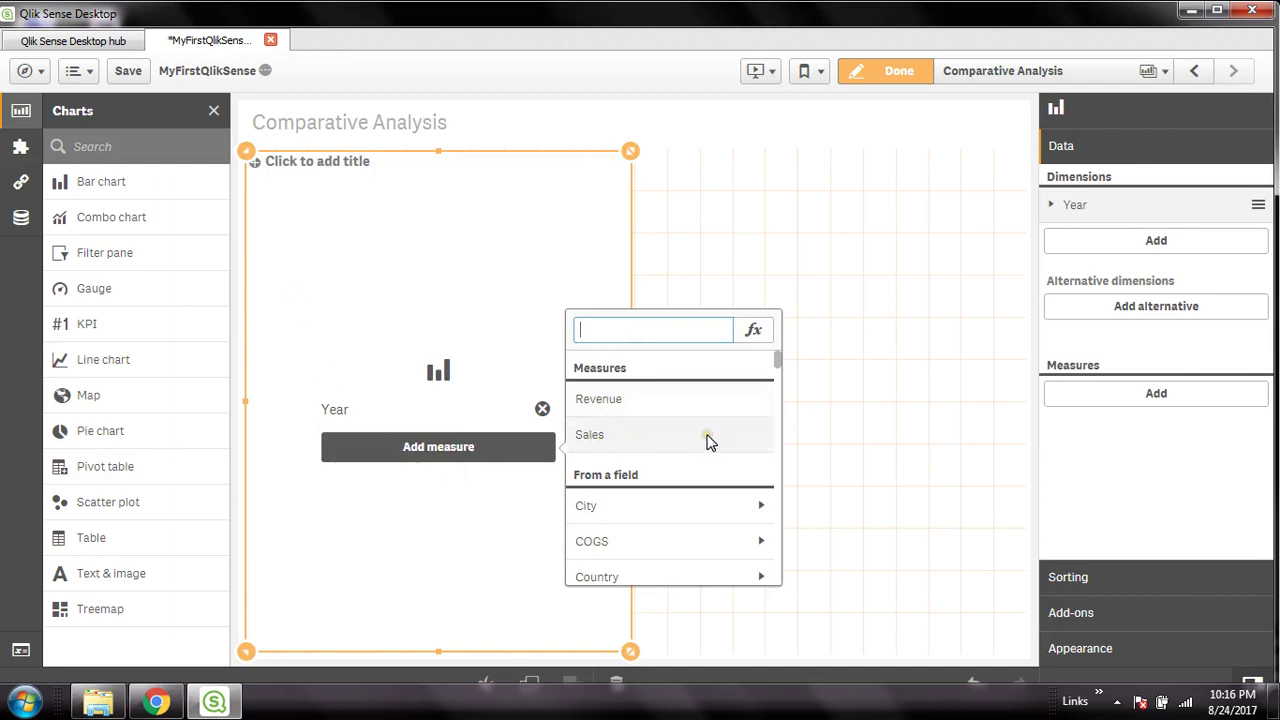
pyautogui.click(637, 402)
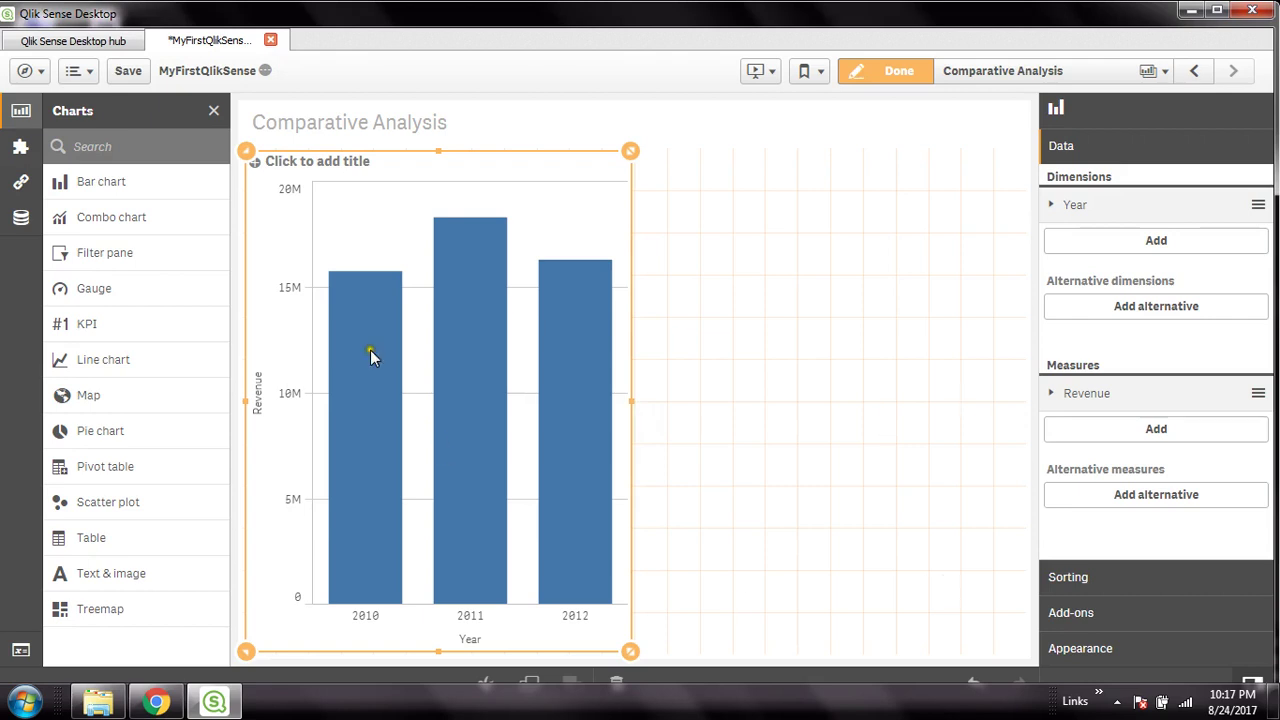
pyautogui.moveTo(596, 440)
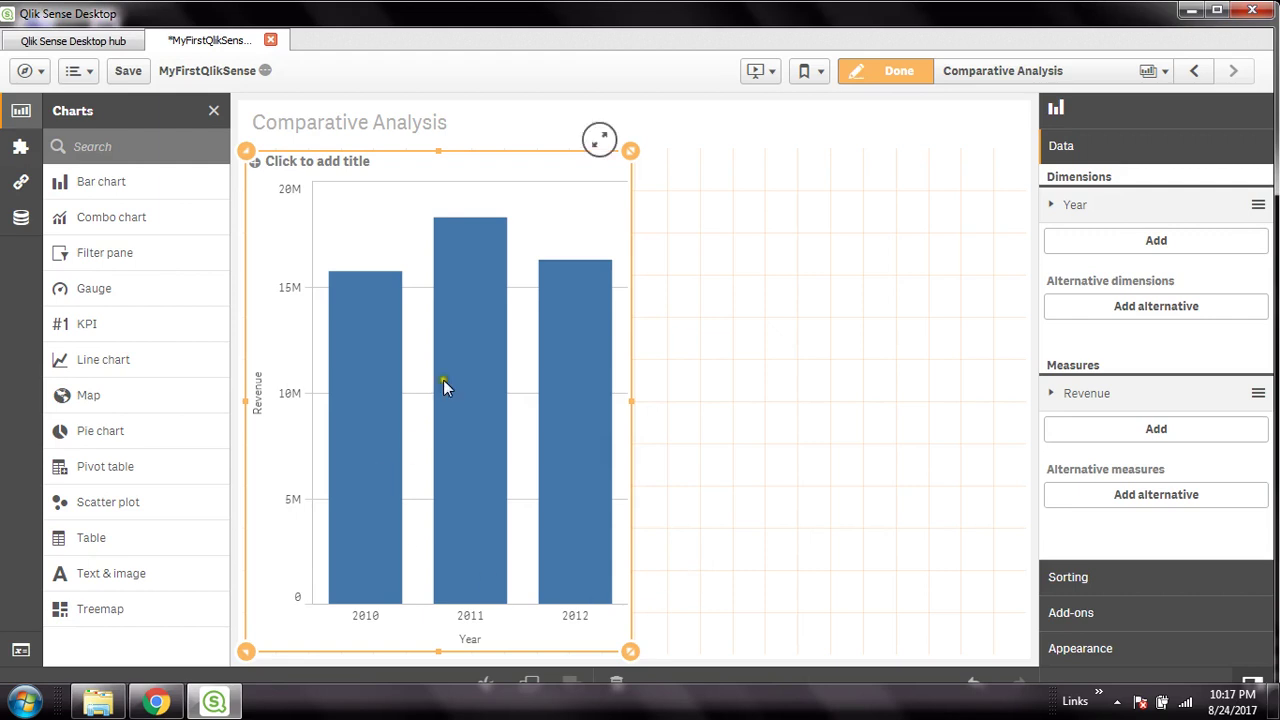
# - View the sheet with its bar chart outside edit mode and return to editing
pyautogui.click(818, 248)
pyautogui.click(905, 74)
pyautogui.click(843, 446)
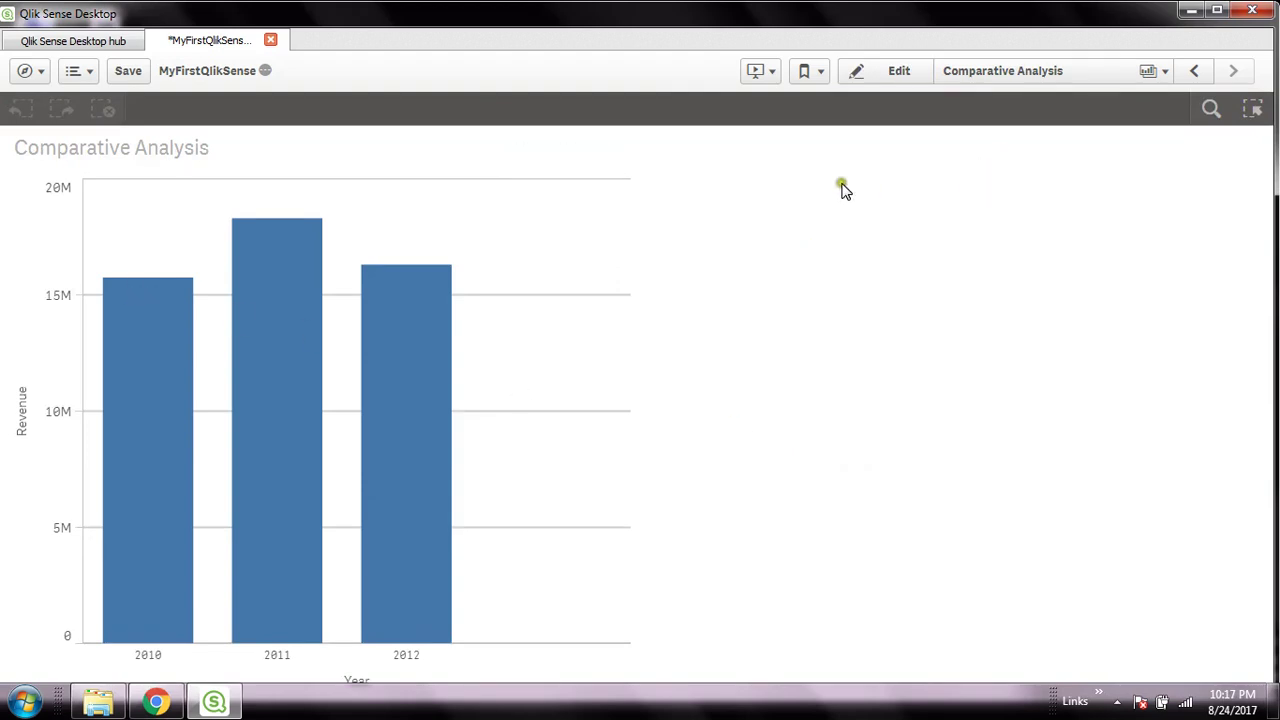
pyautogui.click(843, 349)
pyautogui.click(886, 77)
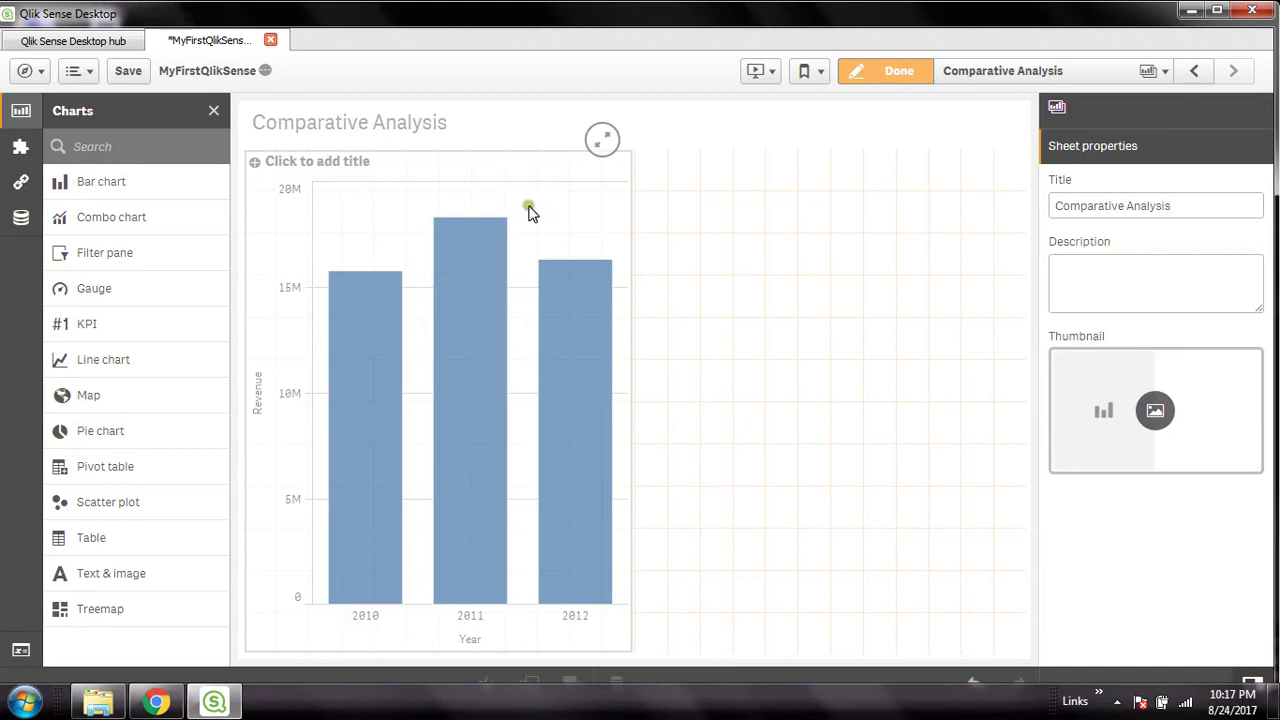
# - Title the bar chart Revenue by Time
pyautogui.click(400, 158)
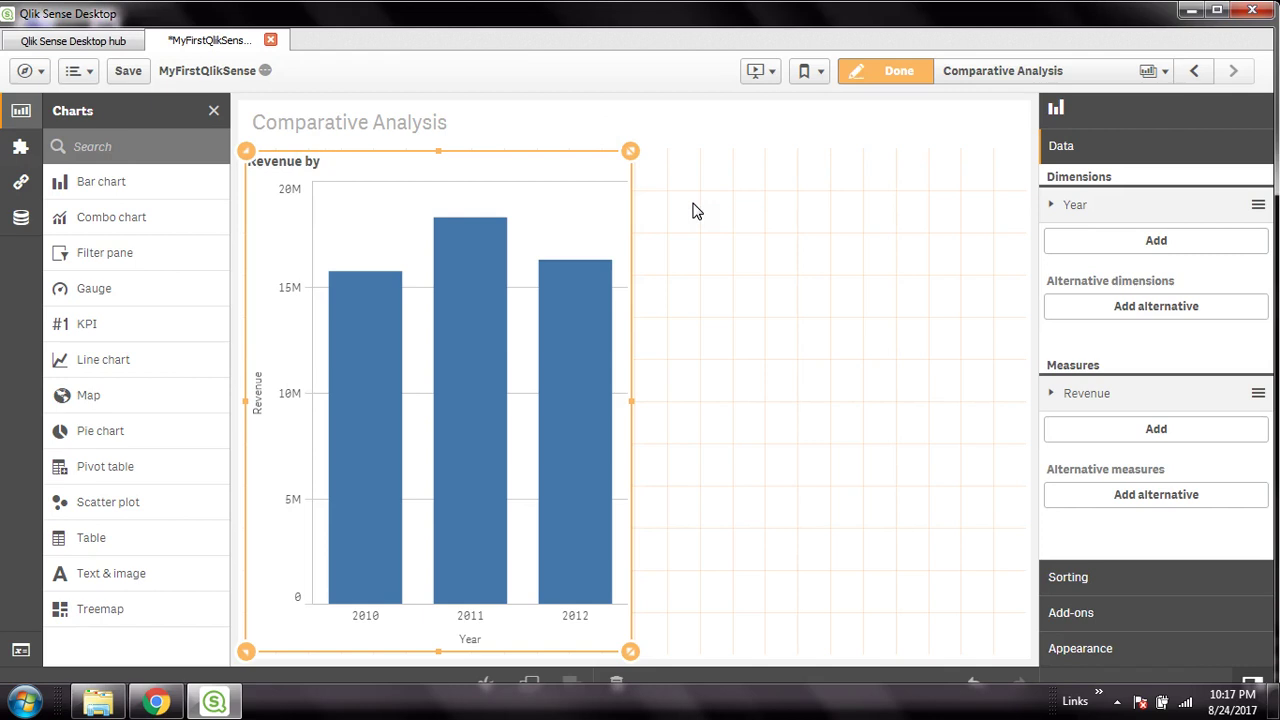
pyautogui.click(697, 211)
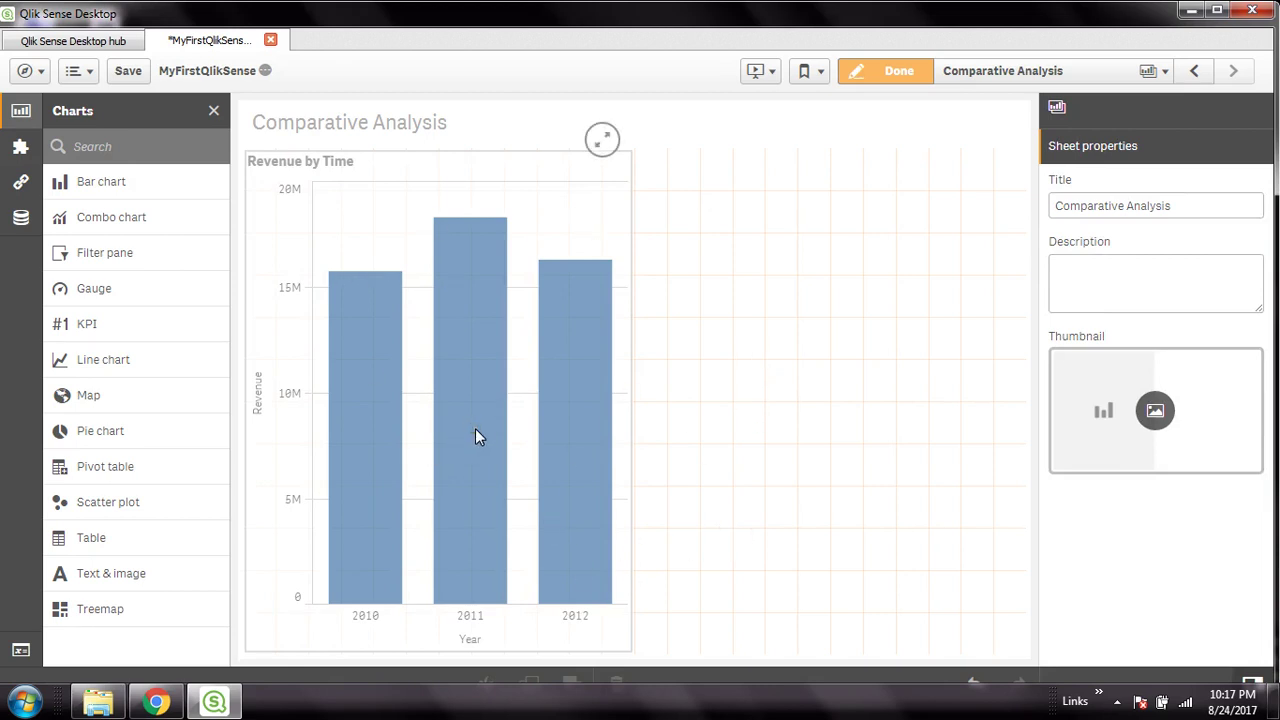
pyautogui.click(533, 200)
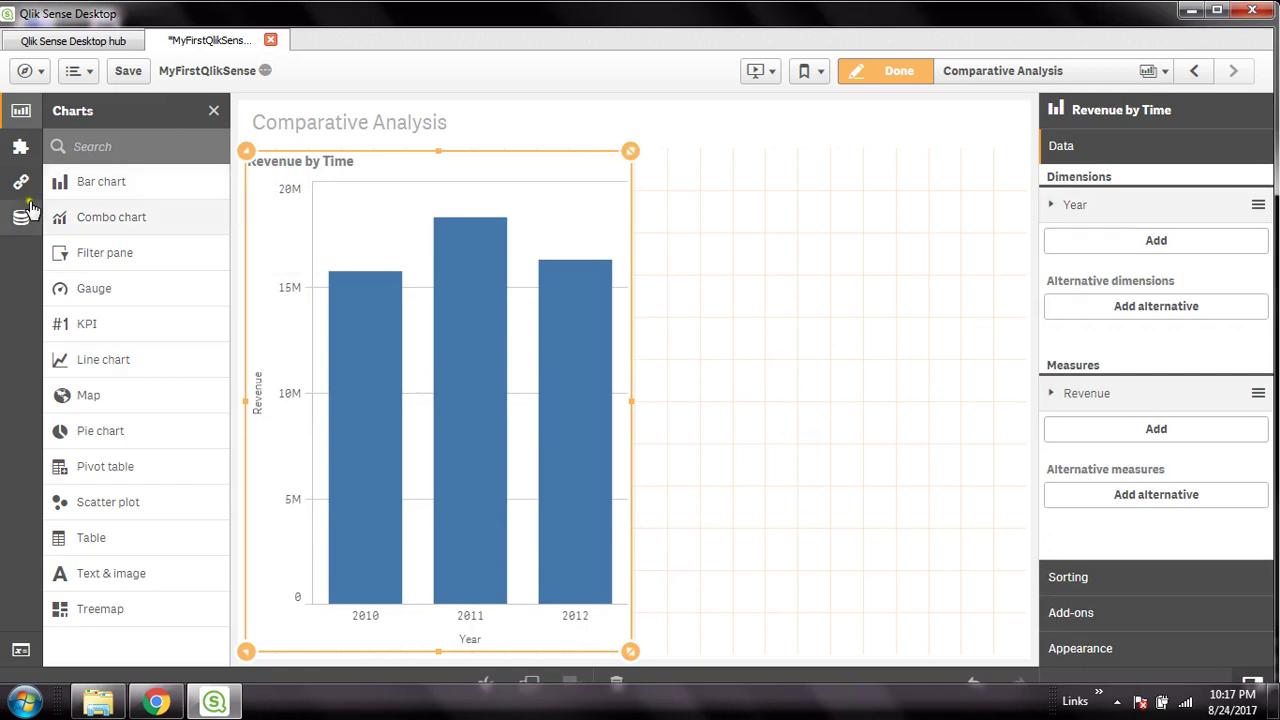
# - Collapse the list of chart types to widen the sheet area and select the Revenue by Time chart
pyautogui.click(21, 110)
pyautogui.click(688, 332)
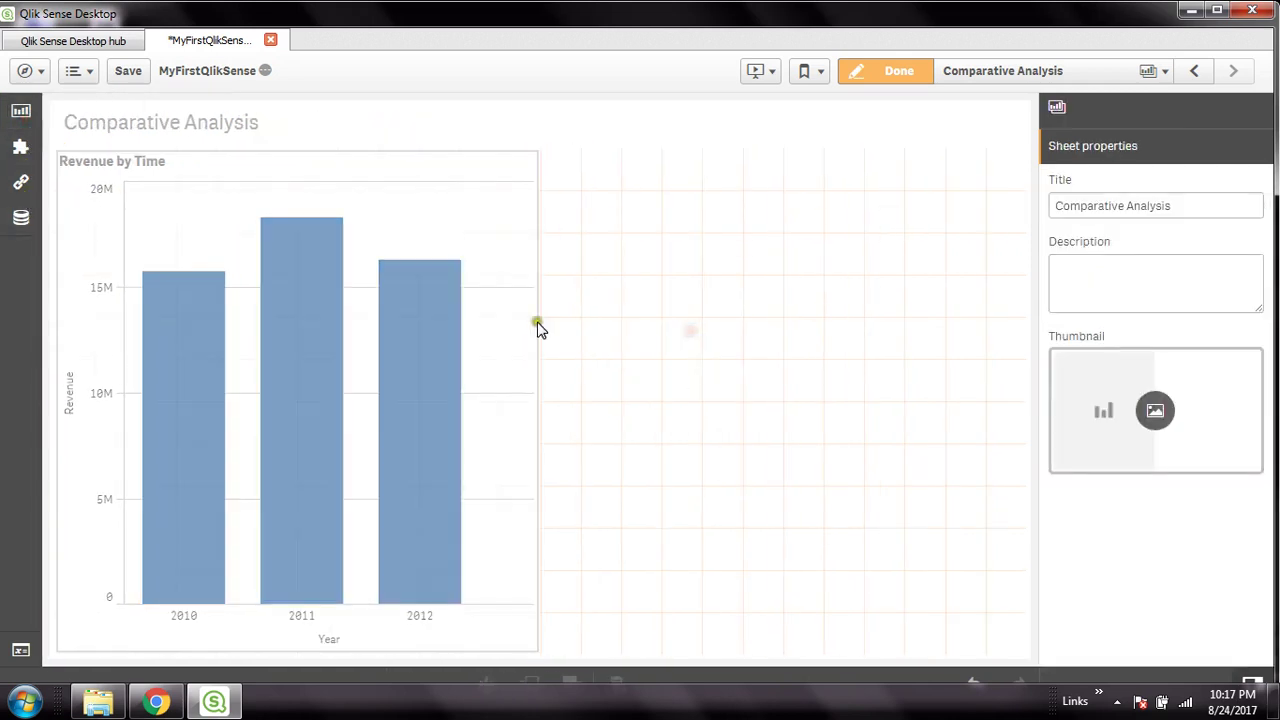
pyautogui.click(522, 284)
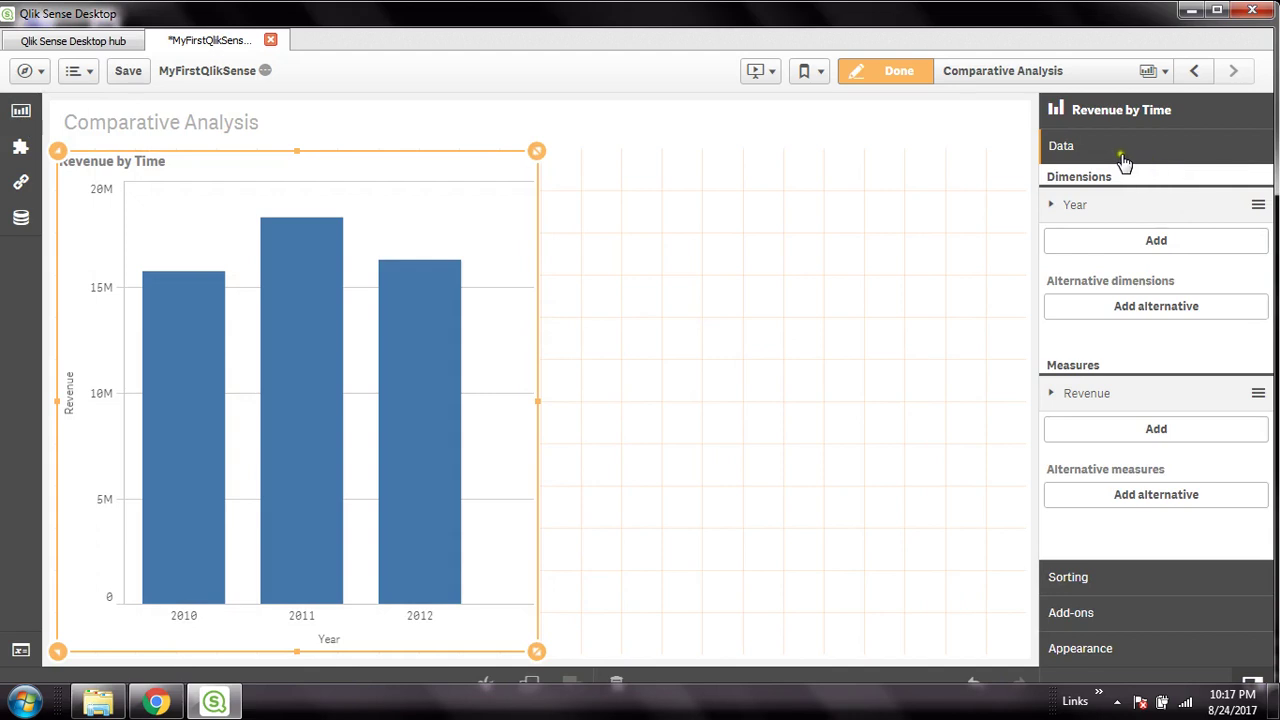
# - Add Quarter and Month as alternative dimensions of the Revenue by Time chart
pyautogui.click(1136, 212)
pyautogui.click(1136, 212)
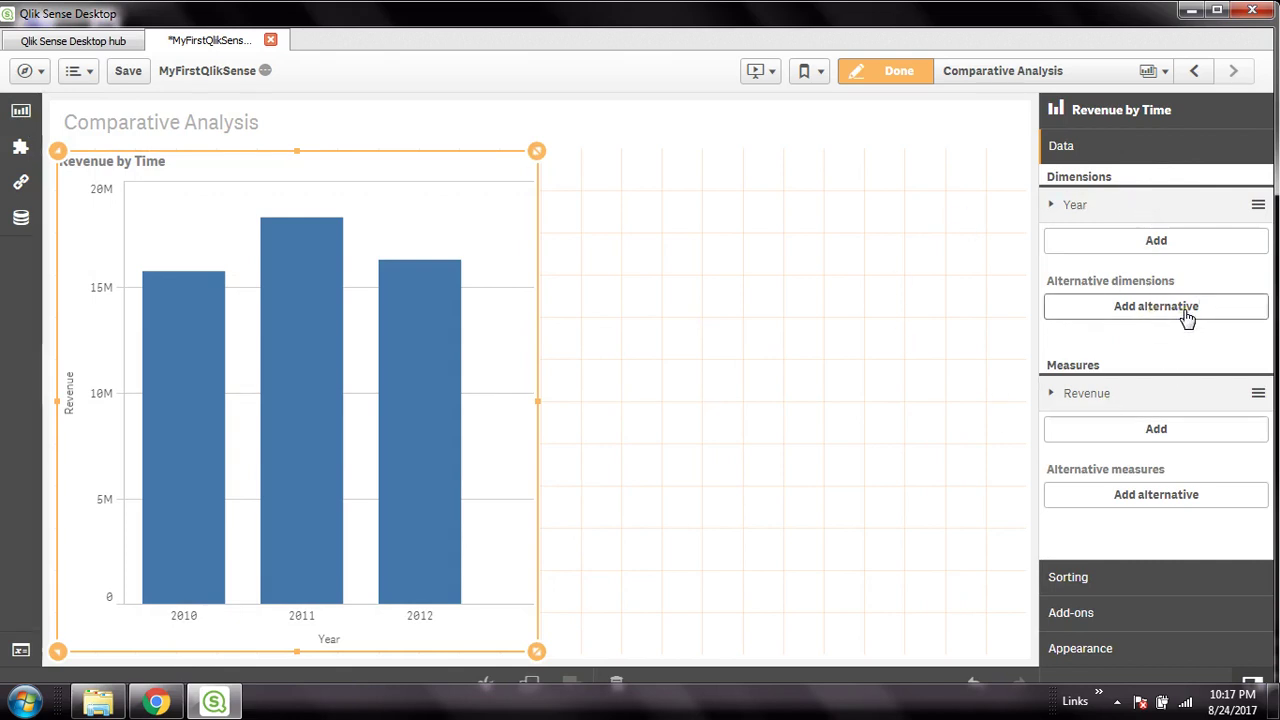
pyautogui.click(1185, 310)
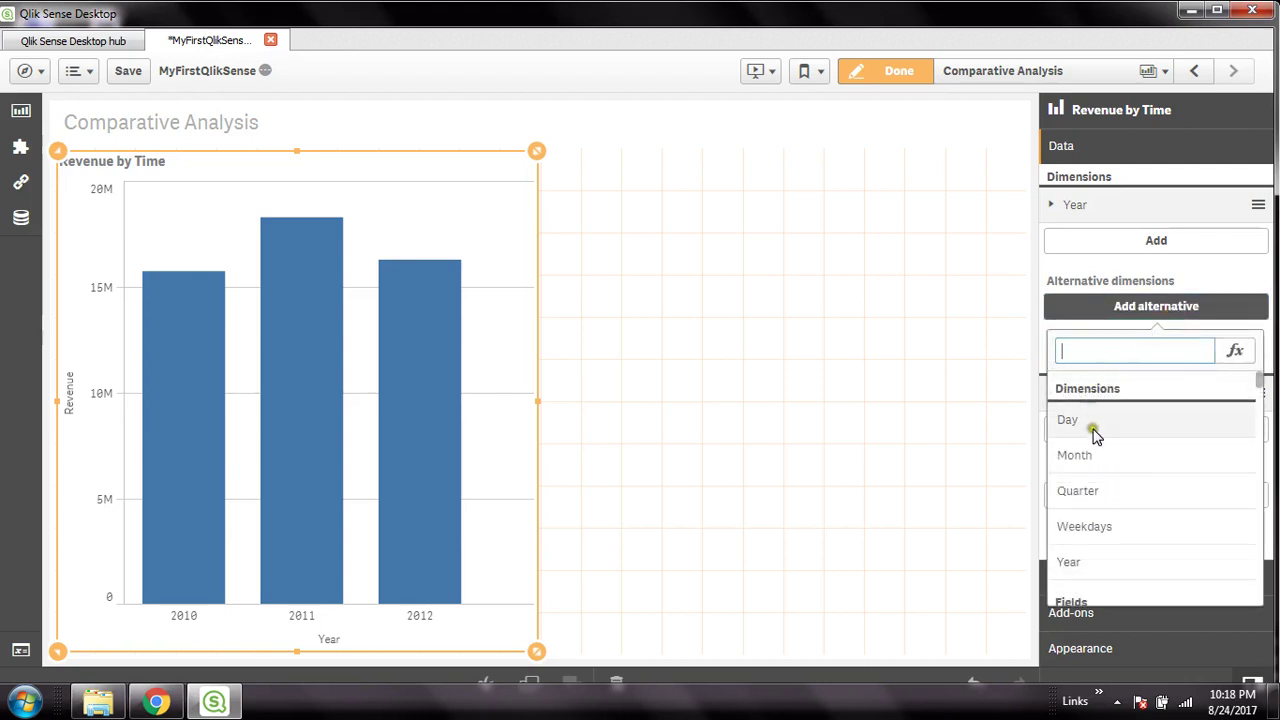
pyautogui.click(1099, 492)
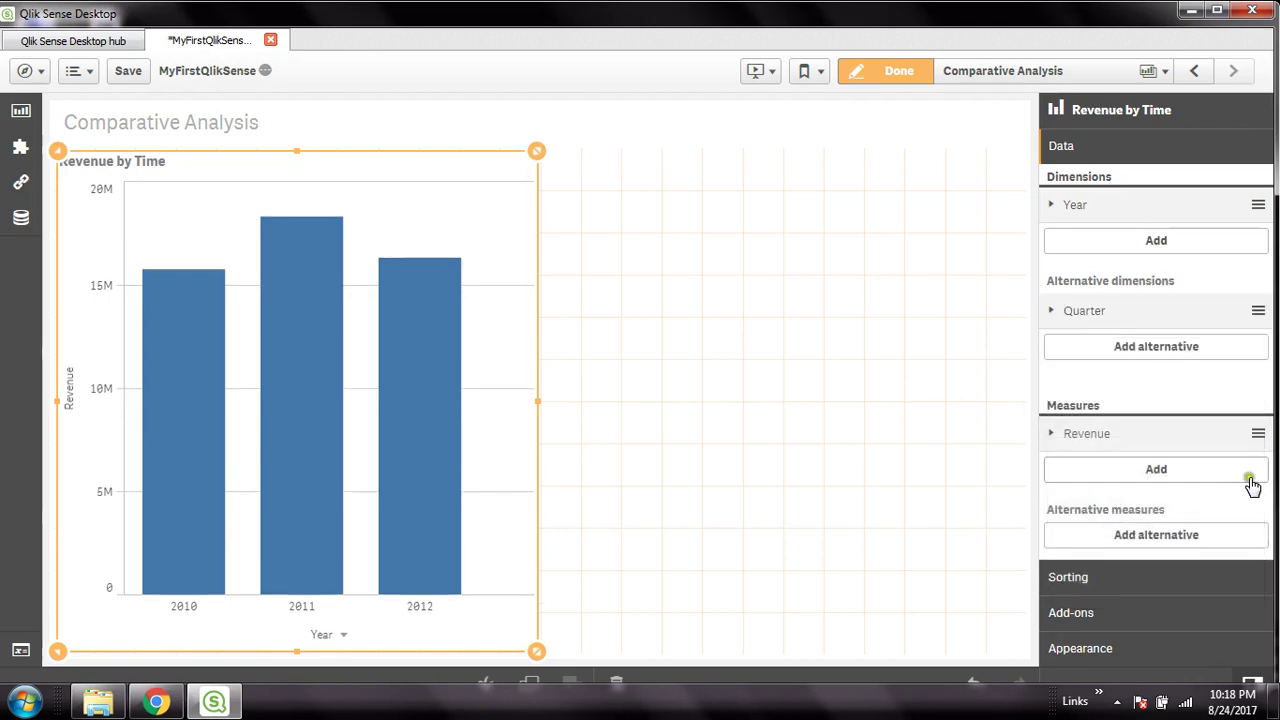
pyautogui.click(1180, 350)
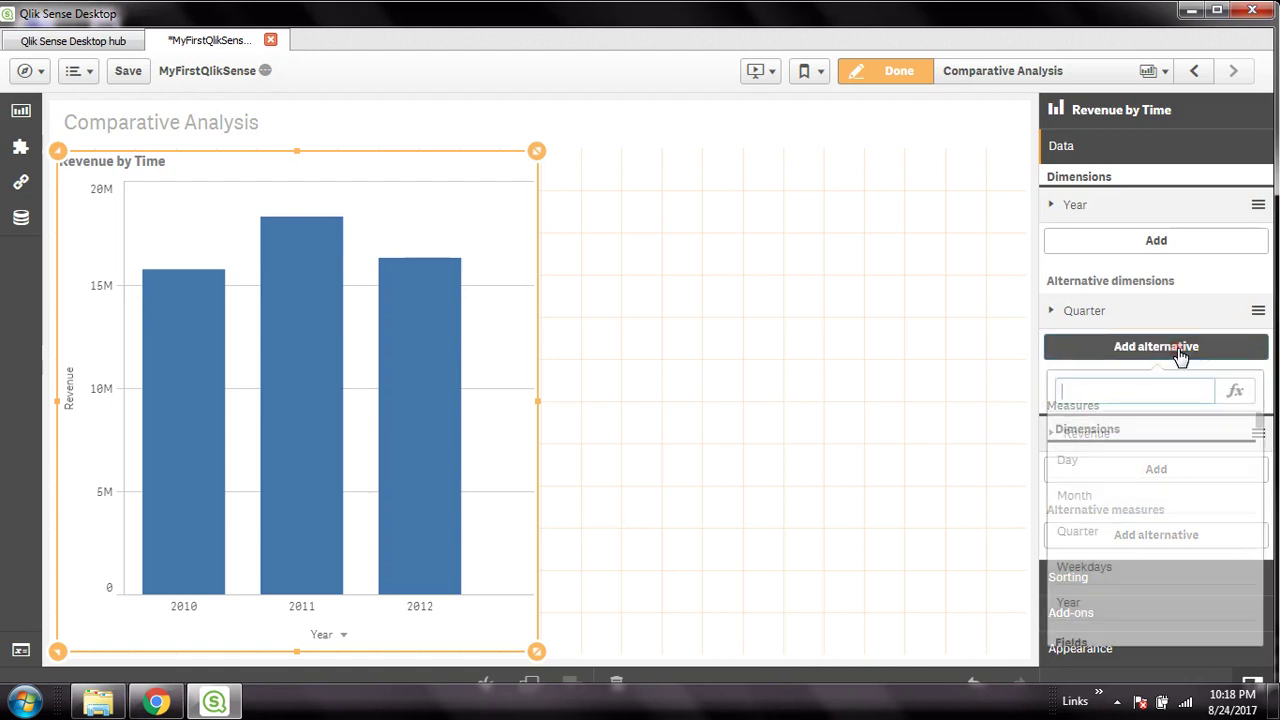
pyautogui.click(1110, 506)
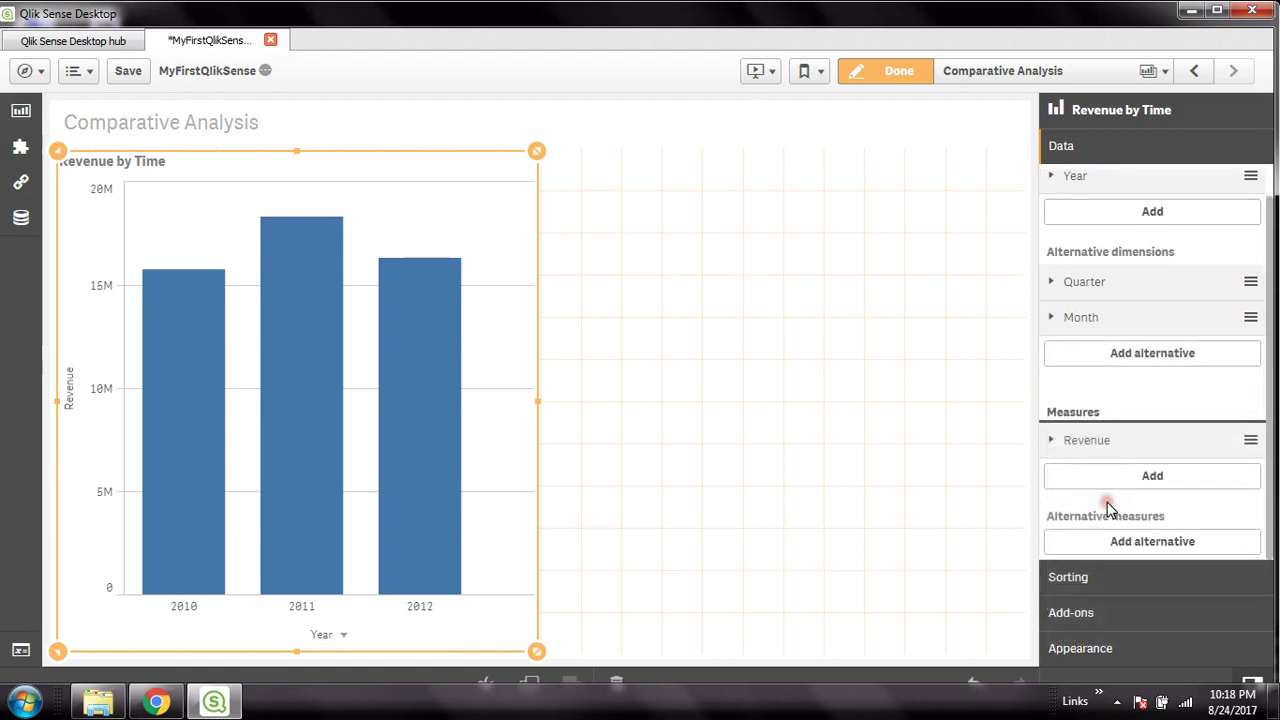
# - Add Weekdays and Day as further alternative dimensions of the Revenue by Time chart
pyautogui.click(1153, 355)
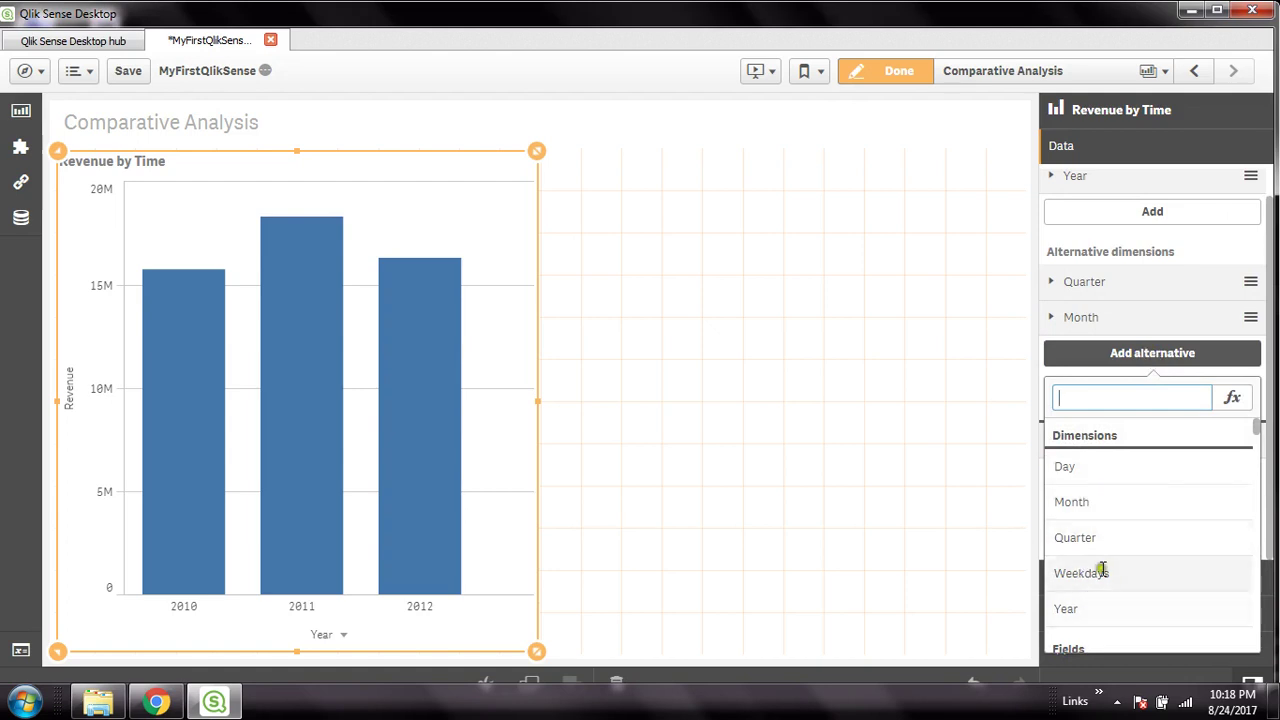
pyautogui.click(1100, 570)
pyautogui.click(1156, 356)
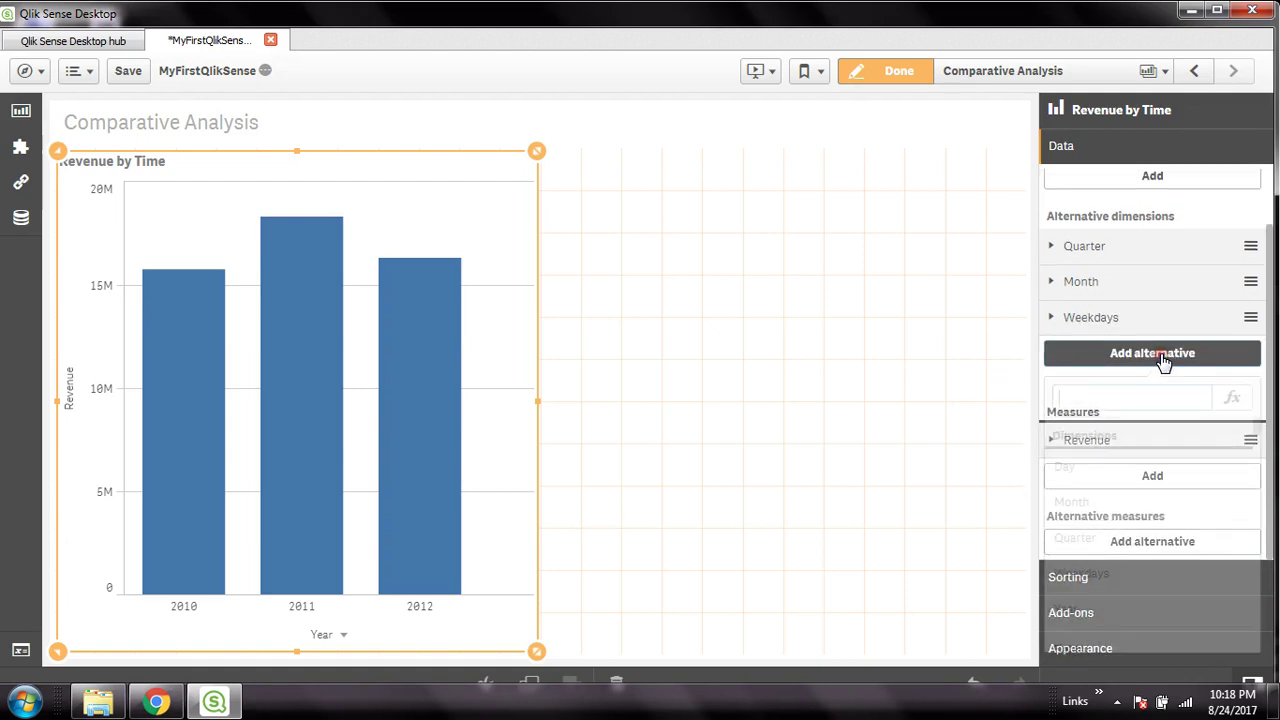
pyautogui.click(1111, 466)
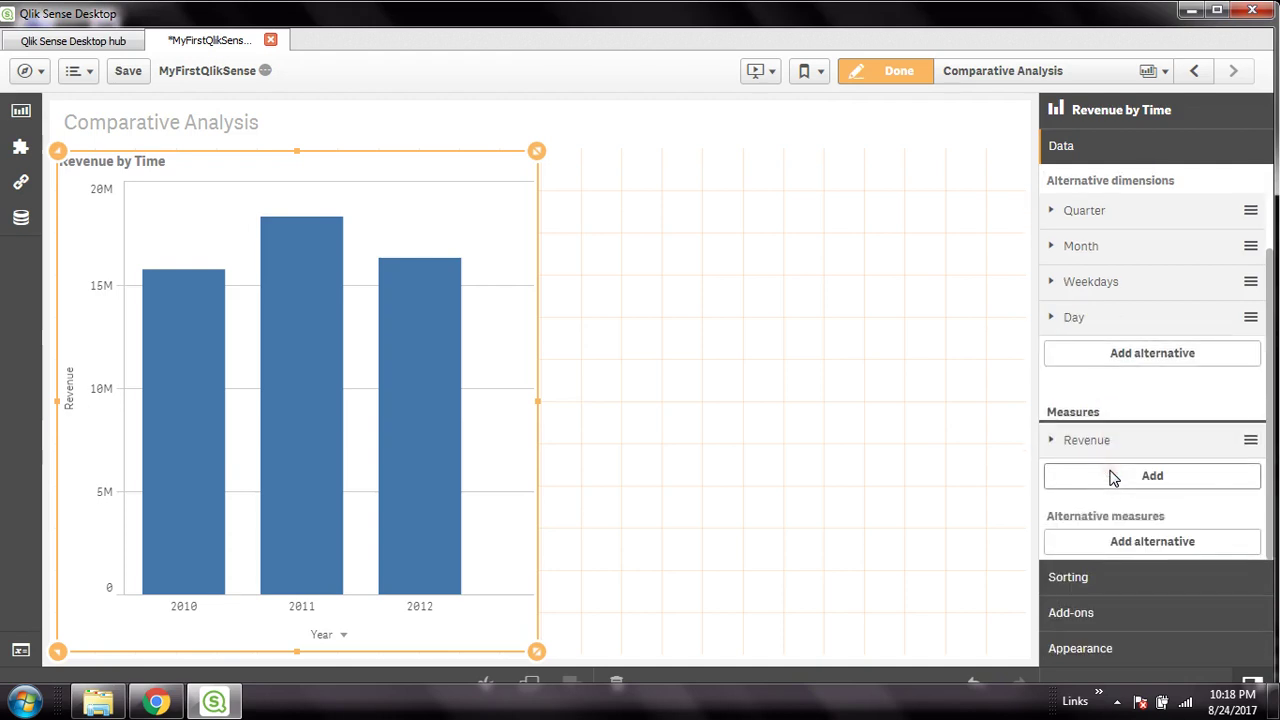
pyautogui.click(1234, 394)
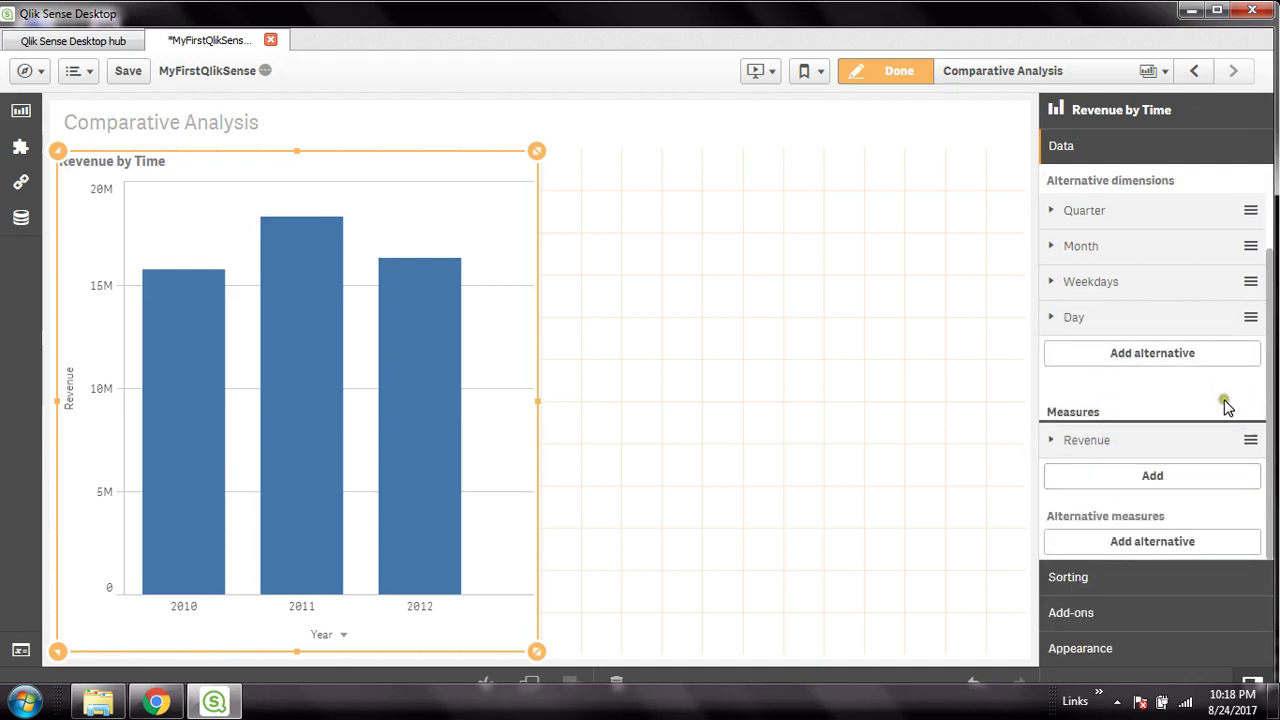
pyautogui.click(1096, 143)
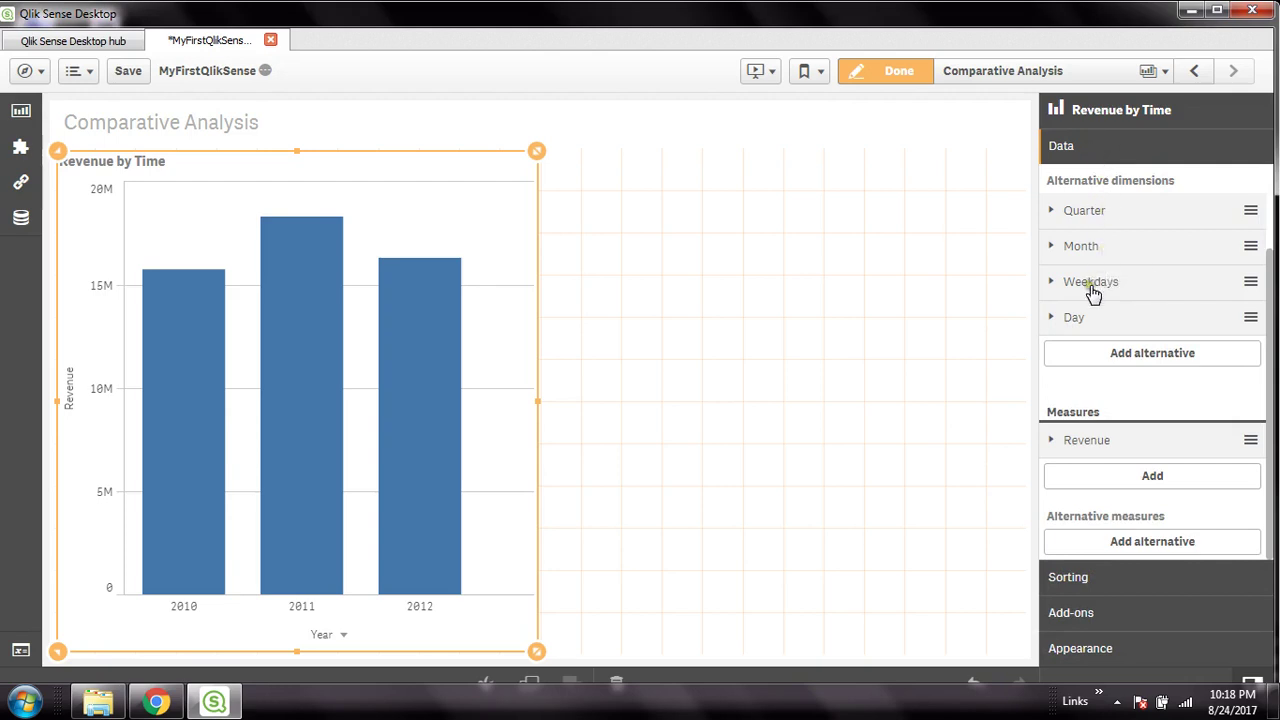
# - Color the Revenue by Time bars with custom colors by dimension and save the app
pyautogui.click(724, 340)
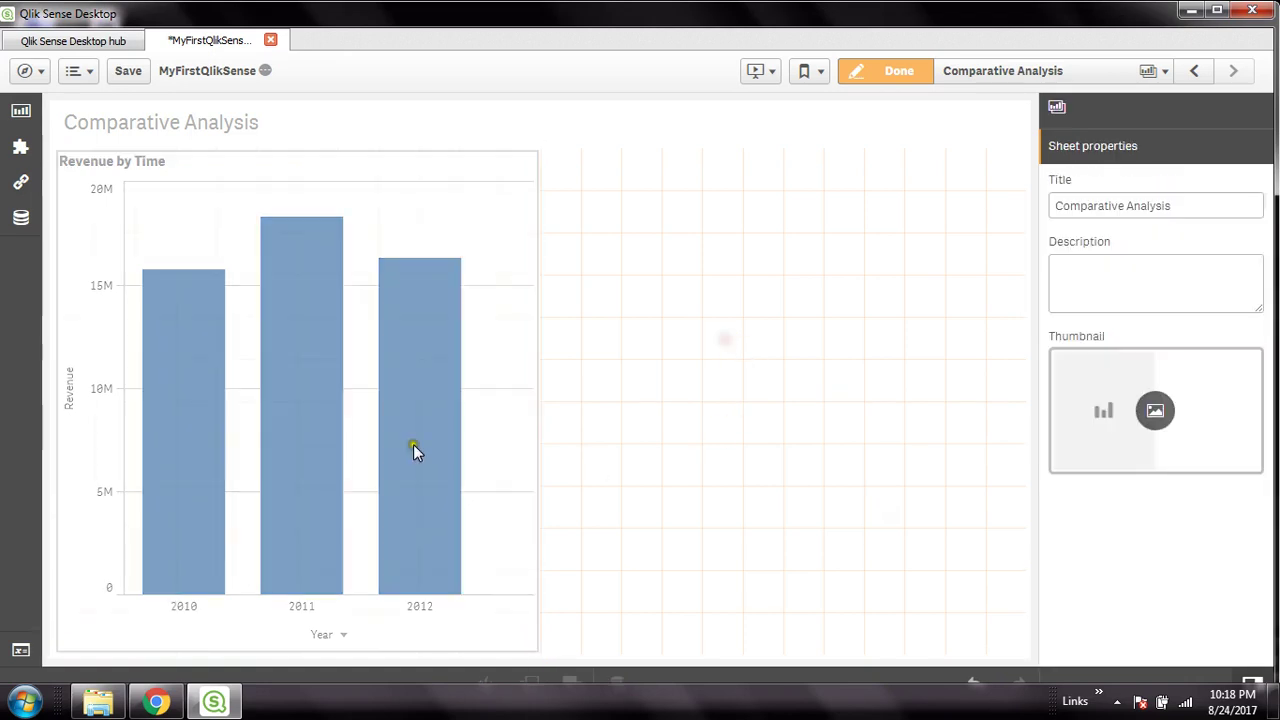
pyautogui.click(435, 195)
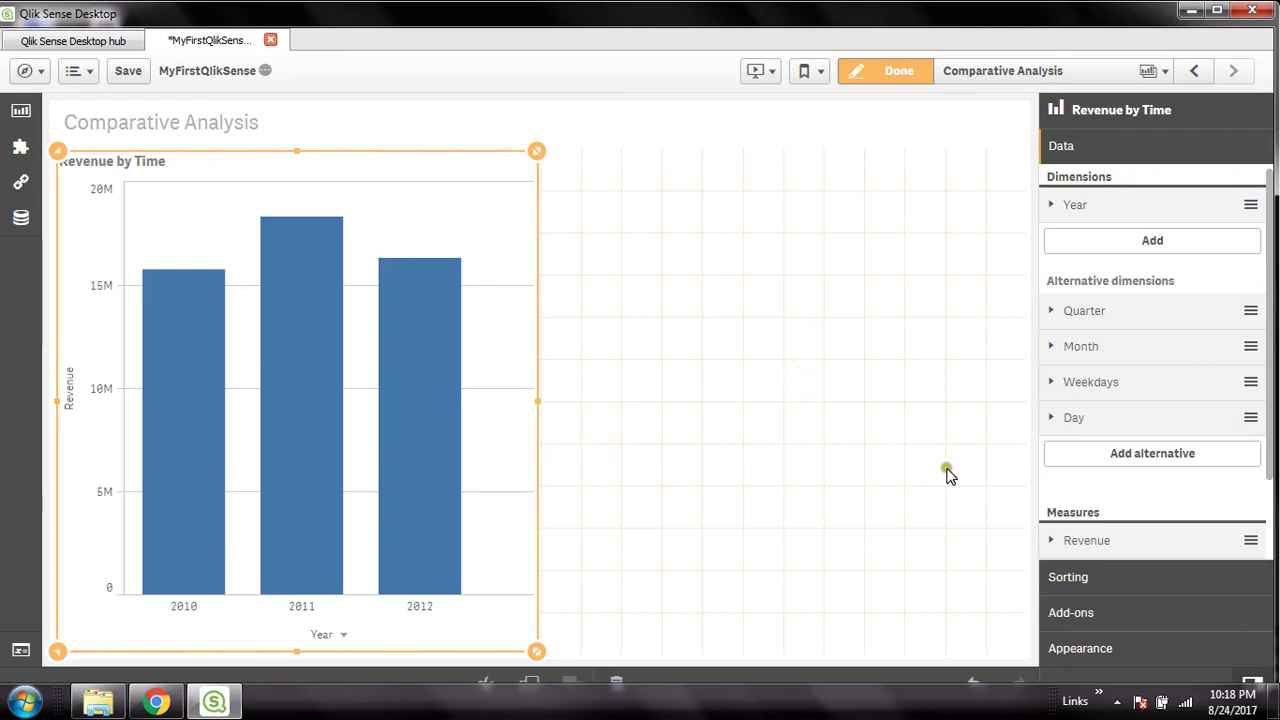
pyautogui.click(1085, 650)
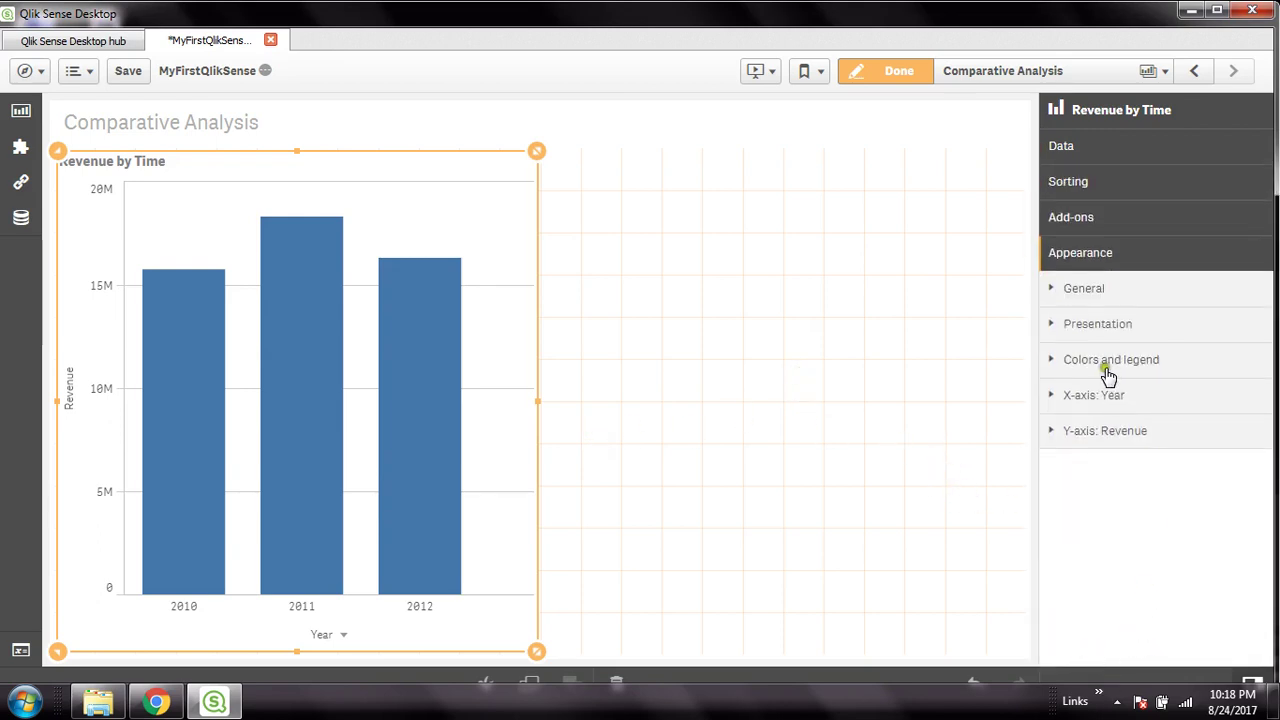
pyautogui.click(1048, 359)
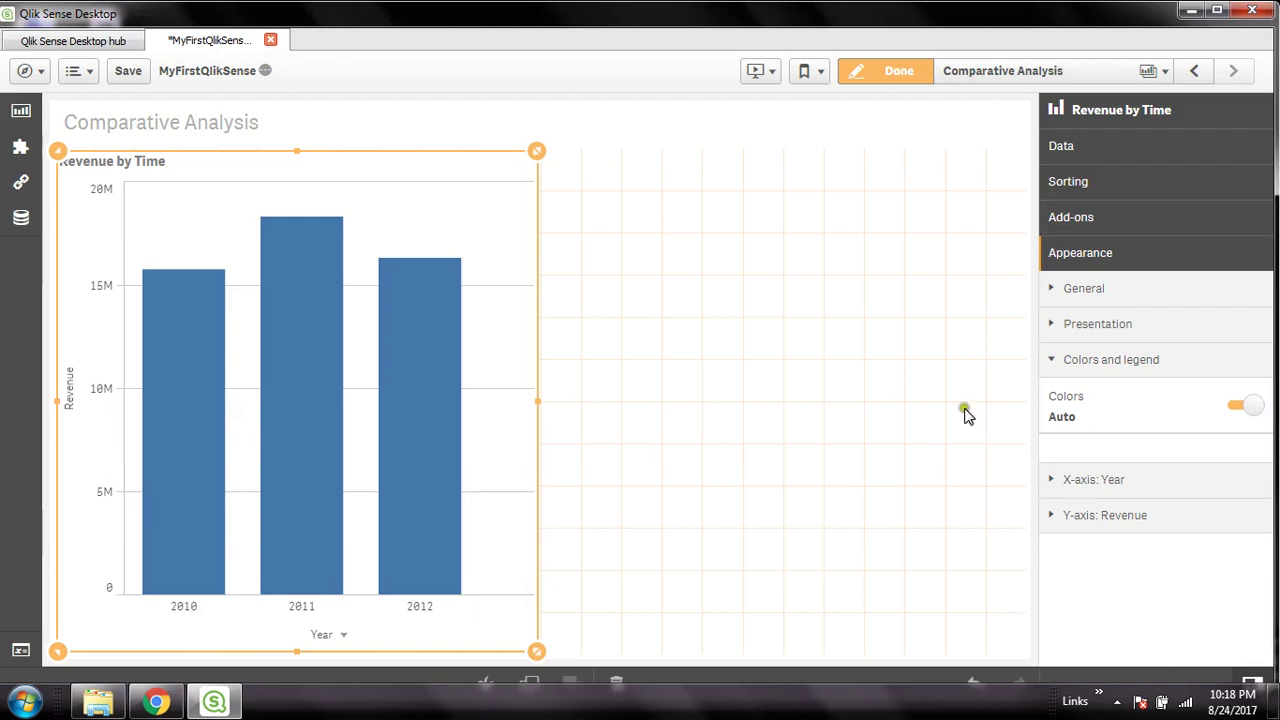
pyautogui.click(1245, 410)
pyautogui.click(1114, 452)
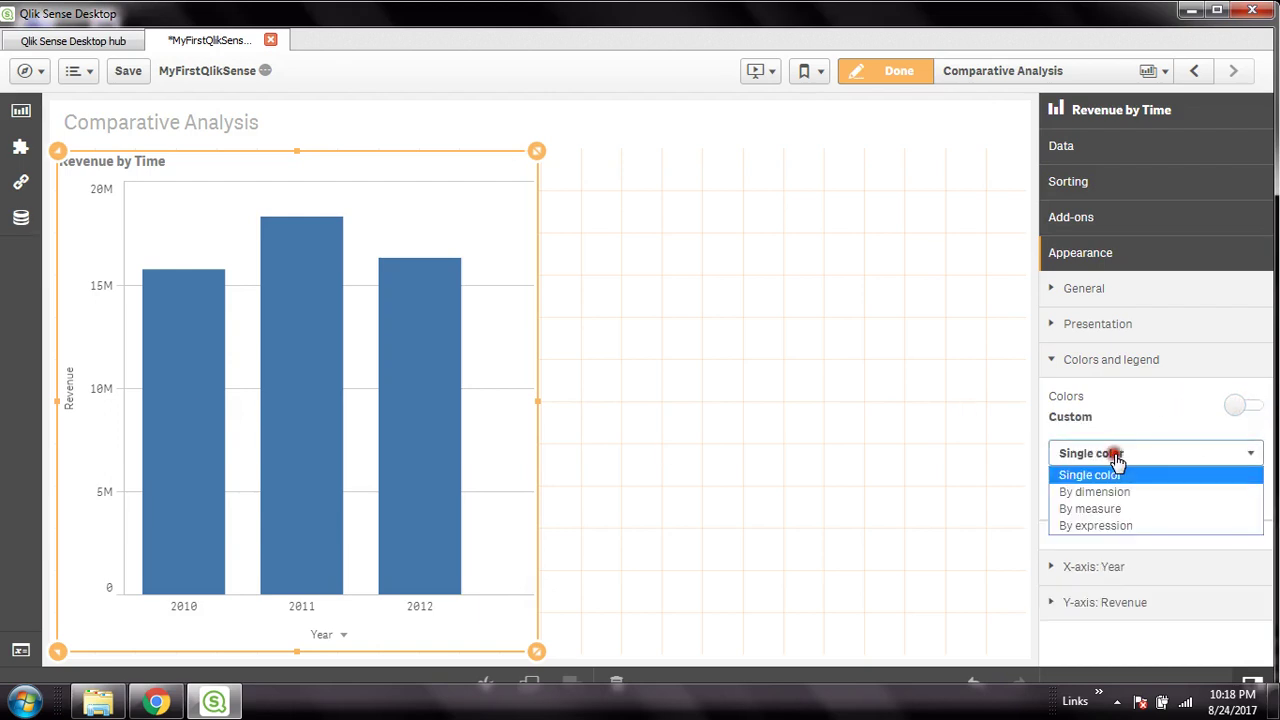
pyautogui.click(1116, 492)
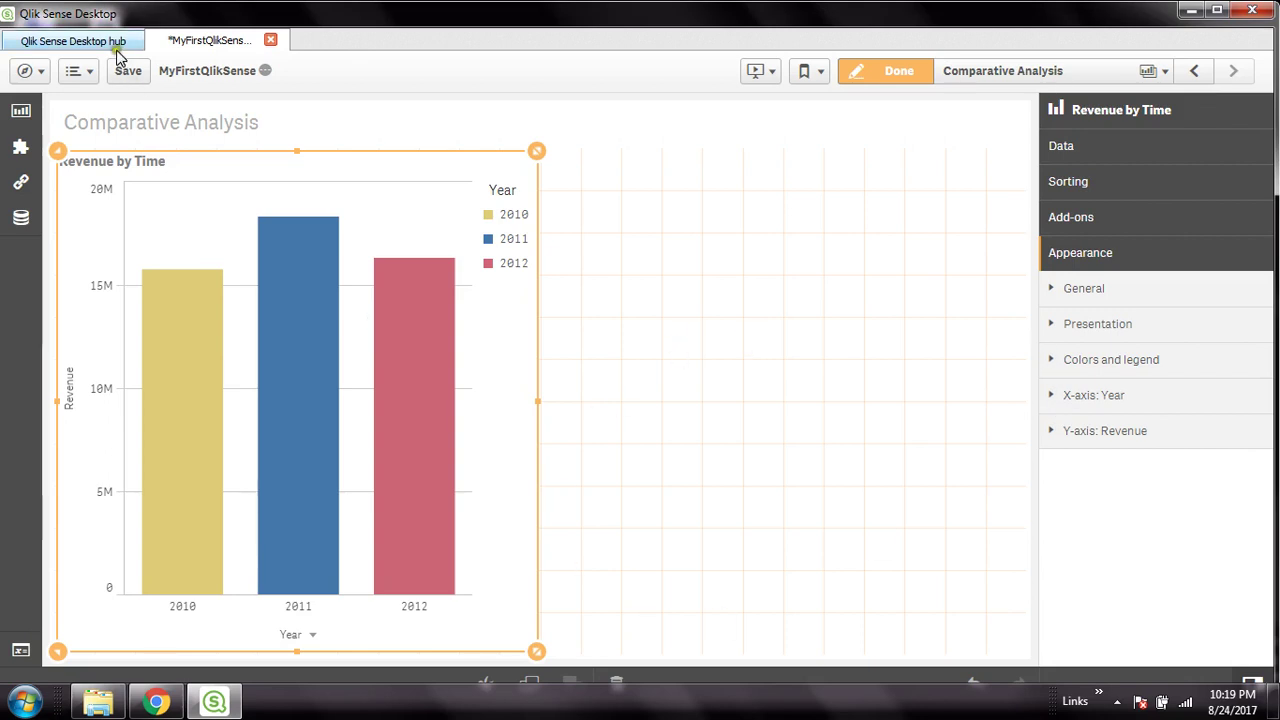
pyautogui.click(129, 76)
pyautogui.click(811, 294)
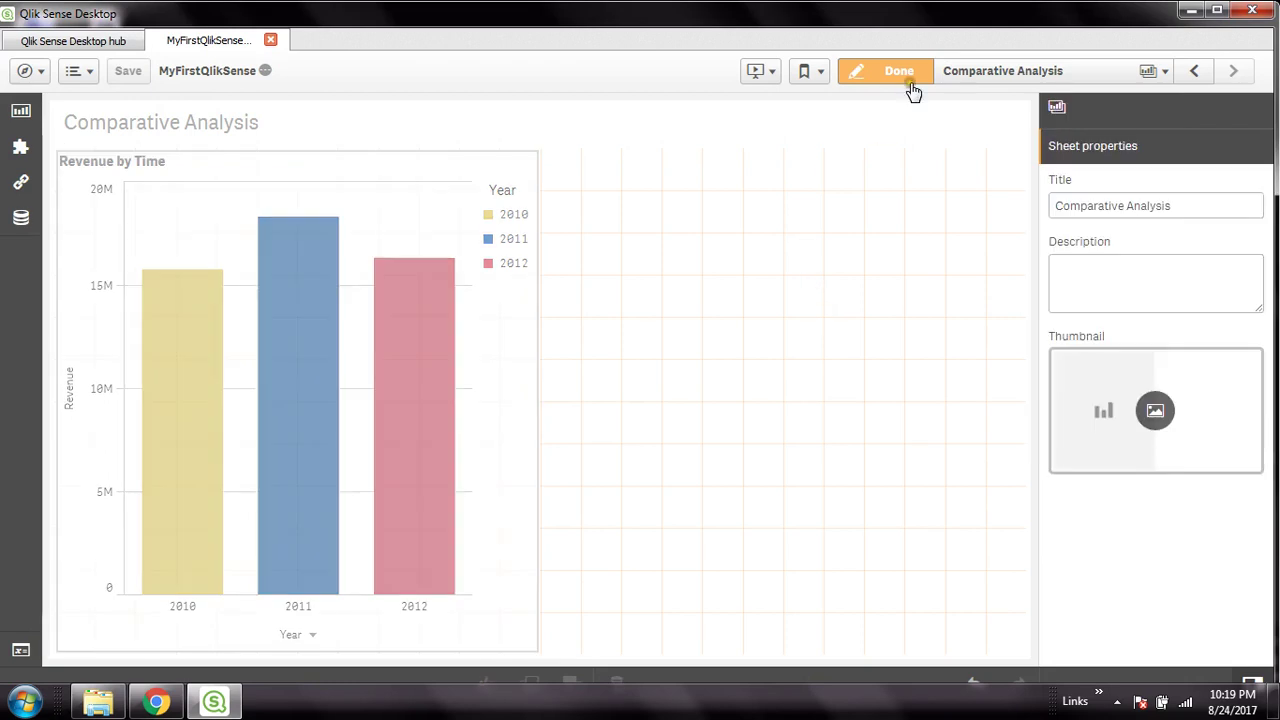
# - Turn on value labels in the presentation settings of the Revenue by Time chart and save the app
pyautogui.click(424, 242)
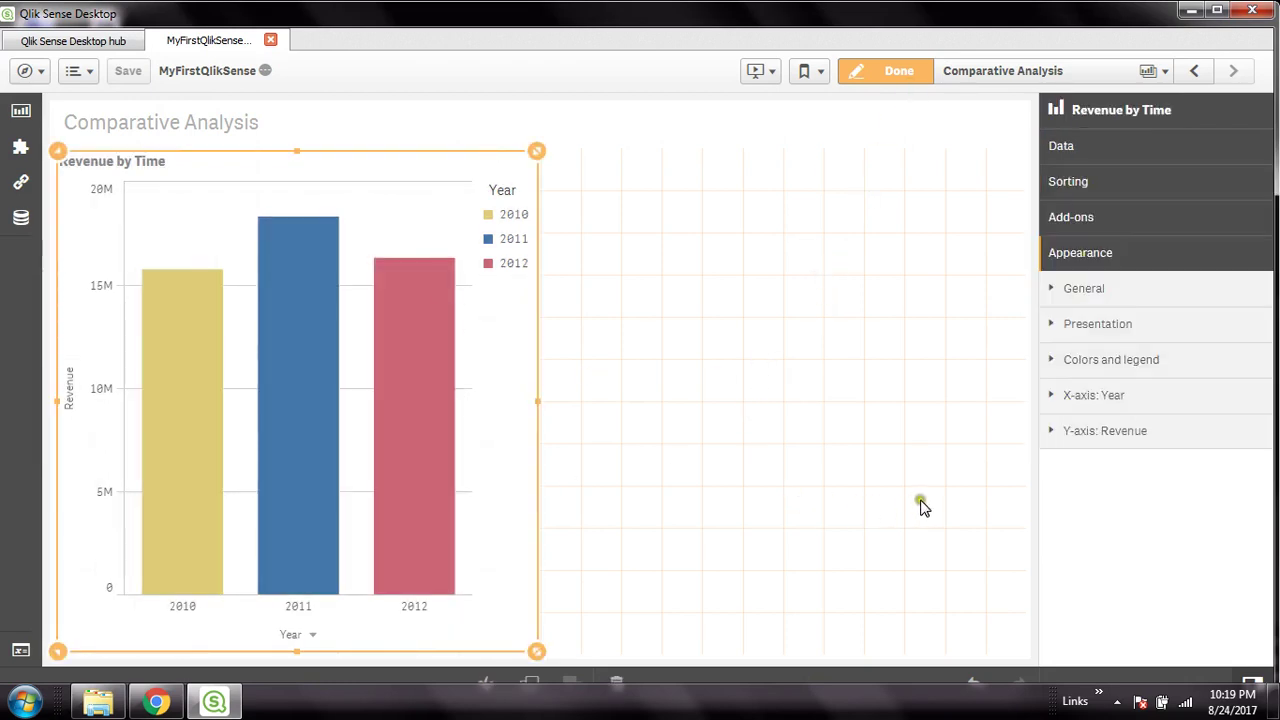
pyautogui.click(1058, 288)
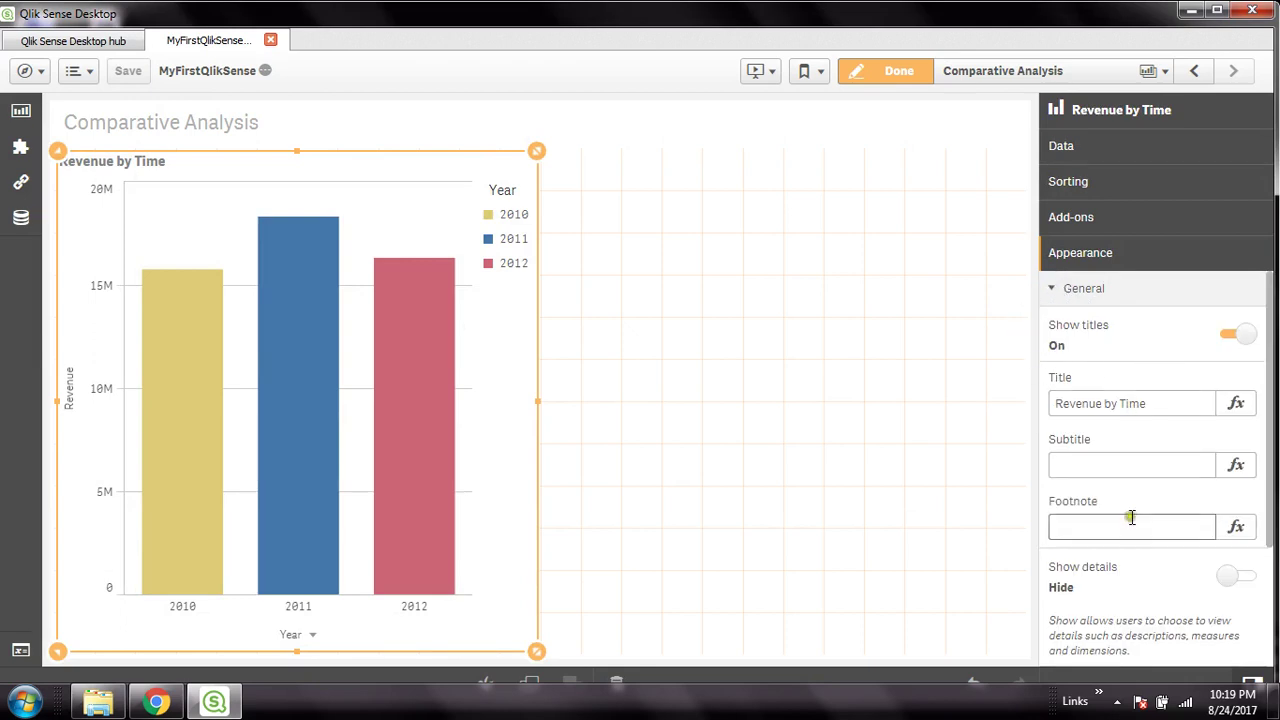
pyautogui.scroll(-3, 1134, 551)
pyautogui.scroll(2, 1133, 583)
pyautogui.scroll(-2, 1133, 583)
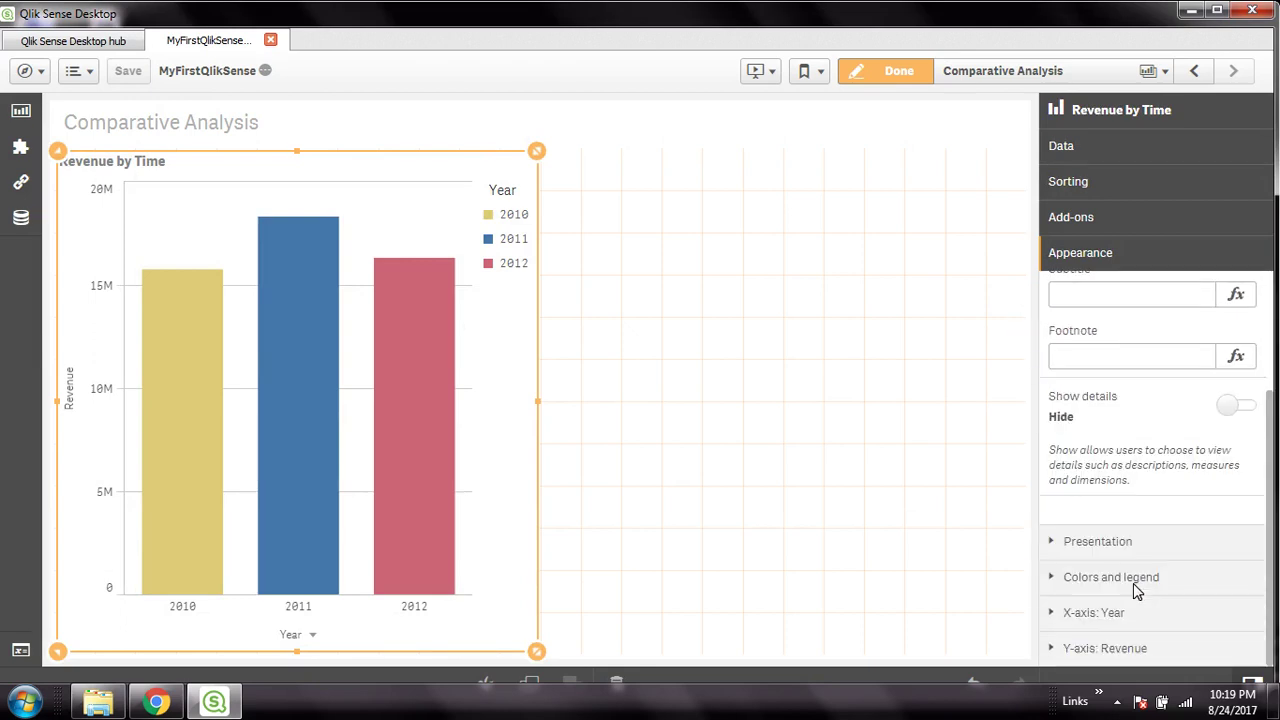
pyautogui.click(1068, 543)
pyautogui.scroll(1, 1140, 500)
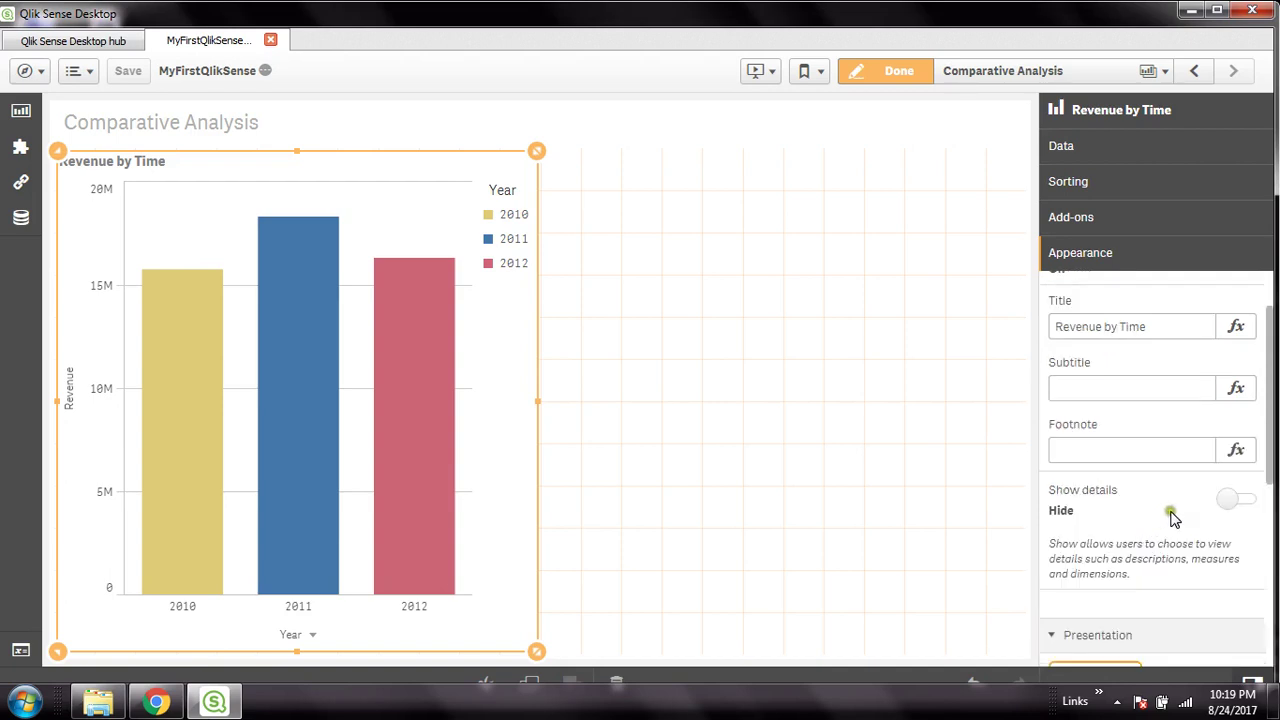
pyautogui.scroll(-1, 1175, 494)
pyautogui.moveTo(1268, 500); pyautogui.dragTo(1273, 645)
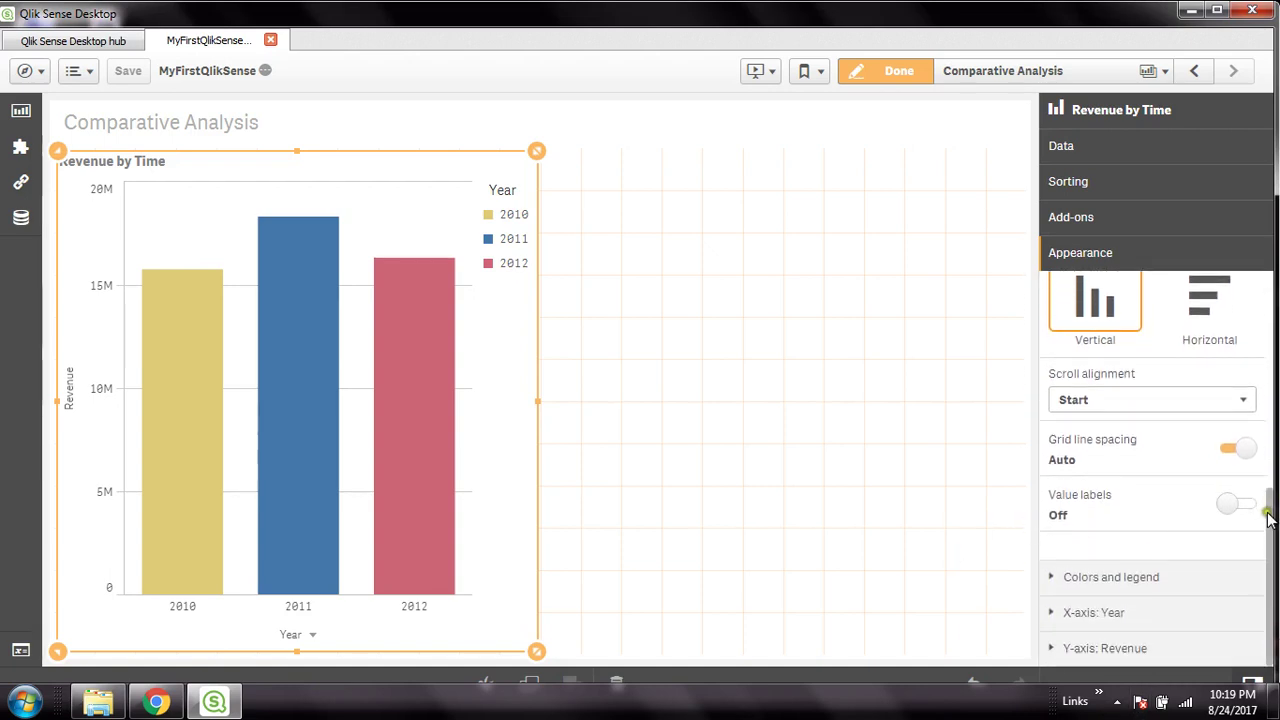
pyautogui.moveTo(1270, 522); pyautogui.dragTo(1266, 408)
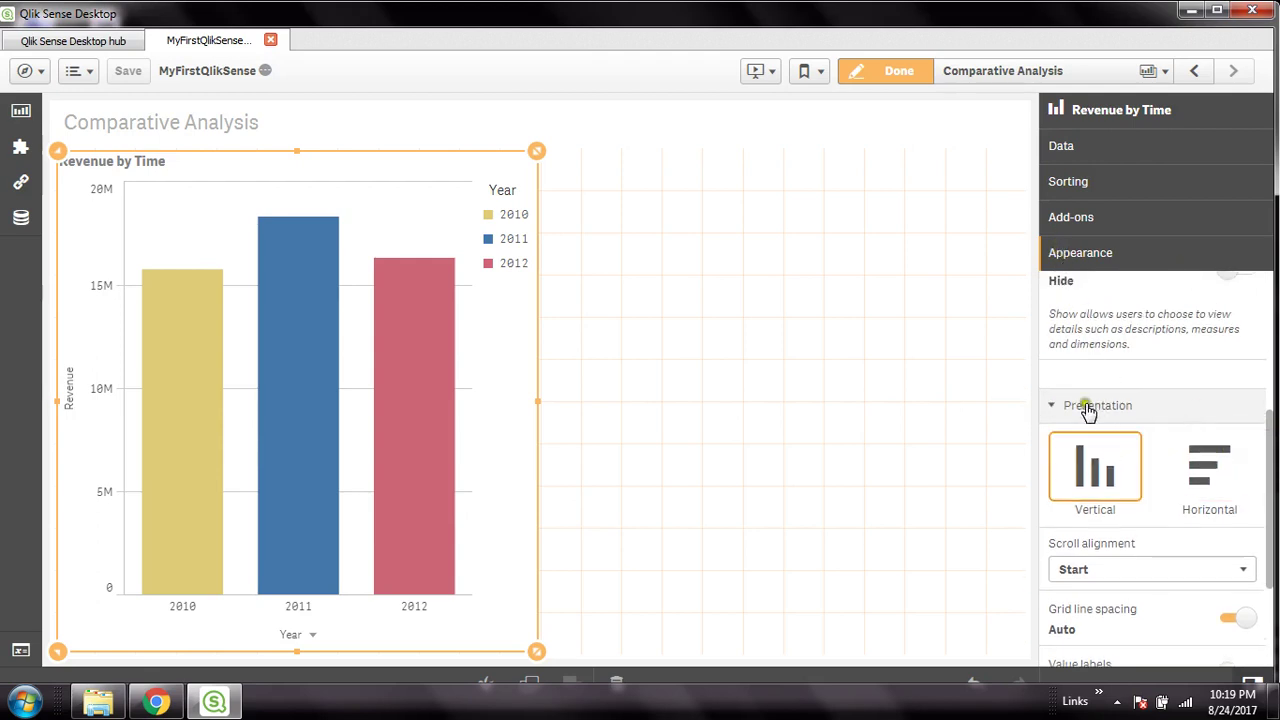
pyautogui.moveTo(1271, 425); pyautogui.dragTo(1270, 490)
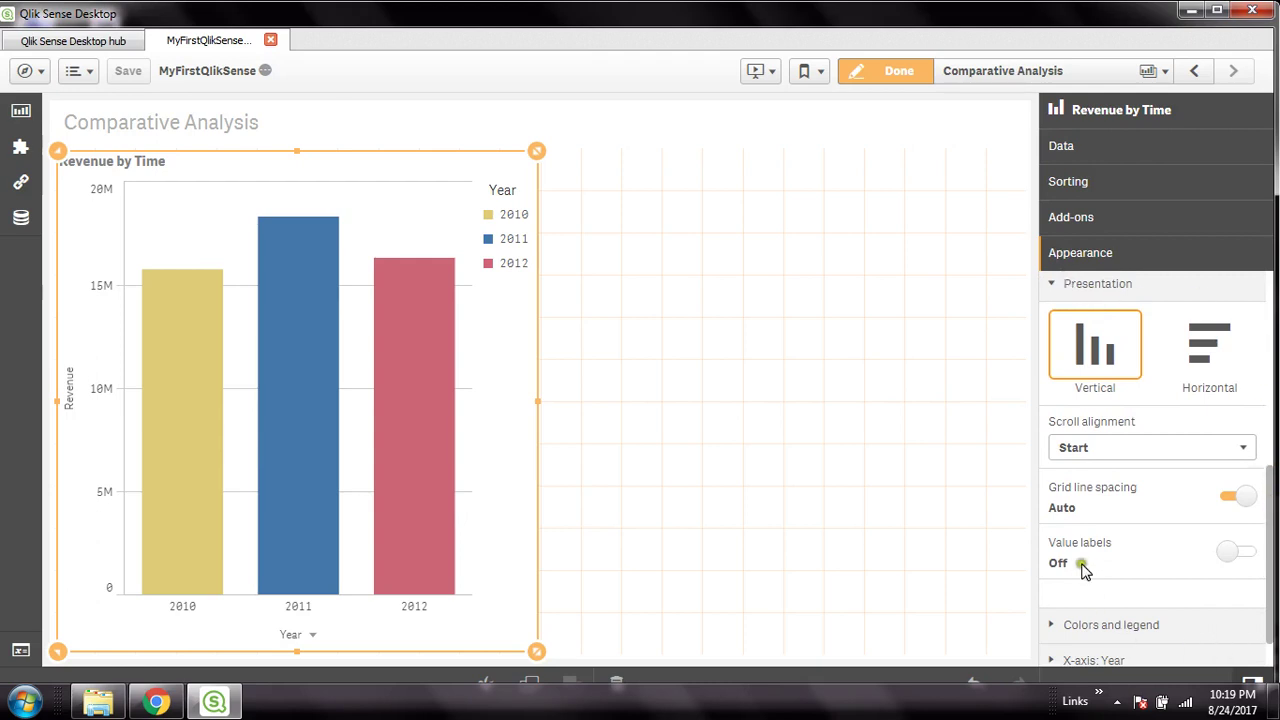
pyautogui.click(1228, 553)
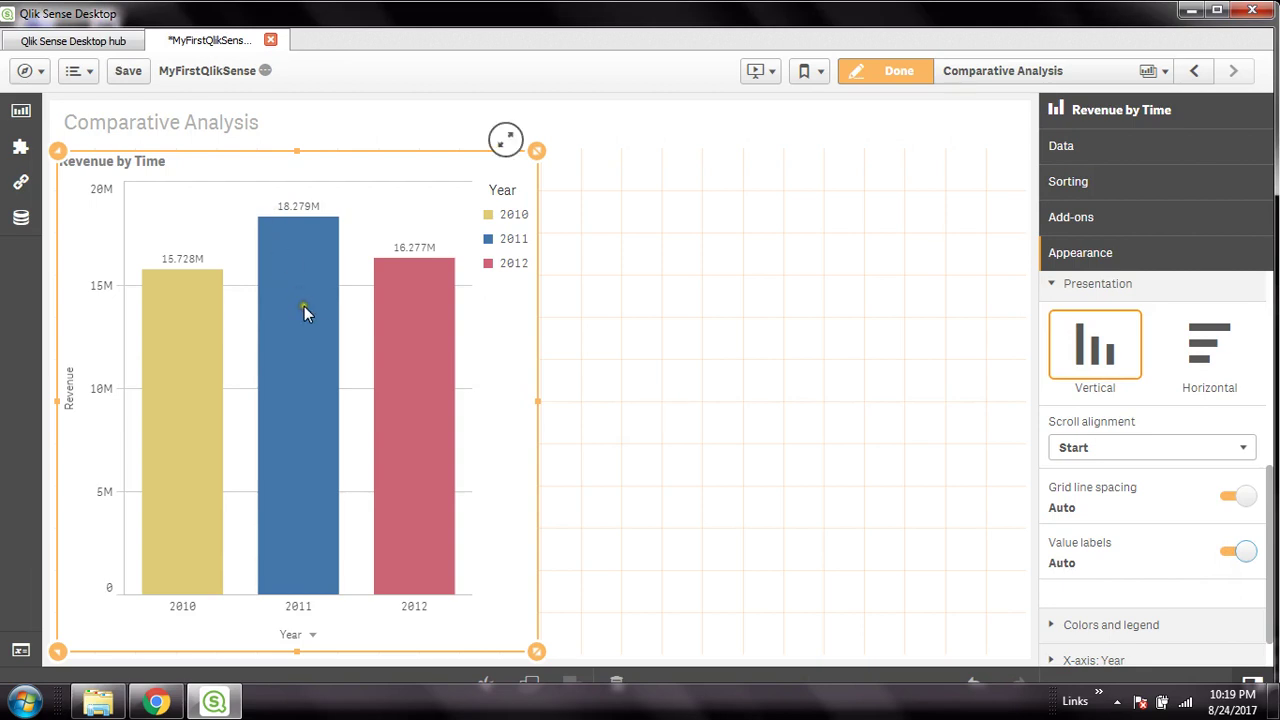
pyautogui.click(762, 382)
pyautogui.click(128, 72)
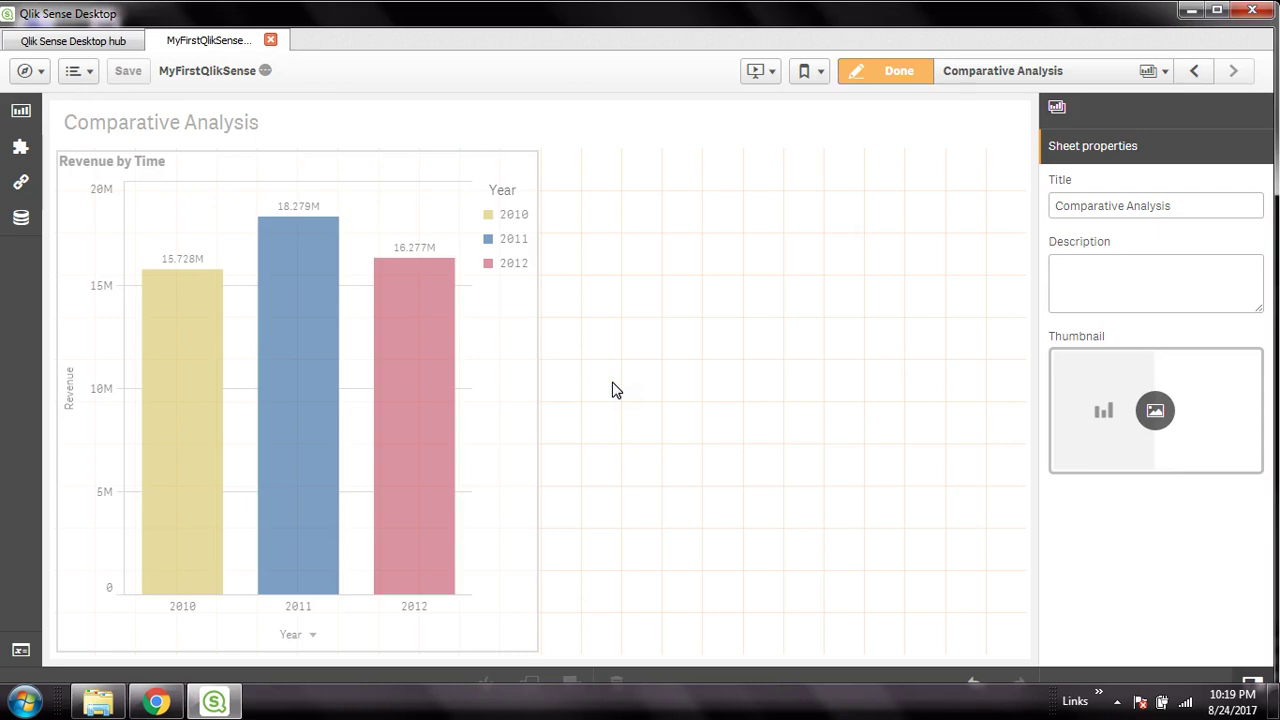
# - Finish editing the Comparative Analysis sheet and switch the Revenue by Time chart's dimension to Quarter
pyautogui.click(901, 66)
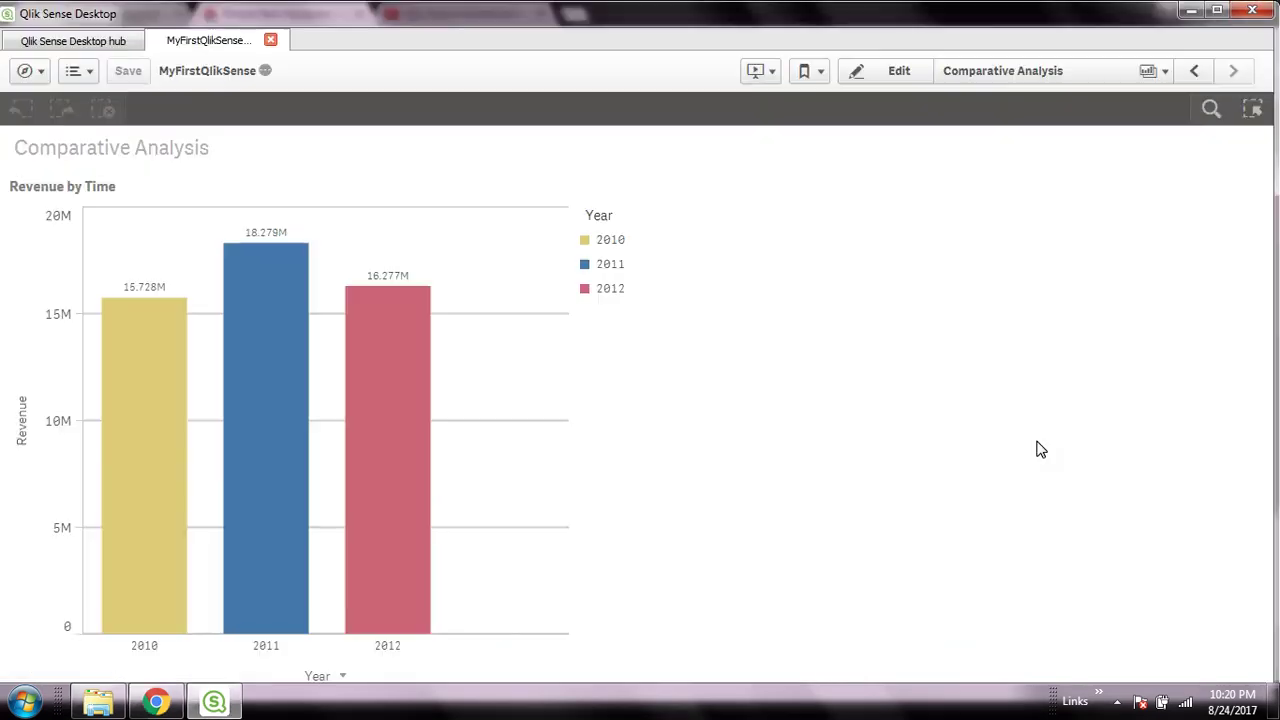
pyautogui.click(906, 491)
pyautogui.click(1205, 12)
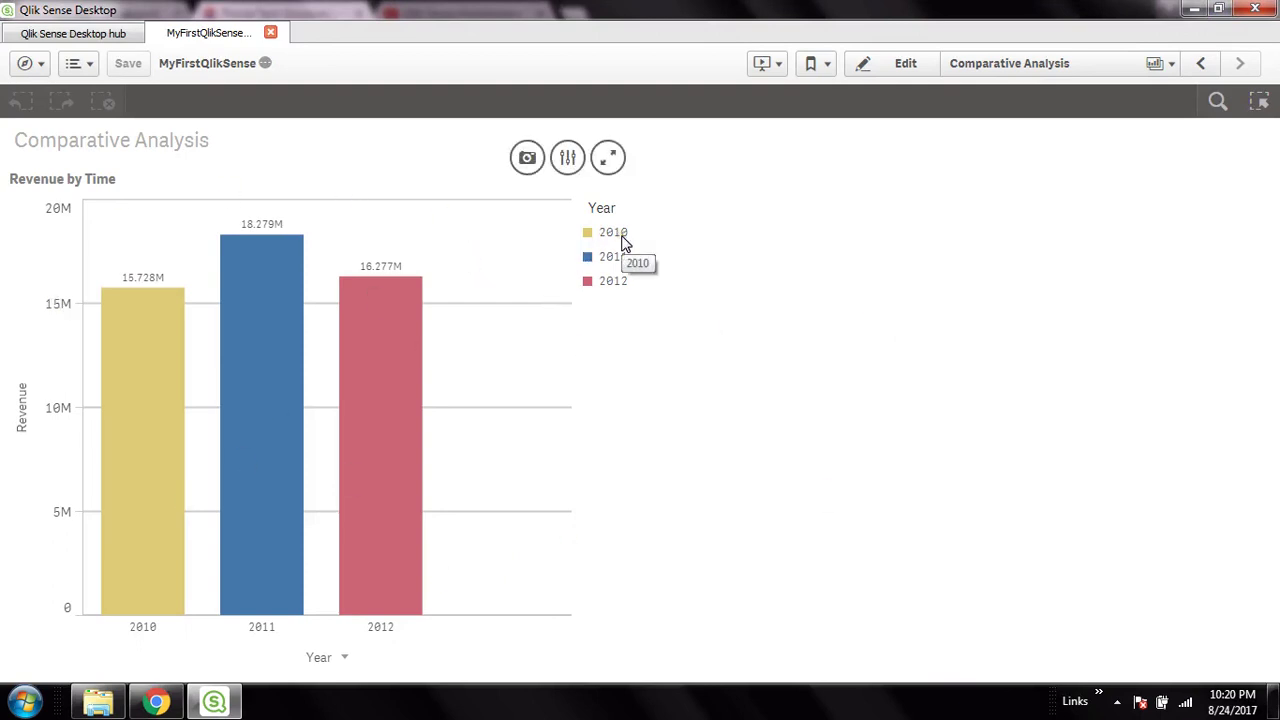
pyautogui.click(344, 658)
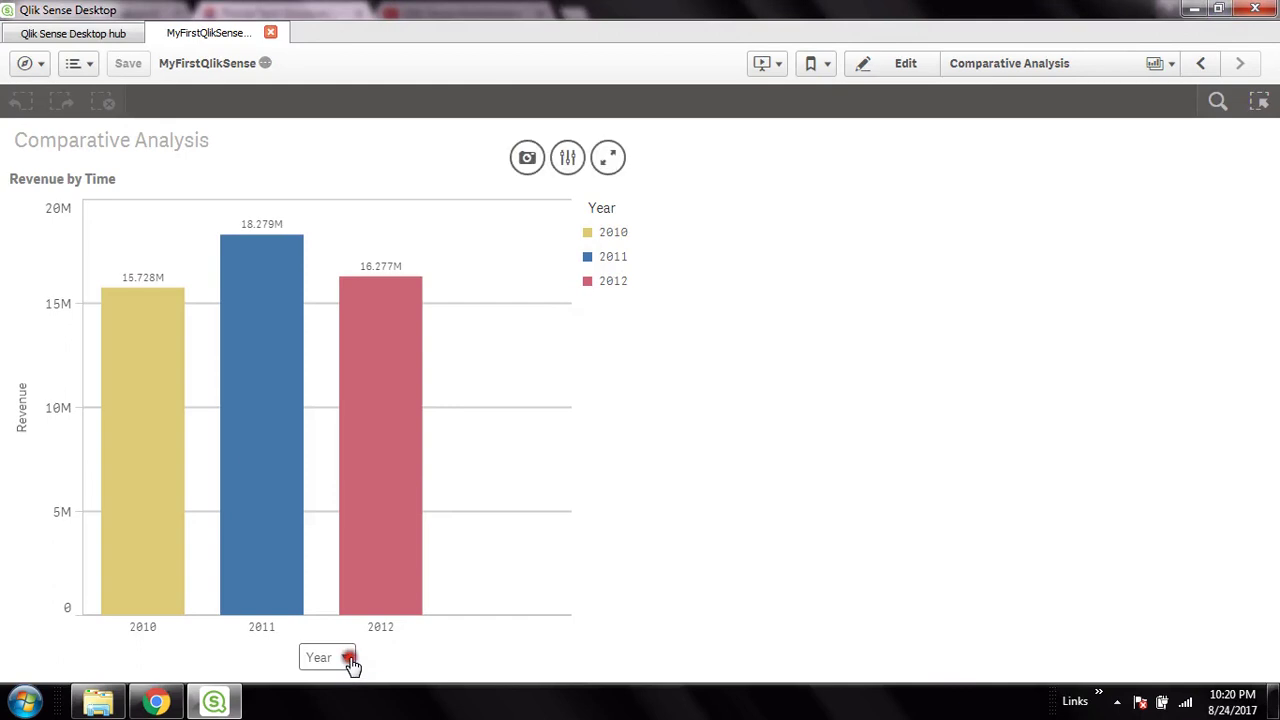
pyautogui.click(295, 512)
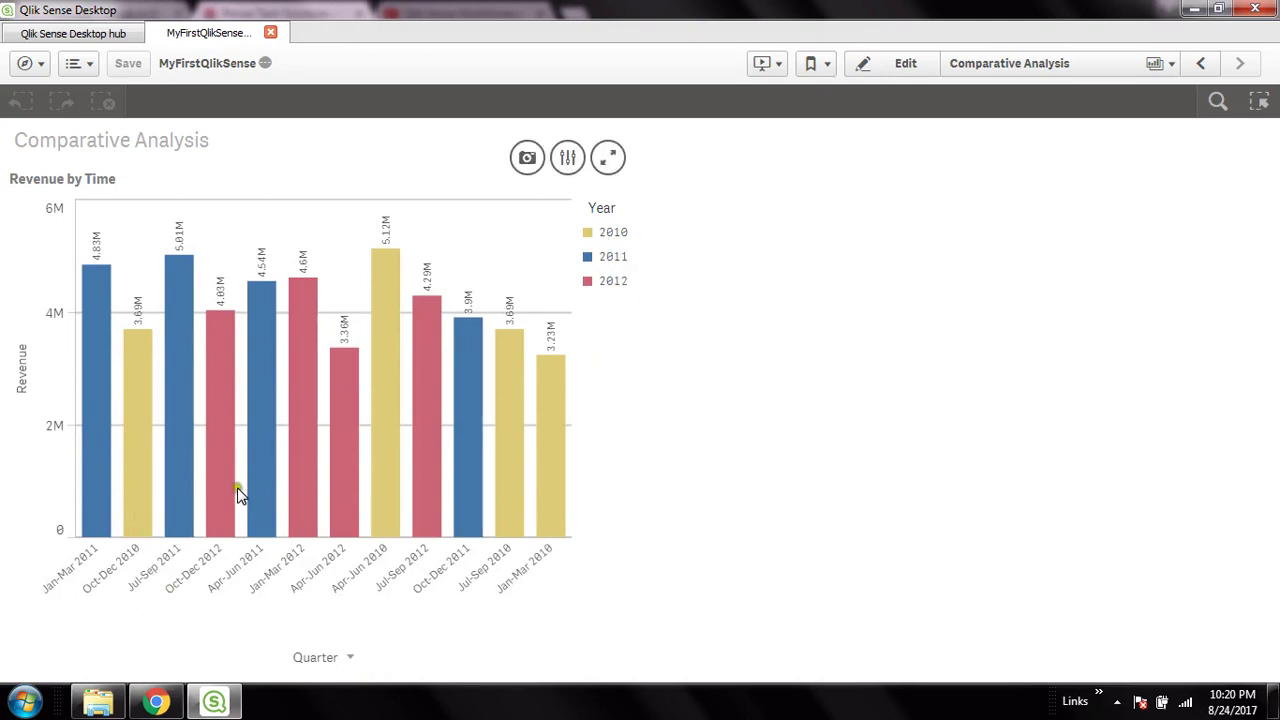
# - Try selecting the years 2010, 2011 and 2012 from the chart legend and cancel the selection
pyautogui.click(614, 233)
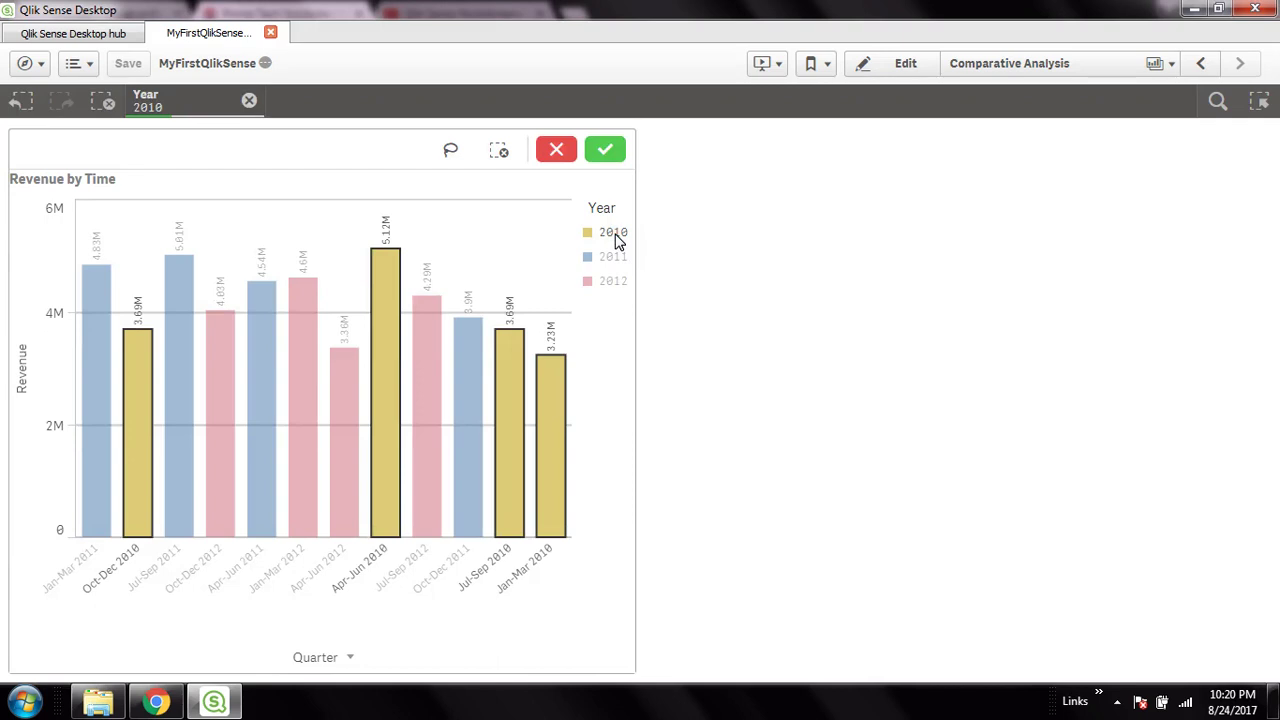
pyautogui.click(385, 567)
pyautogui.click(612, 257)
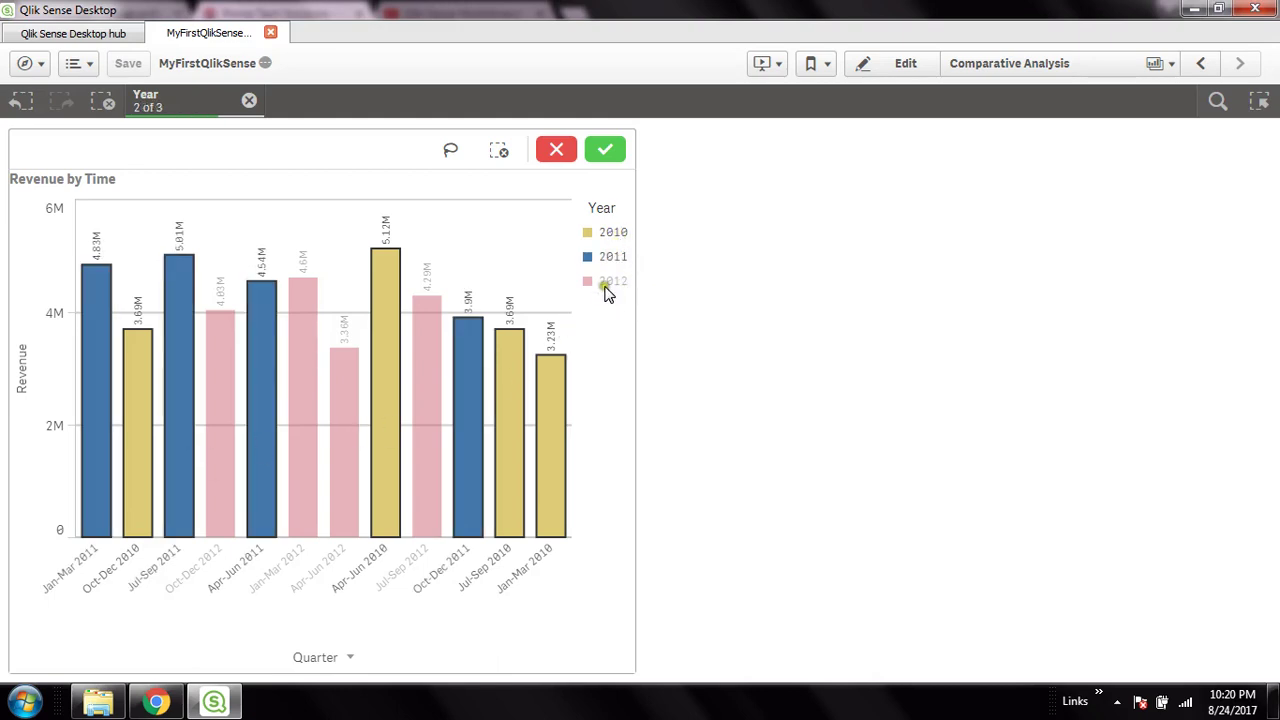
pyautogui.click(606, 288)
pyautogui.click(606, 288)
pyautogui.click(556, 149)
# - Switch the Revenue by Time chart's dimension to Month and filter it to May
pyautogui.click(345, 662)
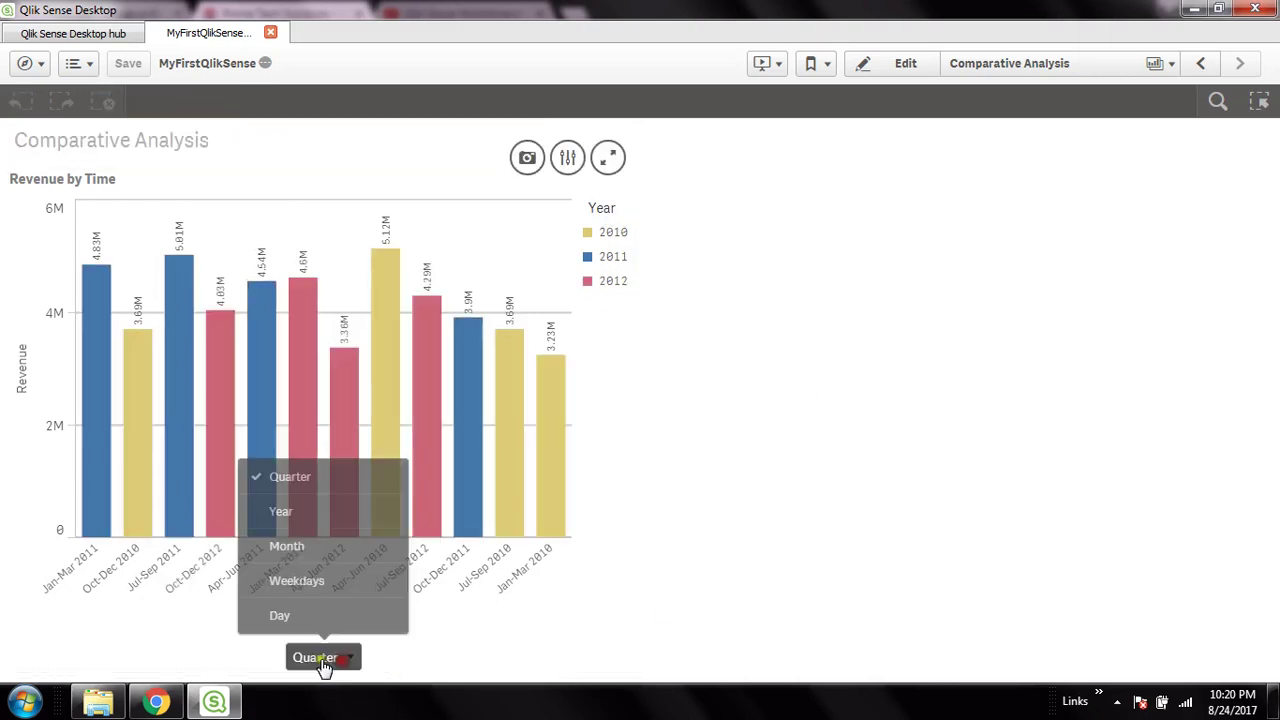
pyautogui.click(322, 550)
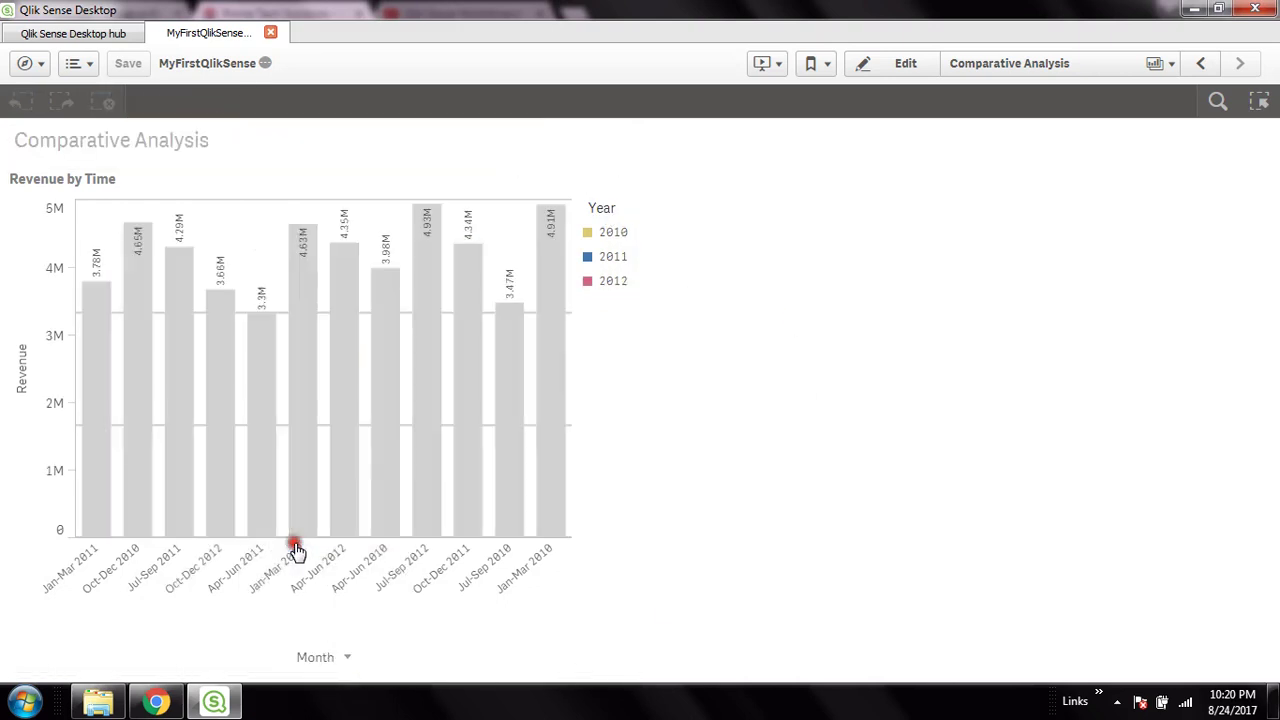
pyautogui.click(480, 337)
pyautogui.click(770, 380)
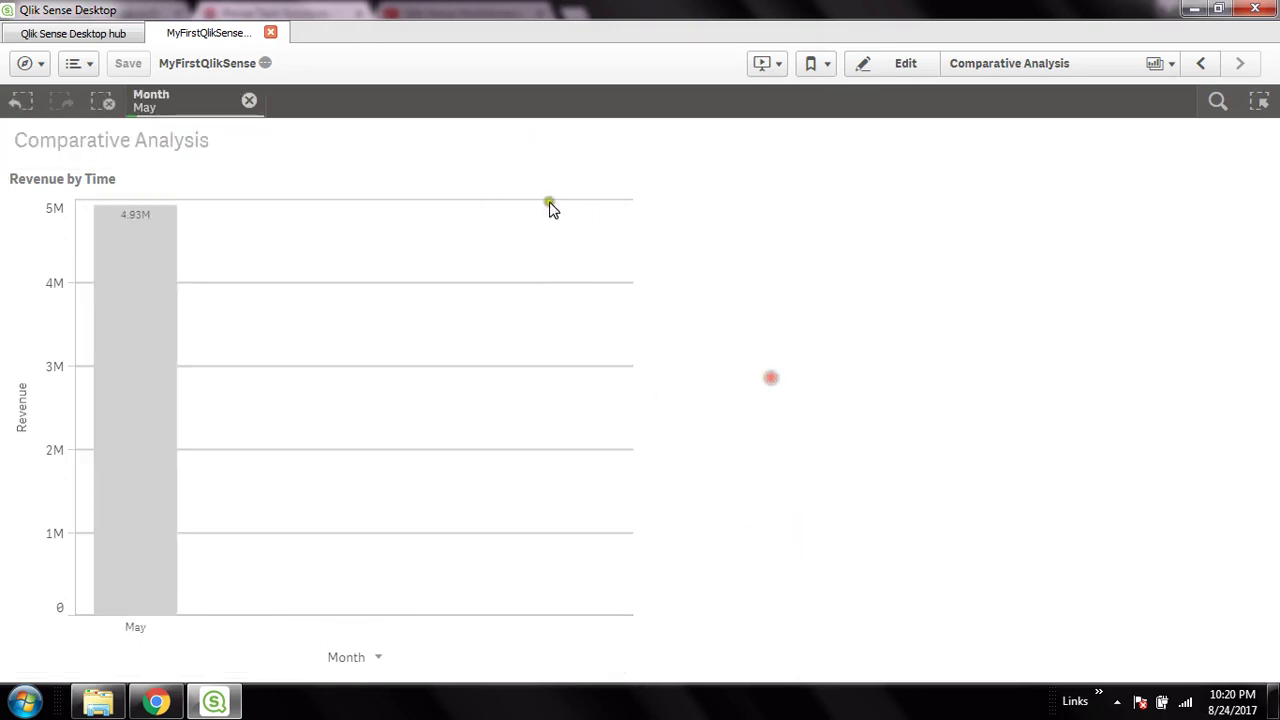
# - Cancel the selection on the May bar and clear the Month filter
pyautogui.click(165, 338)
pyautogui.click(361, 368)
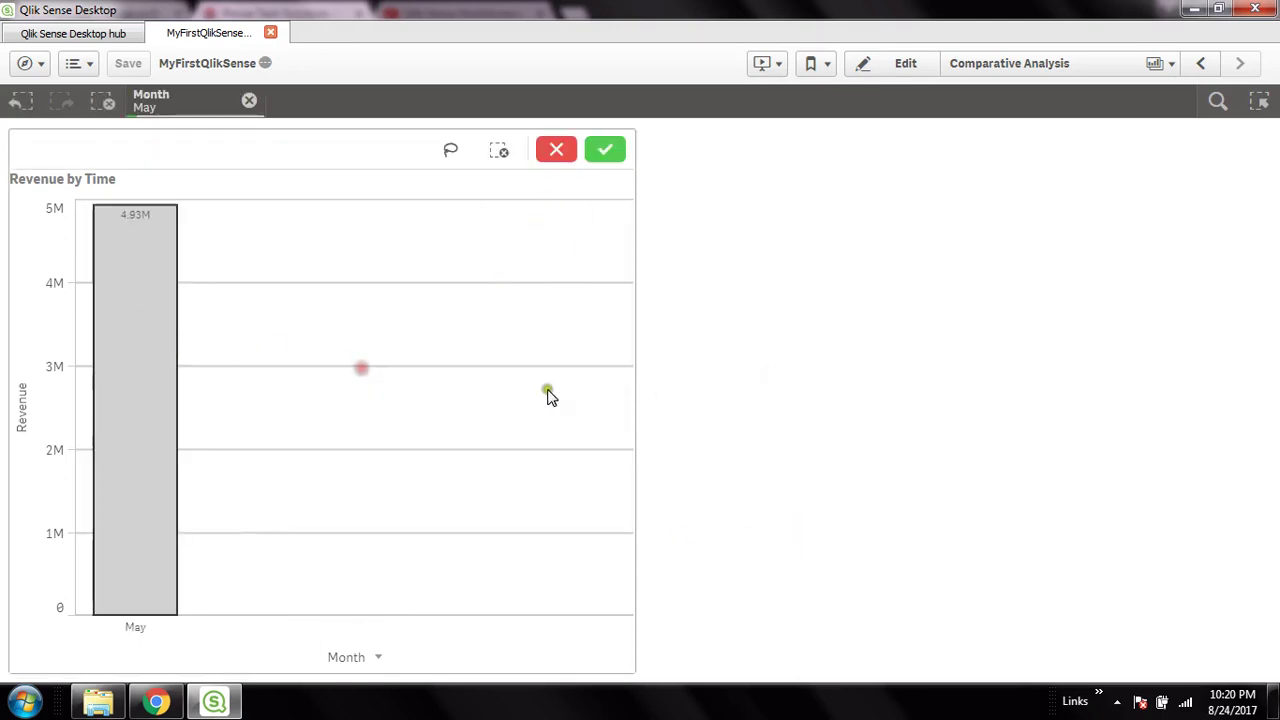
pyautogui.click(556, 149)
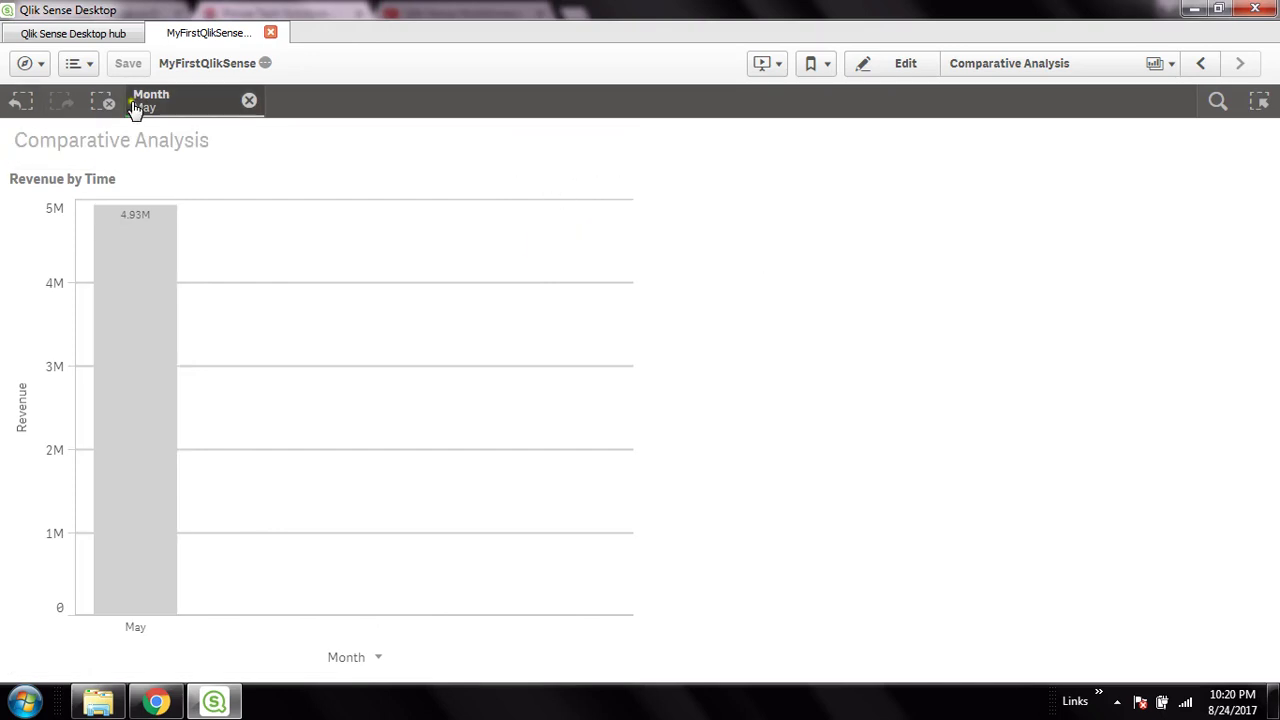
pyautogui.click(250, 104)
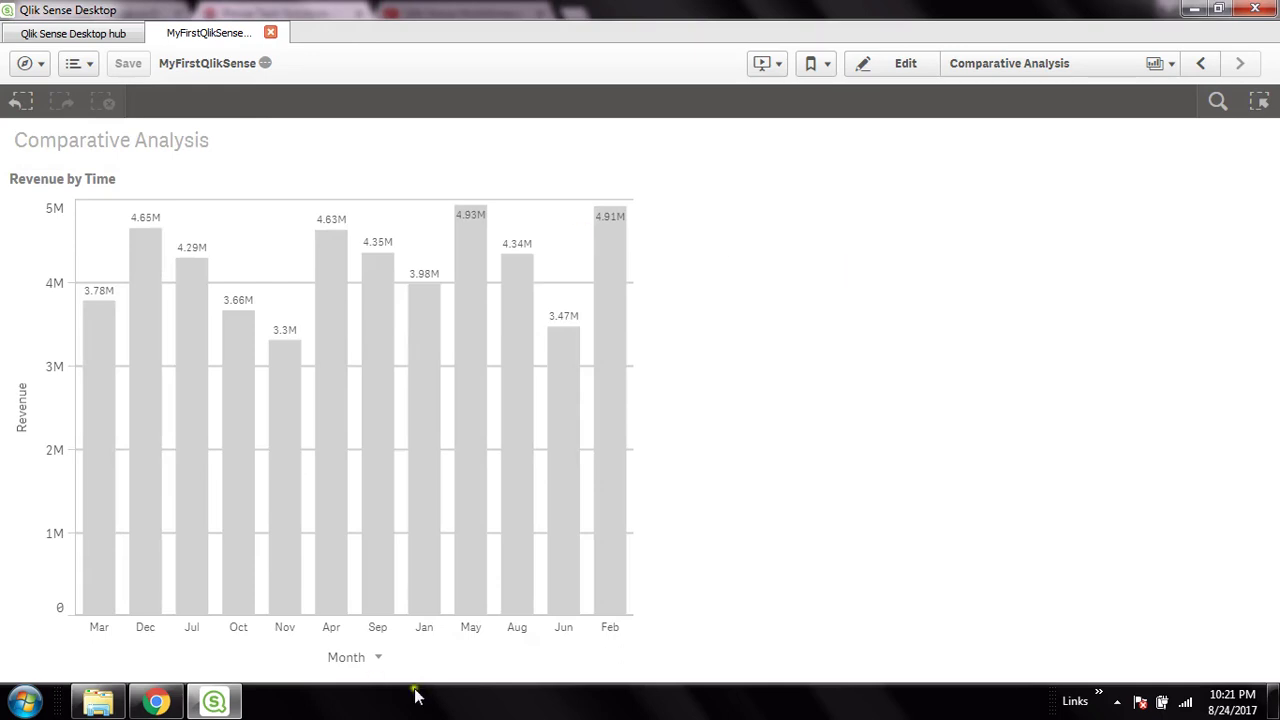
# - View the Revenue by Time chart by Weekdays and by Day, browsing along the days
pyautogui.click(377, 658)
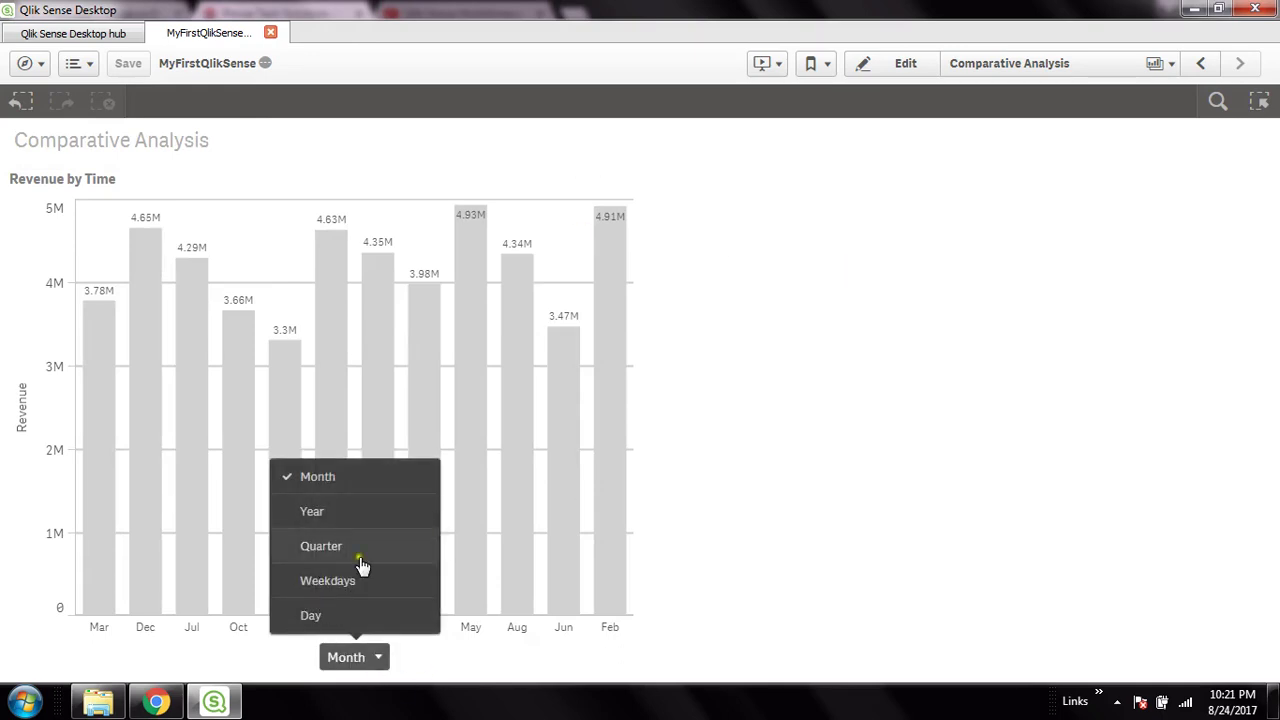
pyautogui.click(341, 585)
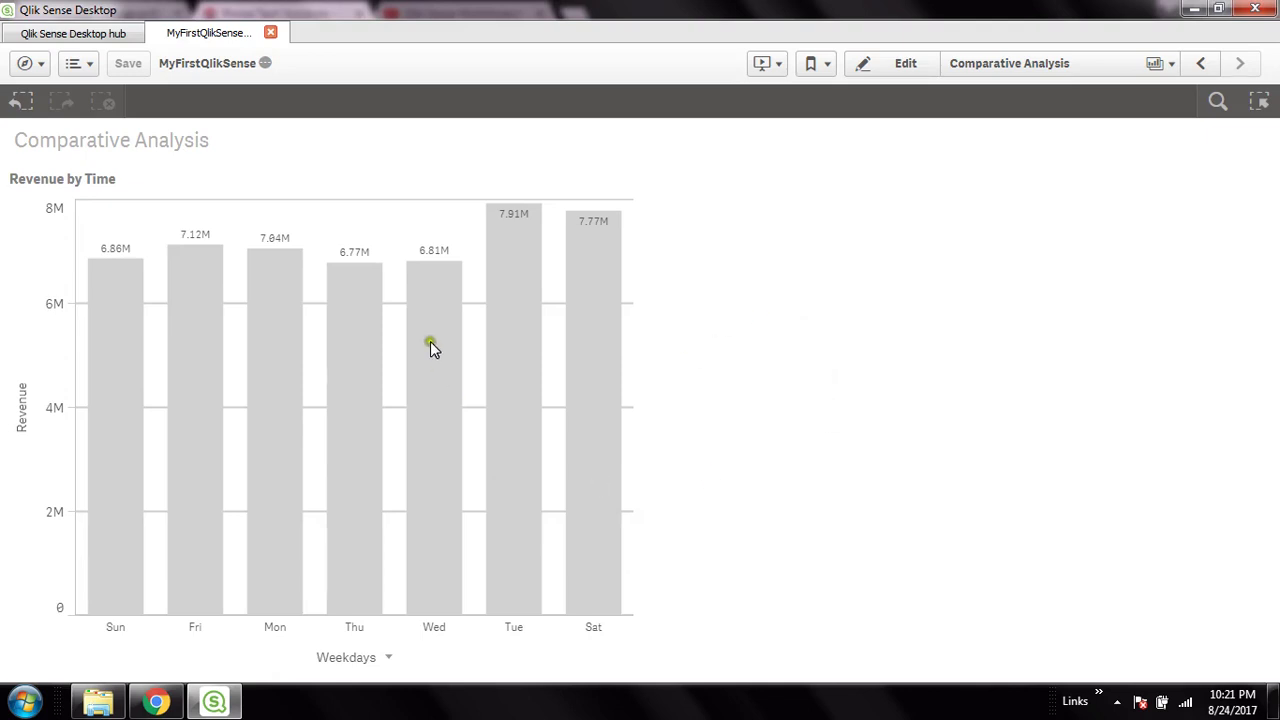
pyautogui.moveTo(350, 328)
pyautogui.click(372, 658)
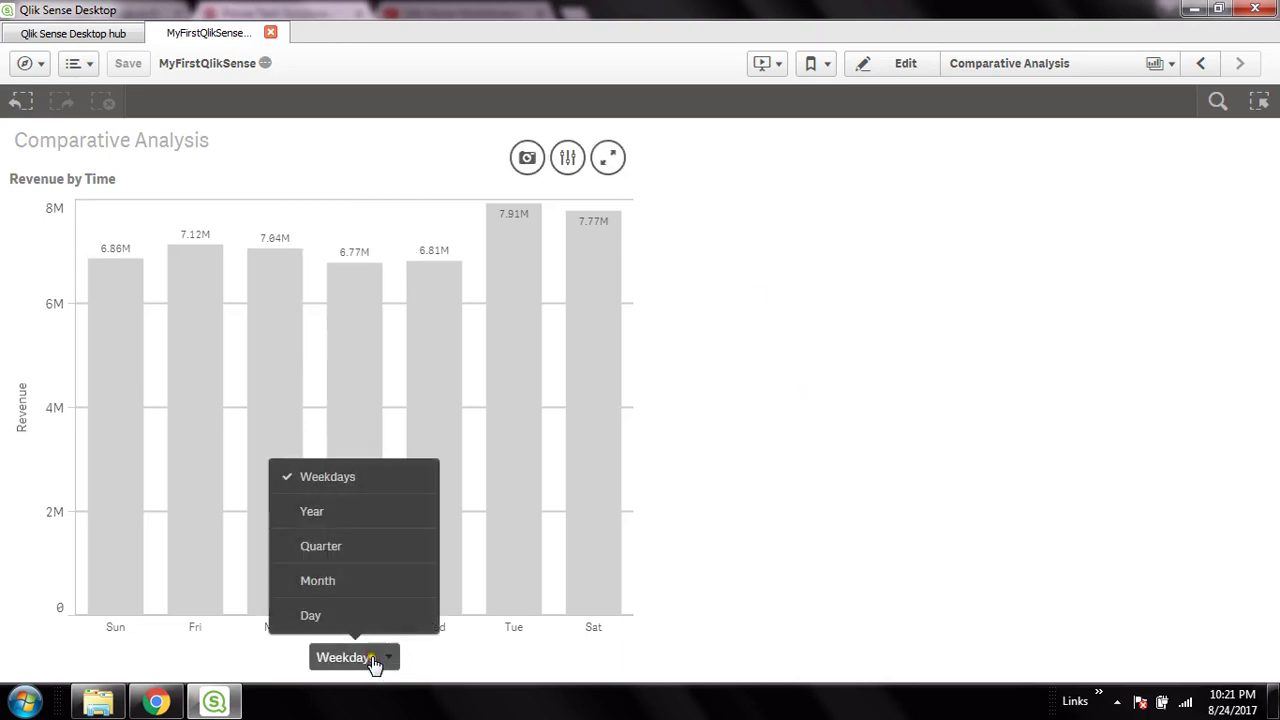
pyautogui.click(322, 617)
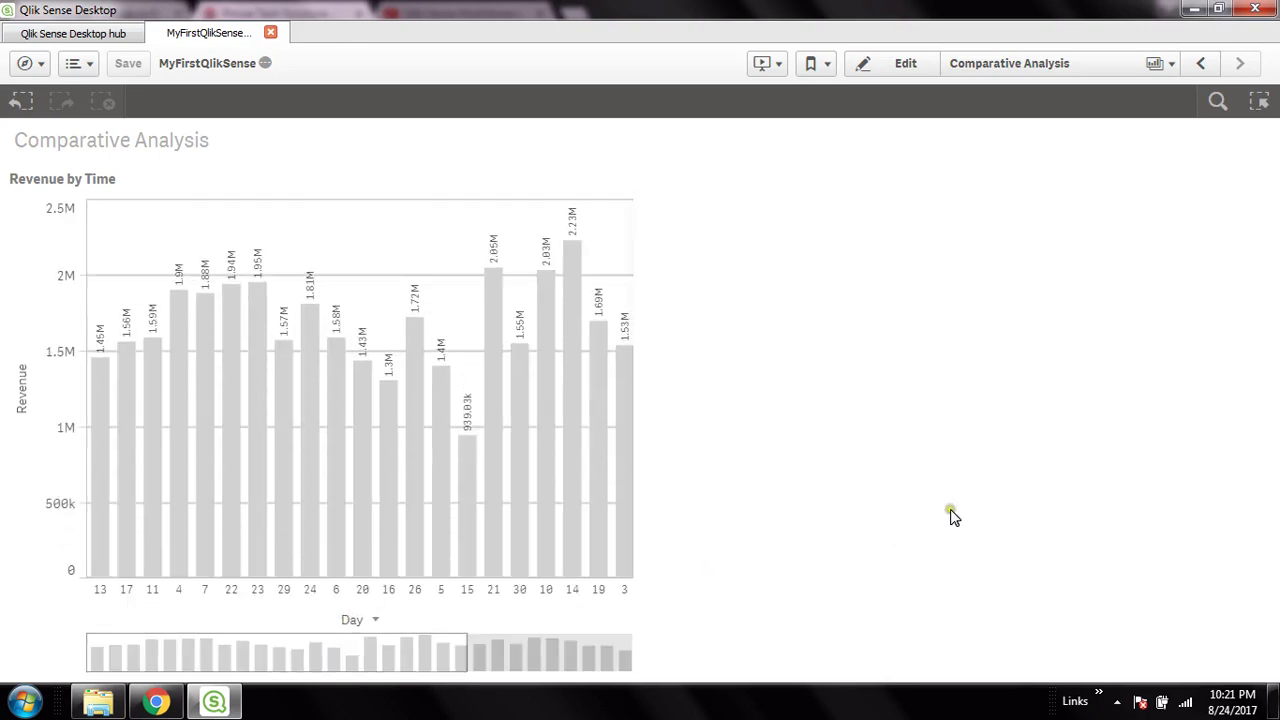
pyautogui.moveTo(268, 650); pyautogui.dragTo(185, 648)
pyautogui.click(688, 542)
# - Switch the Revenue by Time chart back to Year, and from Year to Month
pyautogui.click(360, 622)
pyautogui.click(351, 481)
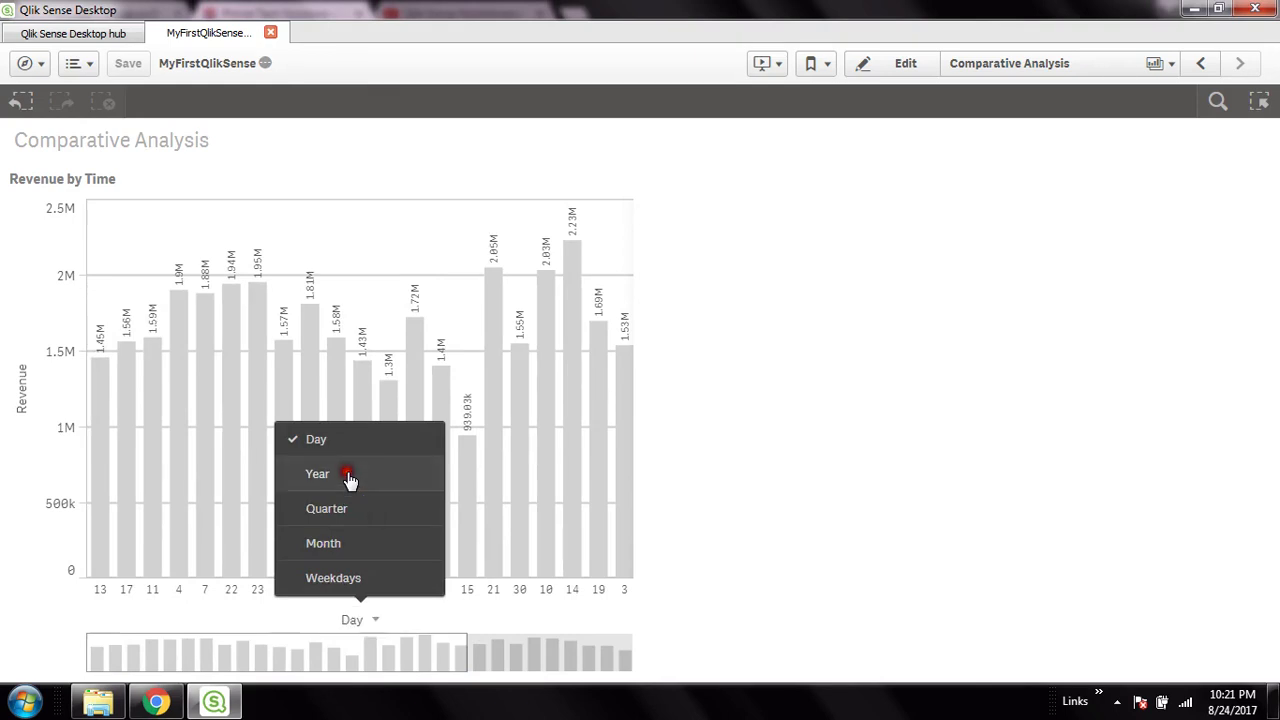
pyautogui.click(343, 657)
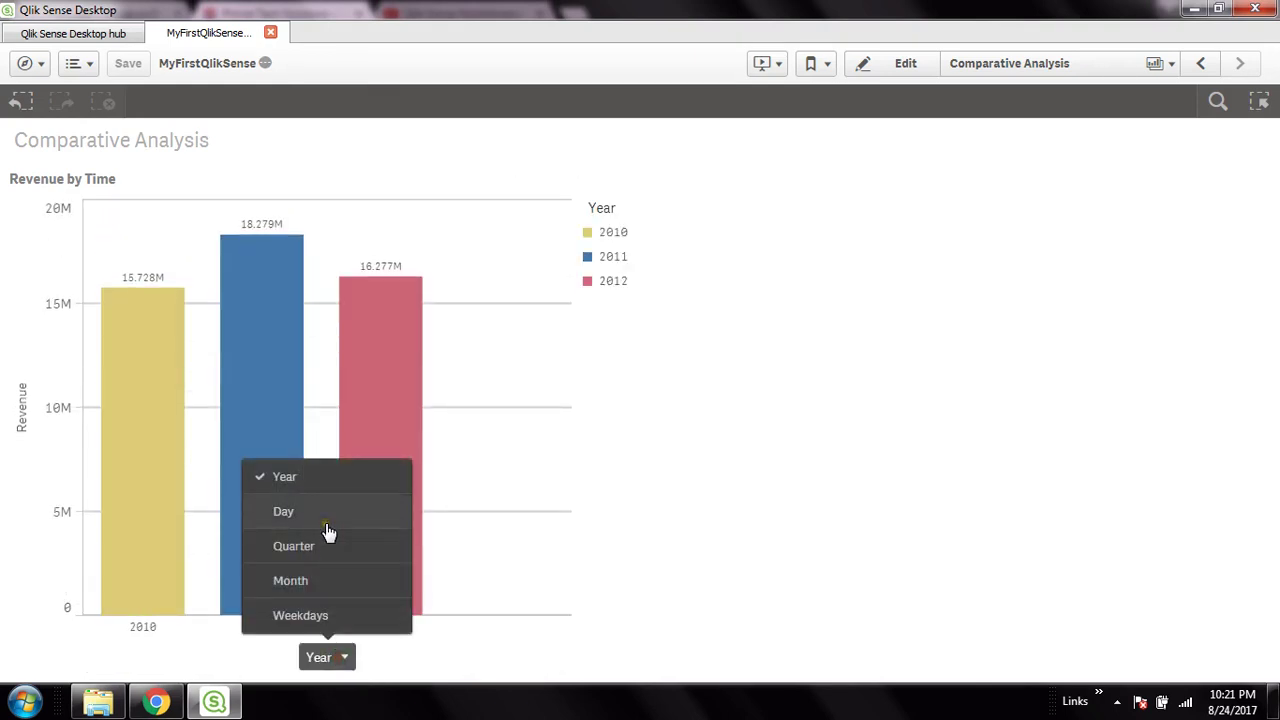
pyautogui.click(322, 590)
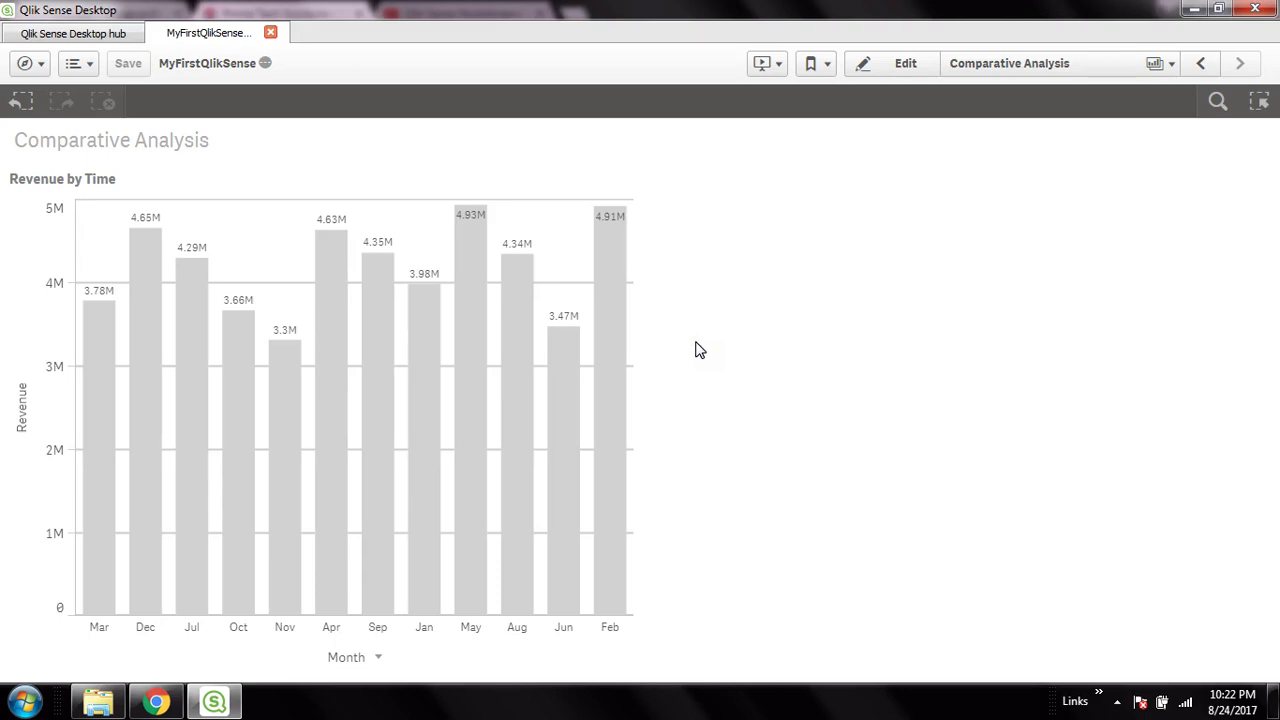
pyautogui.click(29, 307)
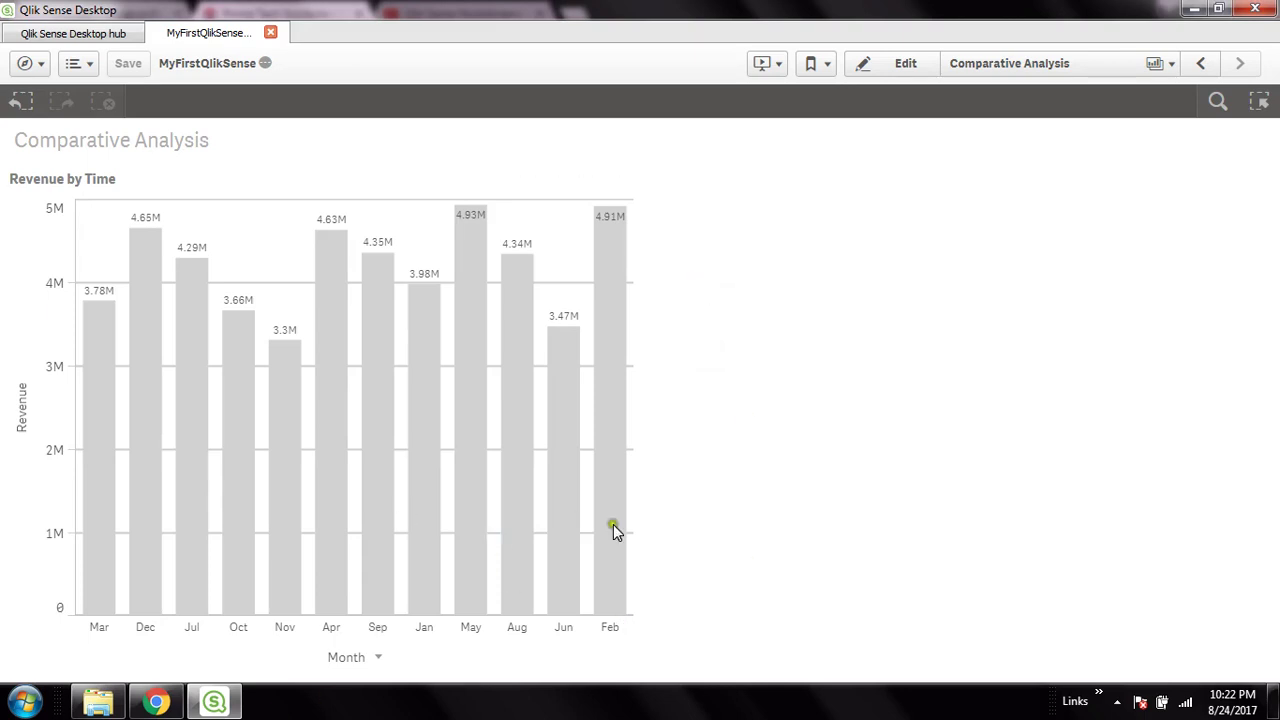